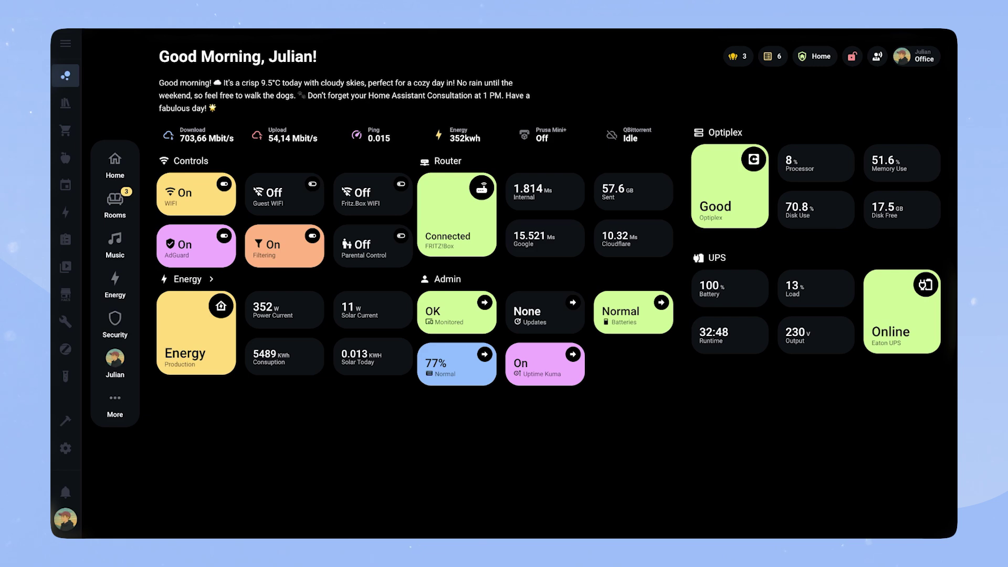
# Check the gateway Round-trip time history, then dismiss the details dialog.
pyautogui.click(550, 233)
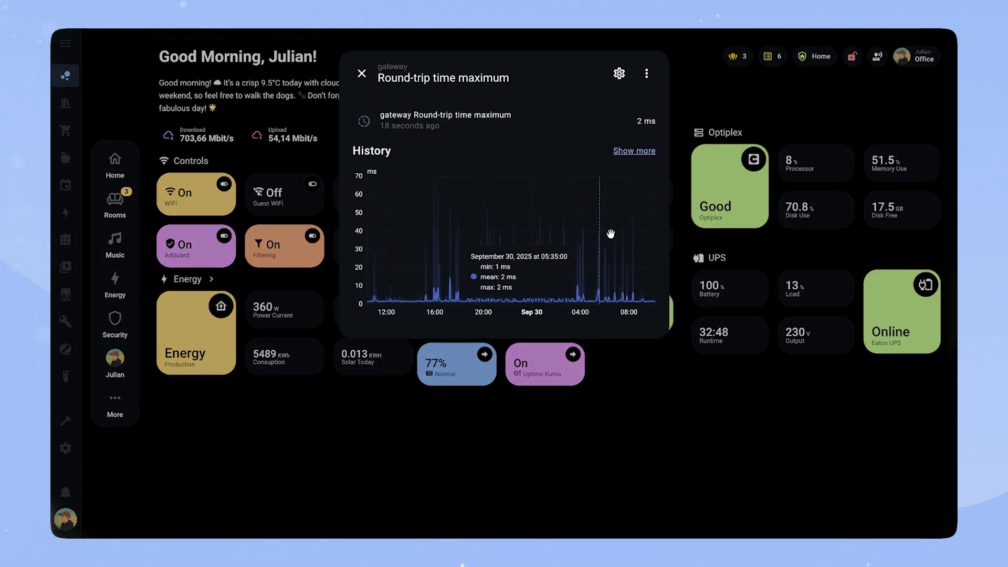
pyautogui.click(362, 73)
# Switch to the Energy view and briefly review the Power Current history.
pyautogui.click(237, 300)
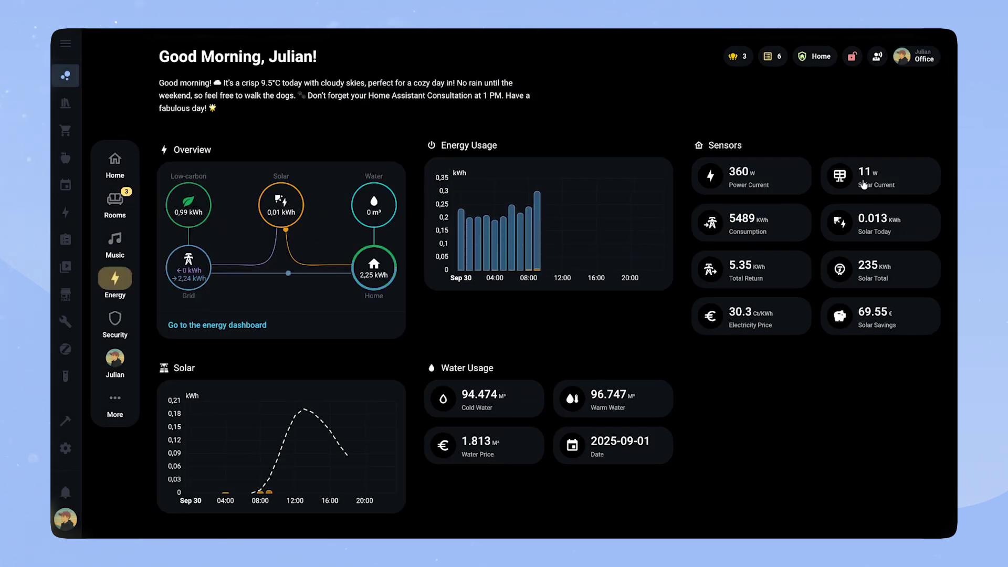
pyautogui.click(781, 178)
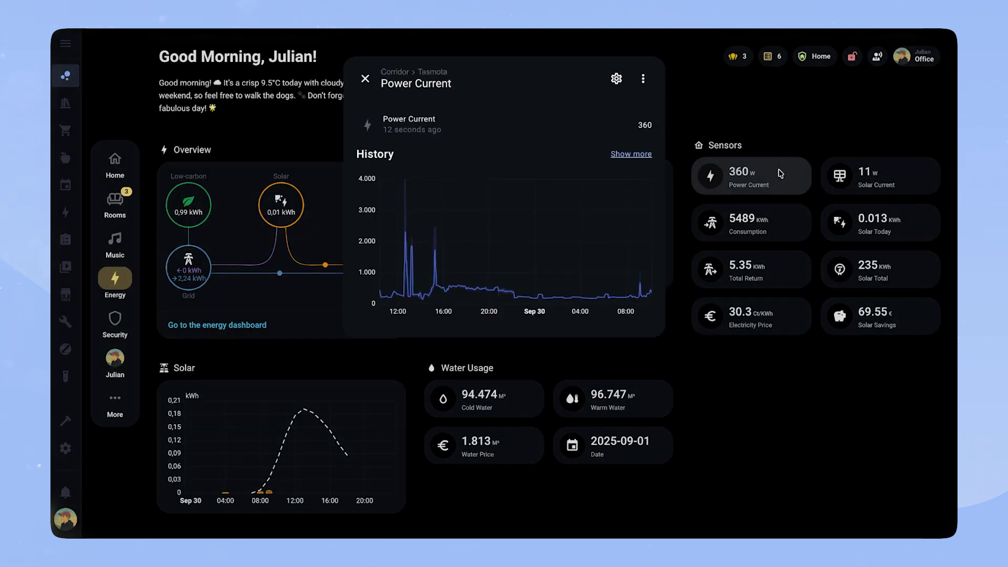
pyautogui.click(362, 73)
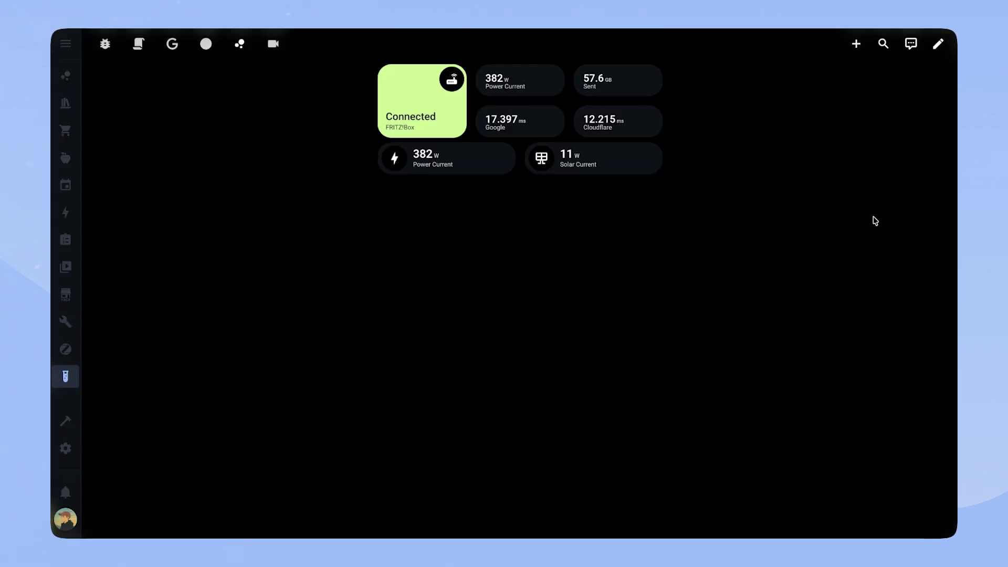
# Add a Grid card to the test dashboard with square cell rendering turned off.
pyautogui.click(938, 44)
pyautogui.click(265, 341)
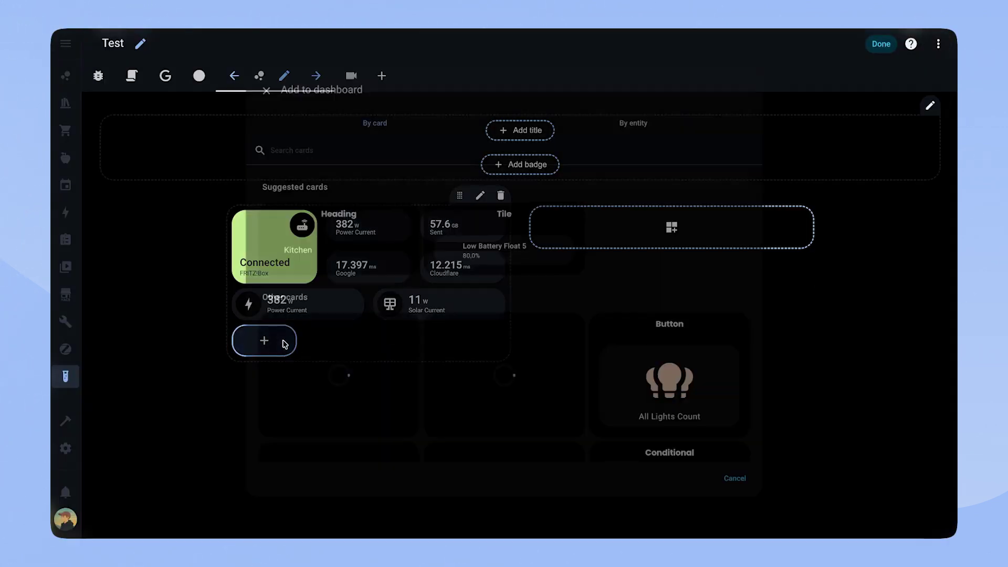
pyautogui.write('grid')
pyautogui.click(362, 192)
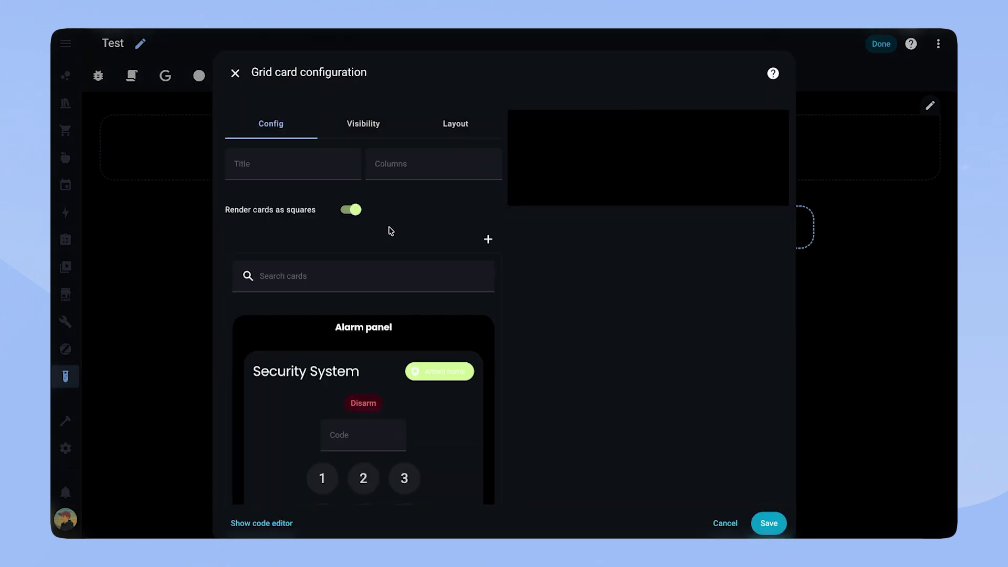
pyautogui.click(356, 282)
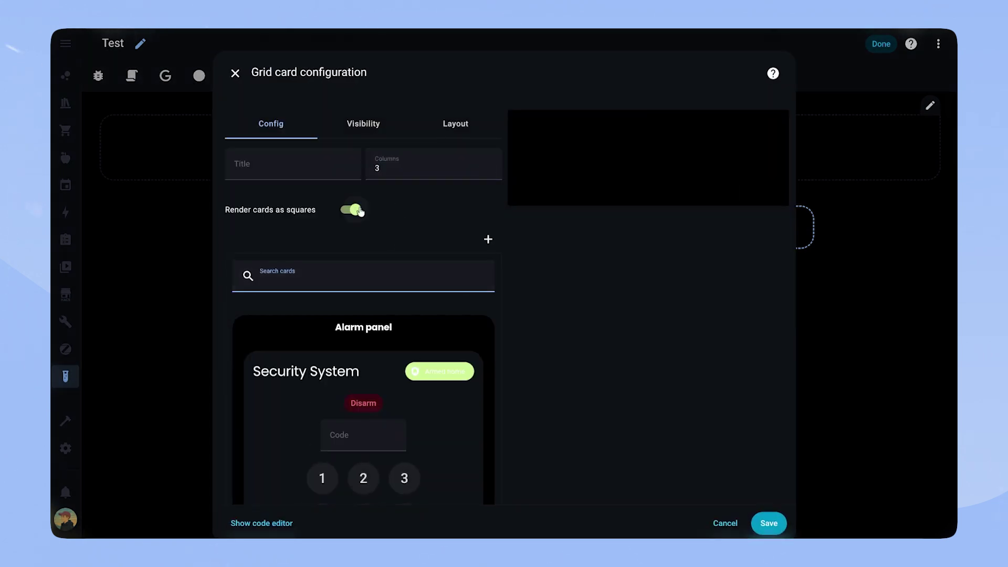
# Place a custom Button-Card in the grid bound to the binary_sensor.fritz connection entity.
pyautogui.click(352, 210)
pyautogui.click(363, 275)
pyautogui.write('button card')
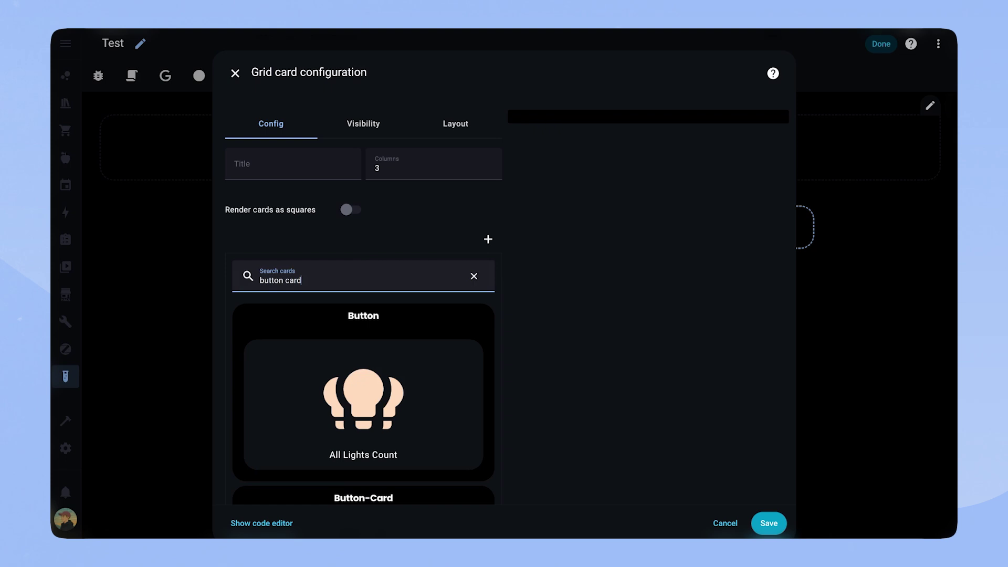
pyautogui.click(364, 496)
pyautogui.moveTo(335, 367); pyautogui.dragTo(249, 328)
pyautogui.press('BackSpace')
pyautogui.click(431, 309)
pyautogui.moveTo(432, 312); pyautogui.dragTo(296, 315)
pyautogui.write('binary_sensor.fritz')
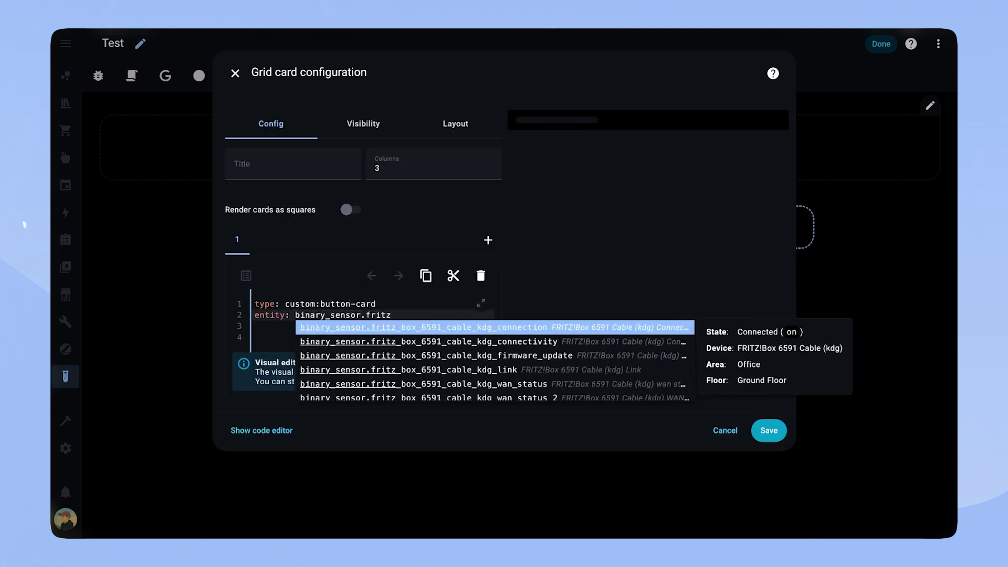
pyautogui.press('Return')
# Name the button-card Fritz!Box and start a variables block.
pyautogui.press('Return')
pyautogui.write('Name: Fritz!Box')
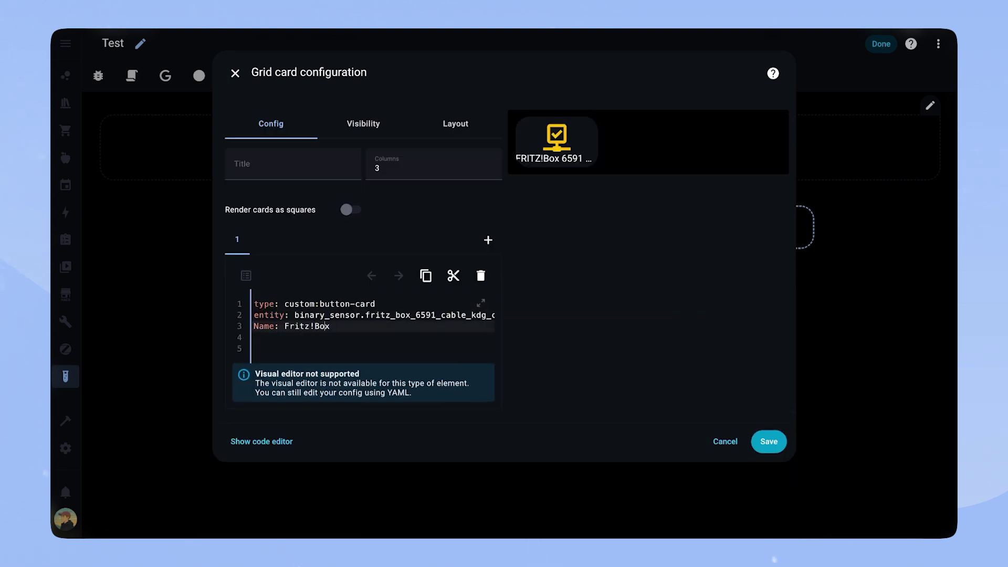
pyautogui.press('Home')
pyautogui.press('Delete')
pyautogui.write('n')
pyautogui.press('End')
pyautogui.press('Return')
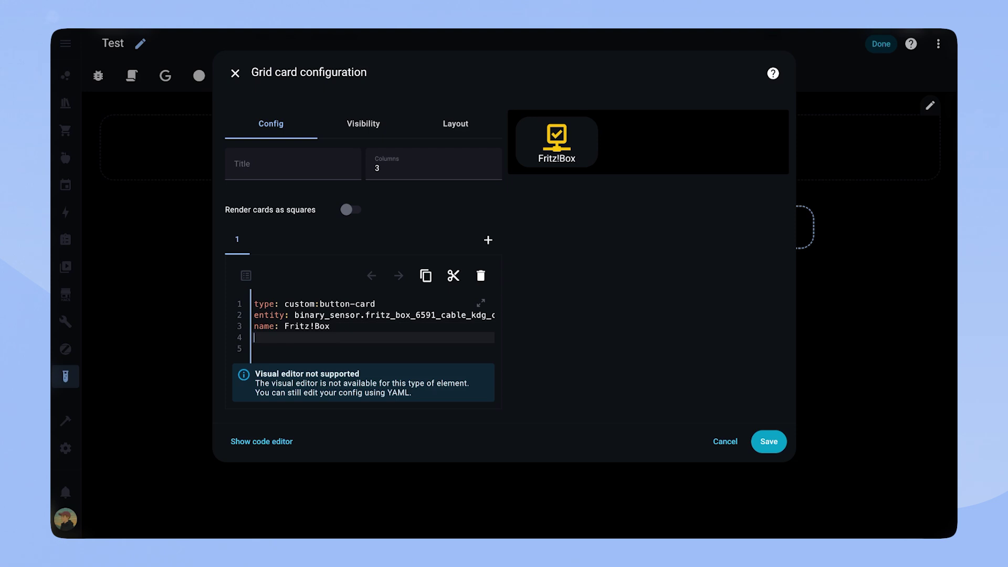
pyautogui.write('variables:')
# Define icon variables mdi:router-wireless / mdi:router-wireless-off and state values "on" / "off".
pyautogui.press('Return')
pyautogui.write('icon_on: mdi:router-wireless')
pyautogui.press('Return')
pyautogui.press('Return')
pyautogui.write('icon_off: mdi:router-wireless-off')
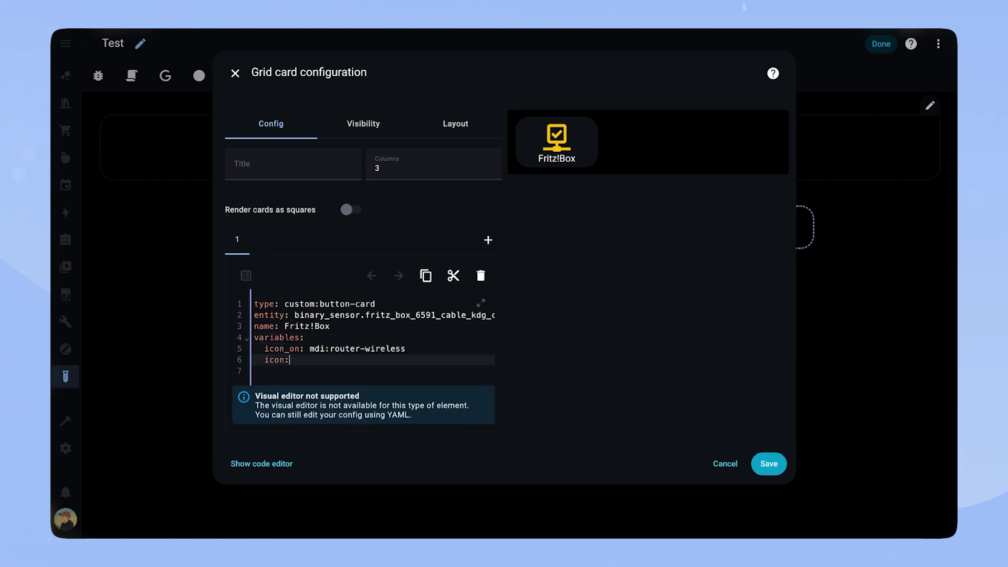
pyautogui.press('Return')
pyautogui.write('state_o')
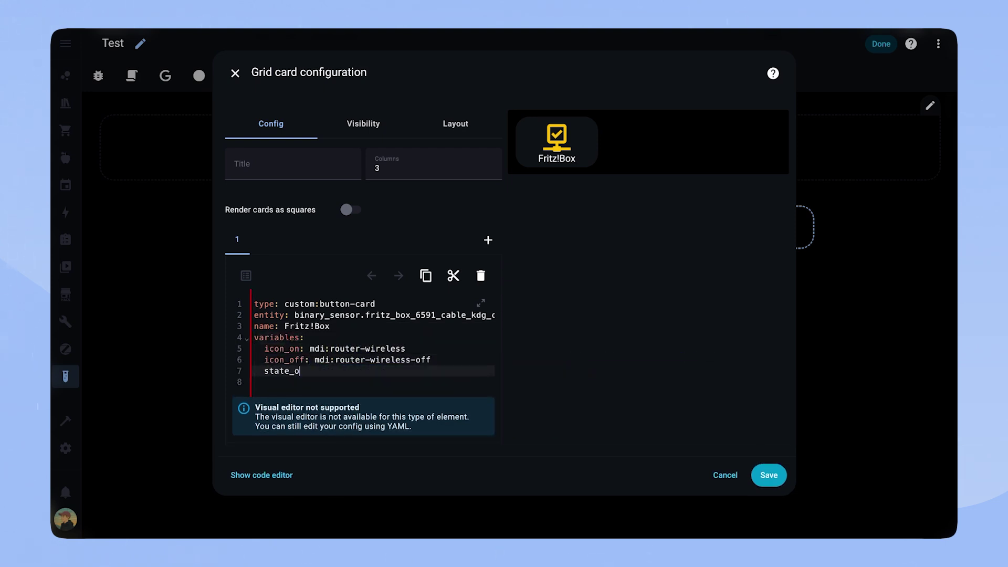
pyautogui.write('n: "on"')
pyautogui.press('Return')
pyautogui.write('state_off: "off"')
# Add colour variables: green/red on/off backgrounds and black on/off text colour.
pyautogui.press('Return')
pyautogui.write('background_')
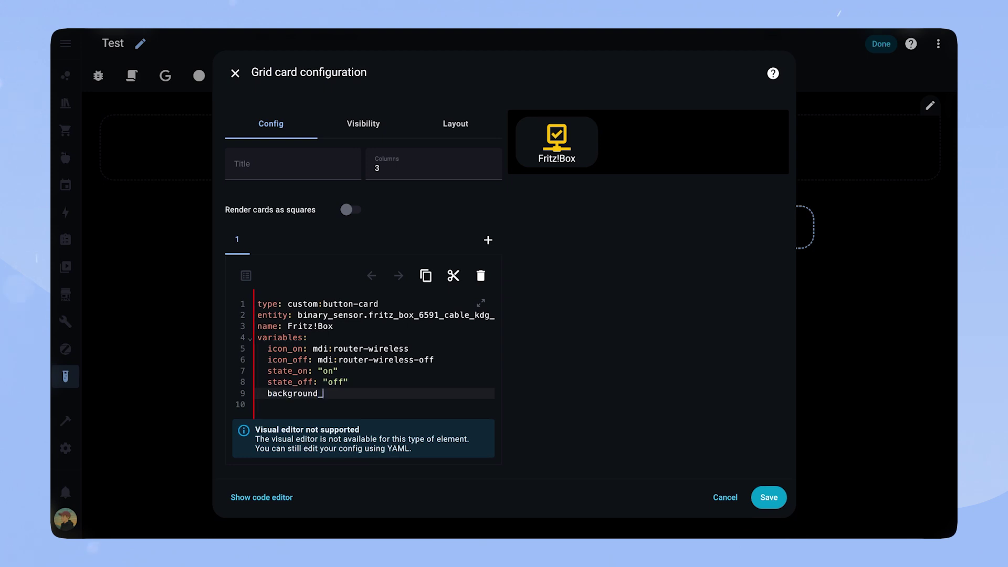
pyautogui.write('color_on: var(--green)')
pyautogui.press('Return')
pyautogui.write('background_color_off: var(-')
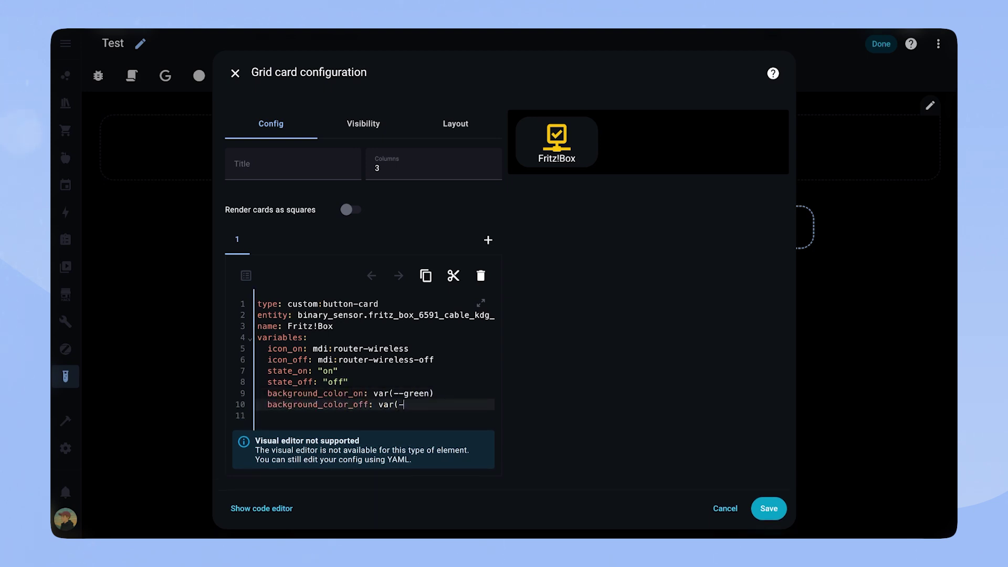
pyautogui.write('-red)')
pyautogui.press('Return')
pyautogui.write('color_on: var(--black)')
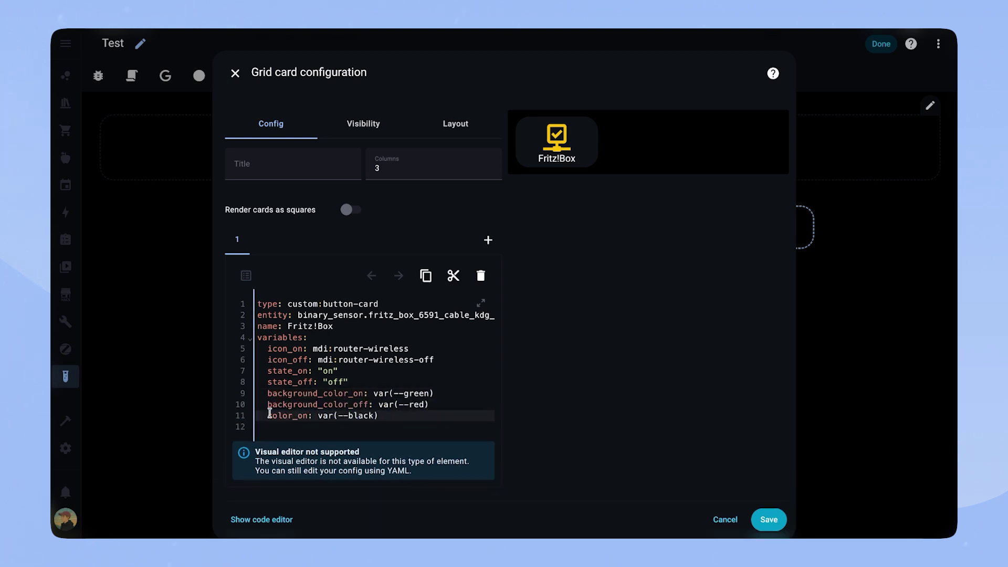
pyautogui.press('Return')
pyautogui.write('color_on: var(--black)')
pyautogui.press('BackSpace')
pyautogui.write('ff')
# Add a state template returning Connected or Disconnected at 0.7em, and label it with variables.state.
pyautogui.press('Return')
pyautogui.write('state : |')
pyautogui.press('Return')
pyautogui.write('[[[')
pyautogui.press('Return')
pyautogui.write('if (')
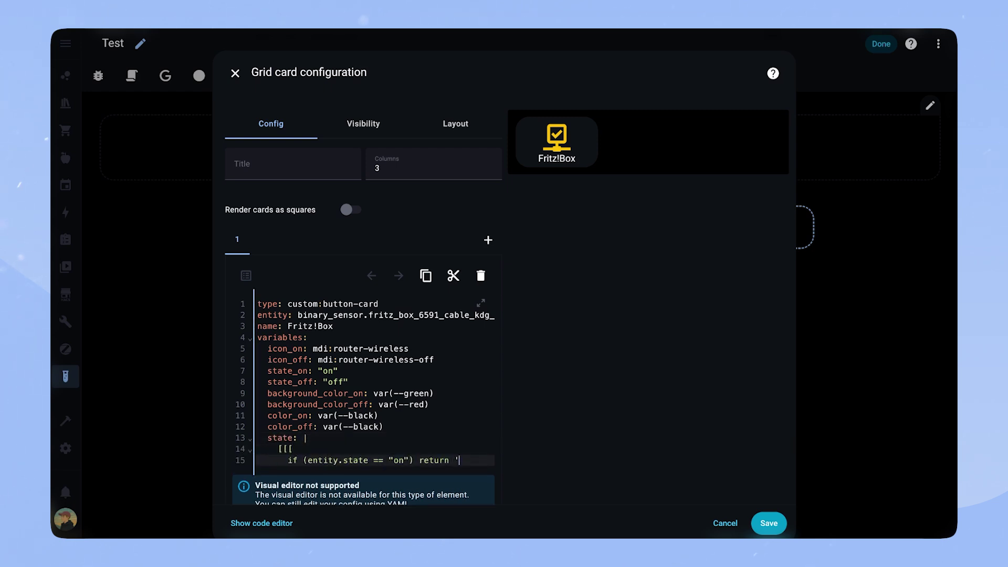
pyautogui.write('entity.state == "on") return \'<span style="font-size:0.7em;"')
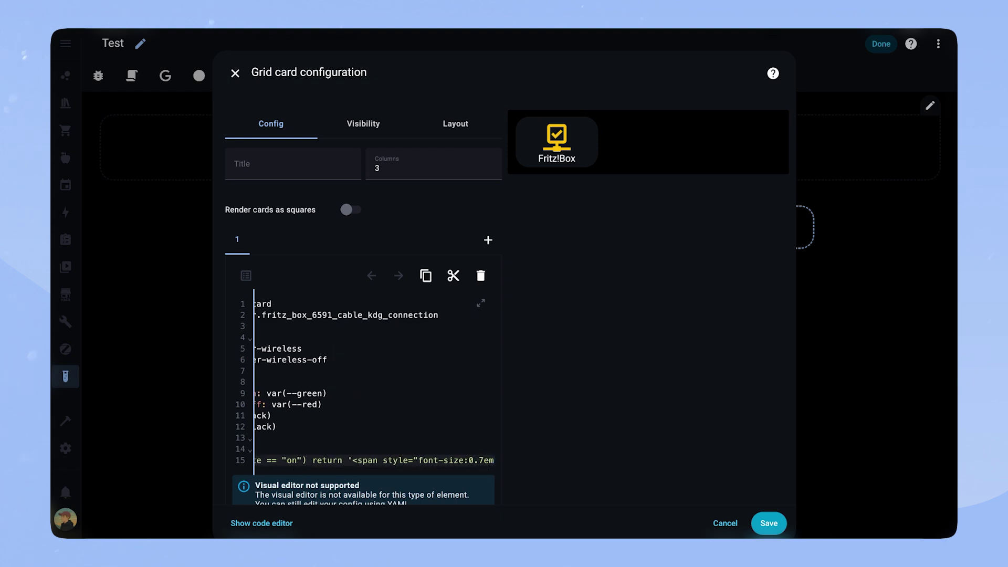
pyautogui.write(">Connected</span>';")
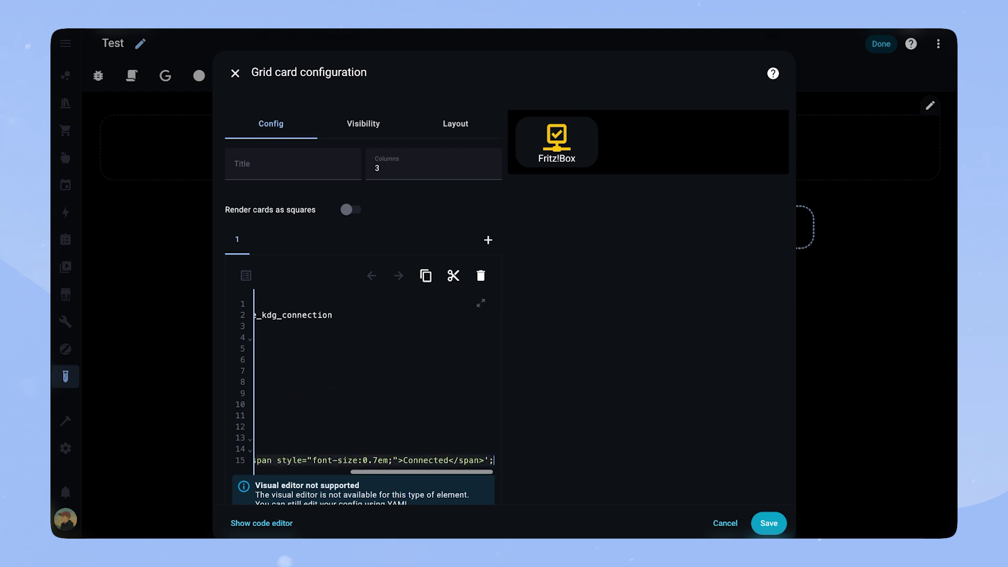
pyautogui.press('Return')
pyautogui.write('else return \'<span style="font-size:0.7em;">Disconnected</span>')
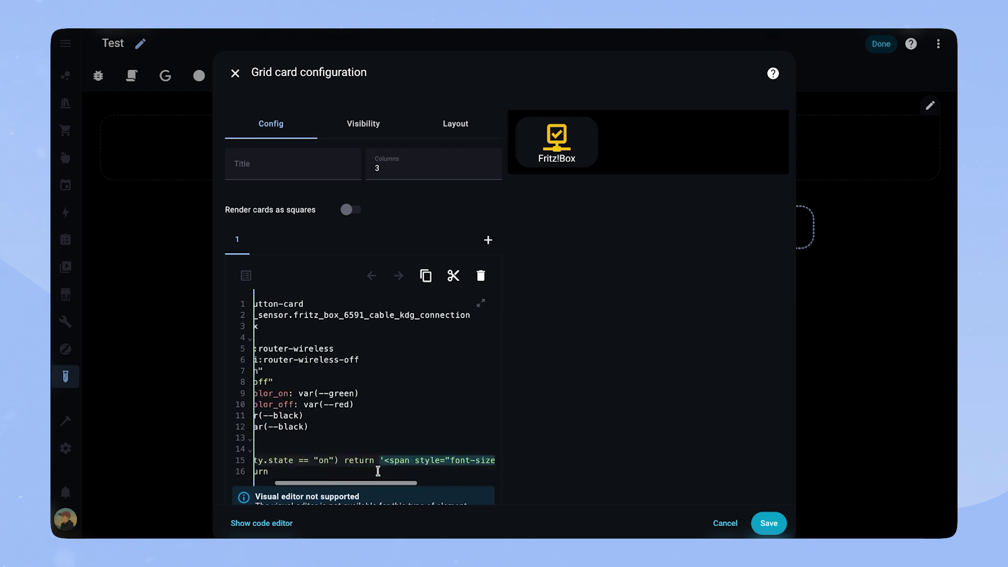
pyautogui.write("'")
pyautogui.press('Return')
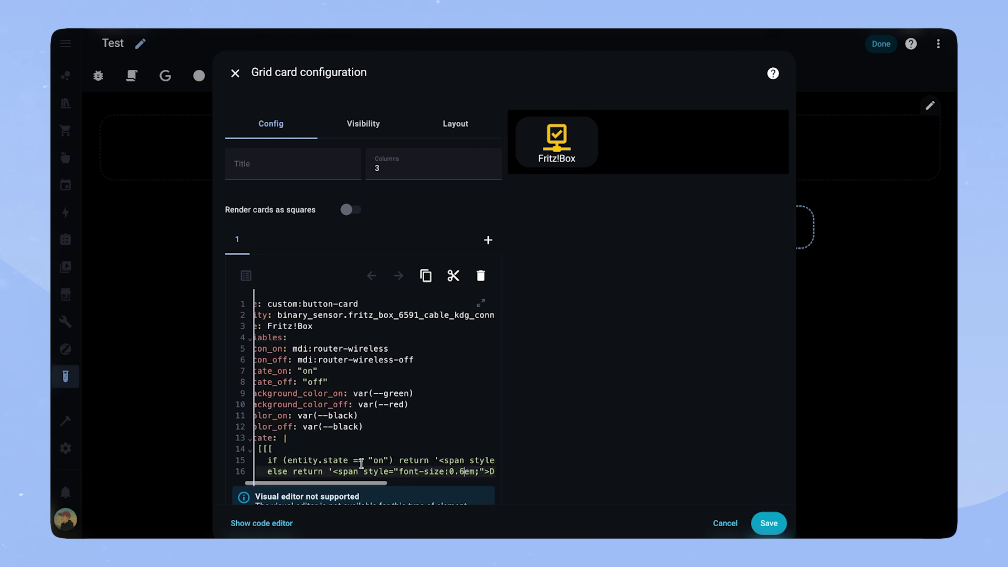
pyautogui.write(']]]')
pyautogui.press('Return')
pyautogui.press('BackSpace')
pyautogui.press('BackSpace')
pyautogui.write('label: ')
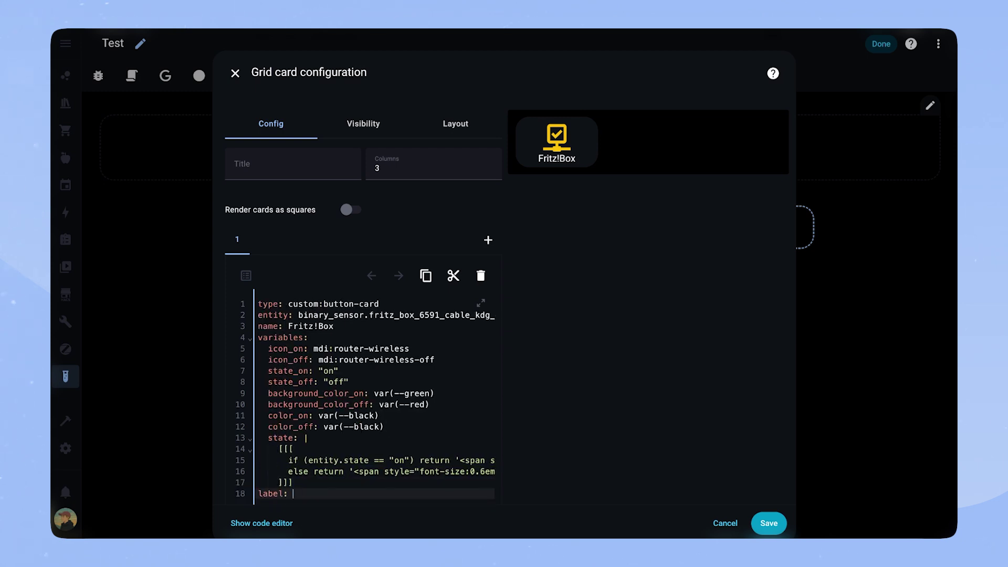
pyautogui.write('"[[[ return variables.state ]]]"')
pyautogui.press('Return')
# Set show_label: true and add an empty state key.
pyautogui.write('show_label: true')
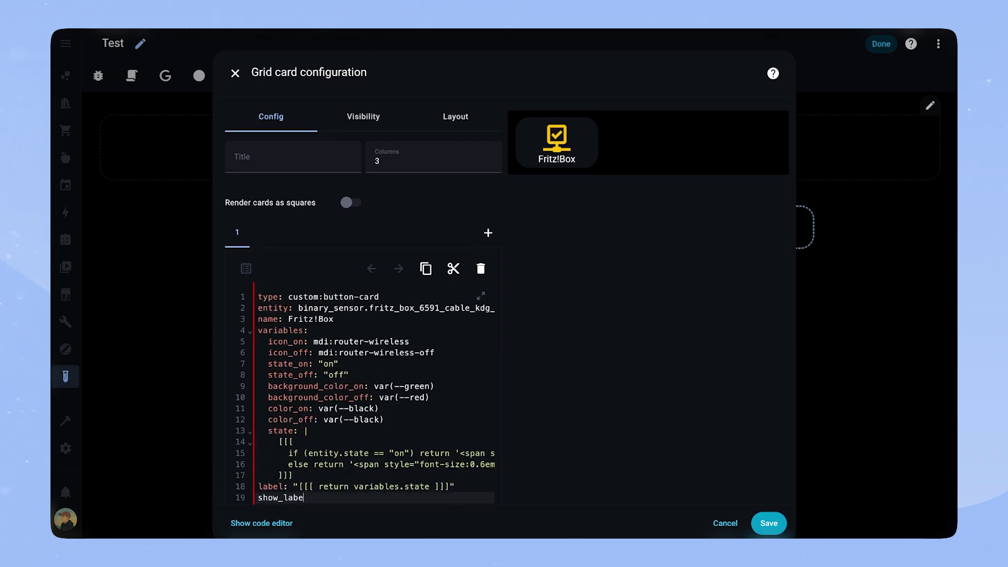
pyautogui.press('Return')
pyautogui.write('state:')
pyautogui.press('Return')
pyautogui.press('Return')
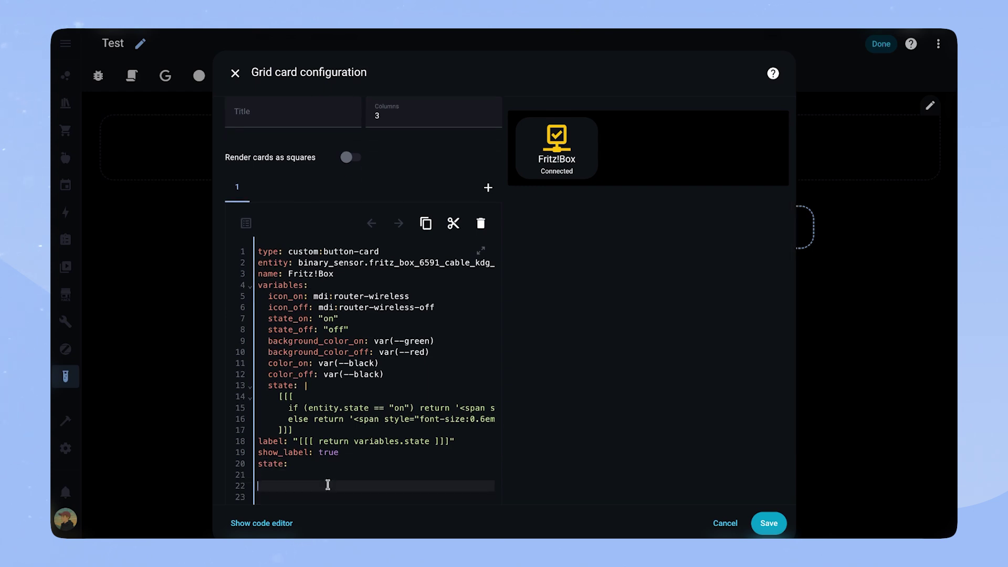
# Give the card styles padding 20px 20px 12px 14px, height 129px and var(--contrast2) background.
pyautogui.write('styles:')
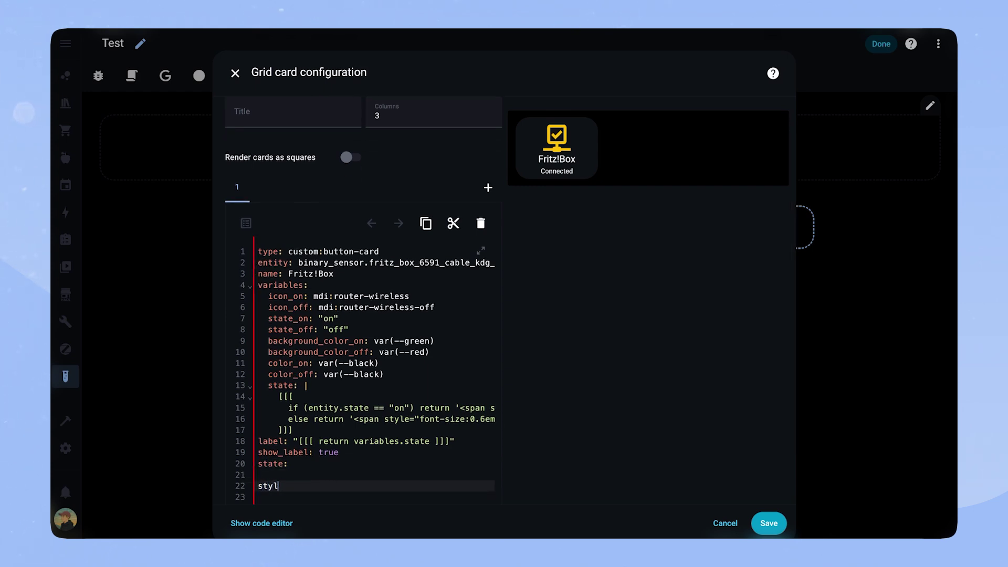
pyautogui.press('Return')
pyautogui.write('card:')
pyautogui.press('Return')
pyautogui.write('- padd')
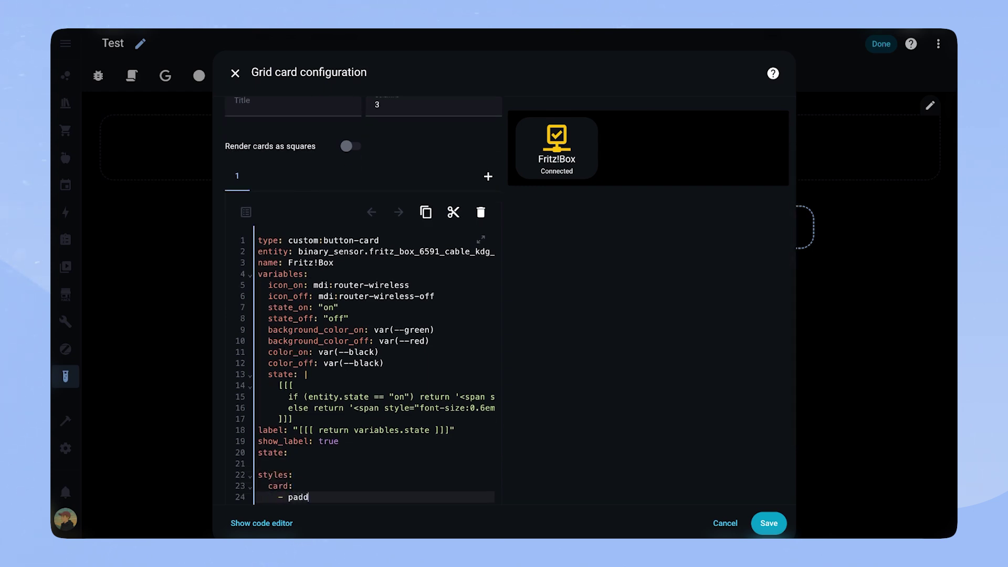
pyautogui.write('ing: 20px 20px 12px 14px')
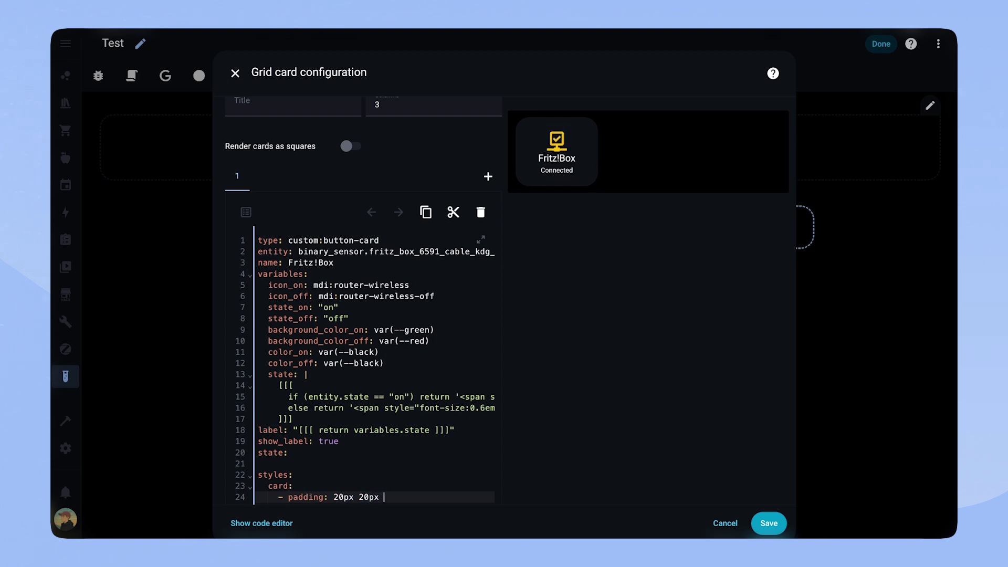
pyautogui.press('Return')
pyautogui.write('- he')
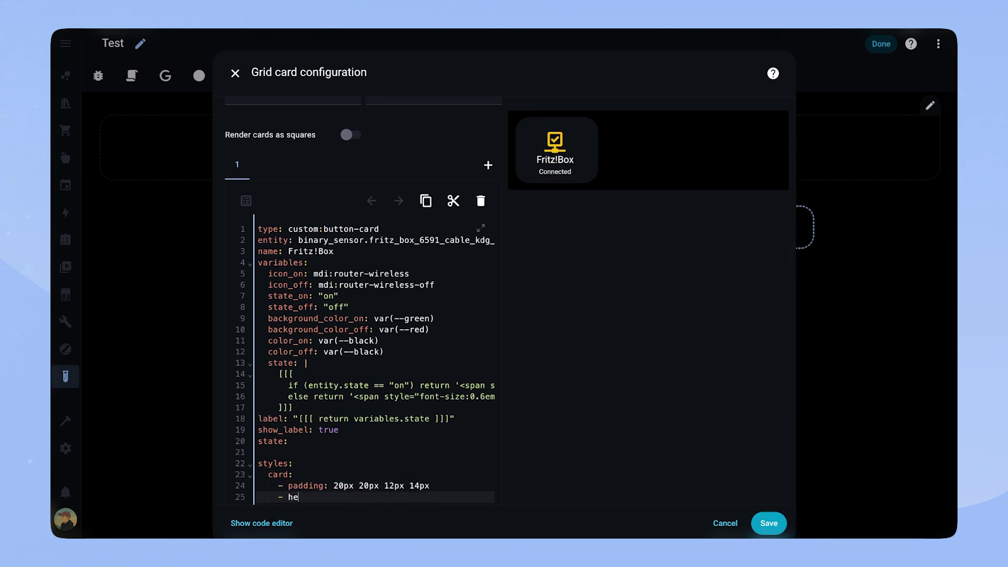
pyautogui.write('ight: 129px')
pyautogui.press('Return')
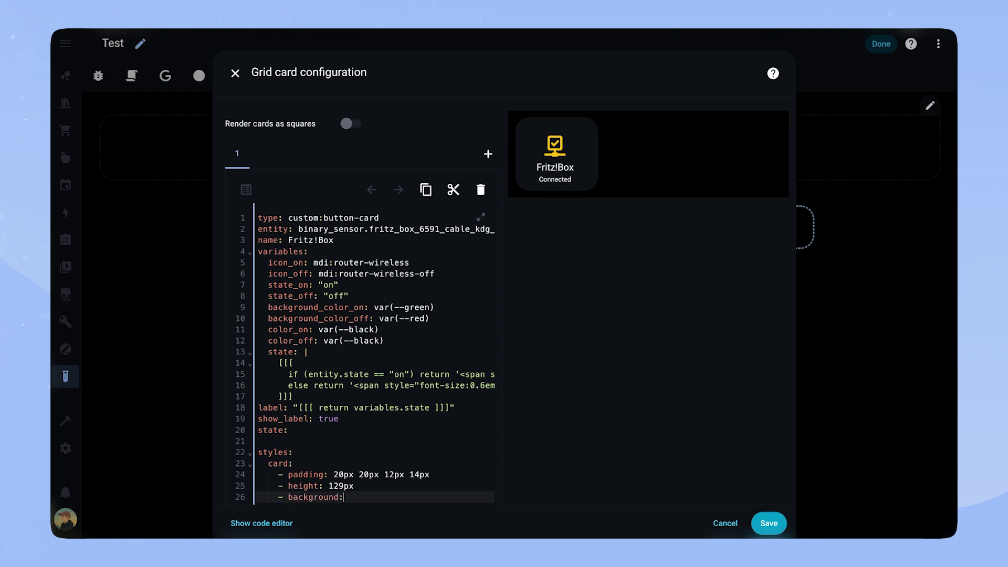
pyautogui.write('- background: var(--contrast2)')
pyautogui.press('Return')
# Set grid-template-areas "'i' 'l' 'n'" and align img_cell to end horizontally, start vertically.
pyautogui.write('grid:')
pyautogui.press('Return')
pyautogui.write('-')
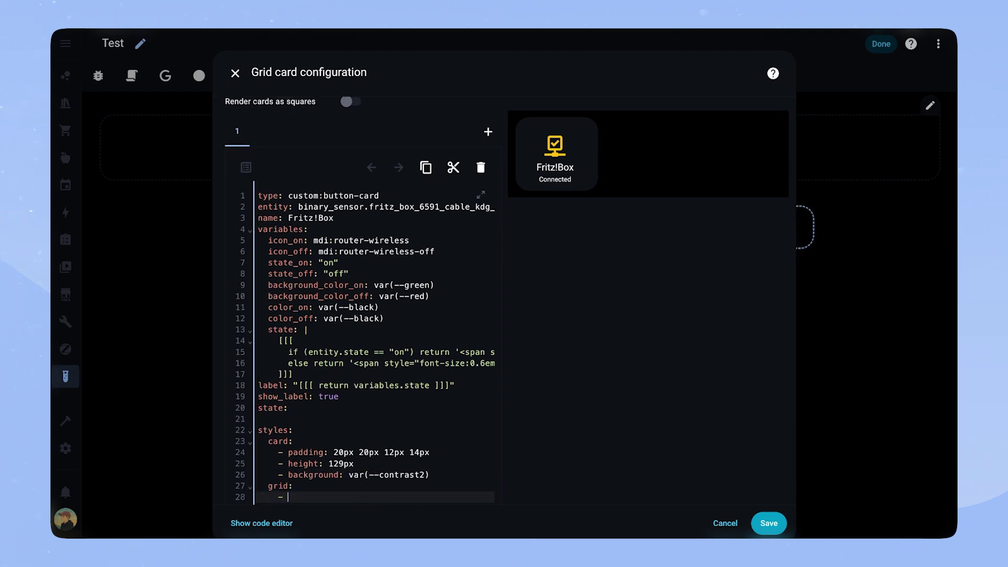
pyautogui.write(' grid-template-areas: "')
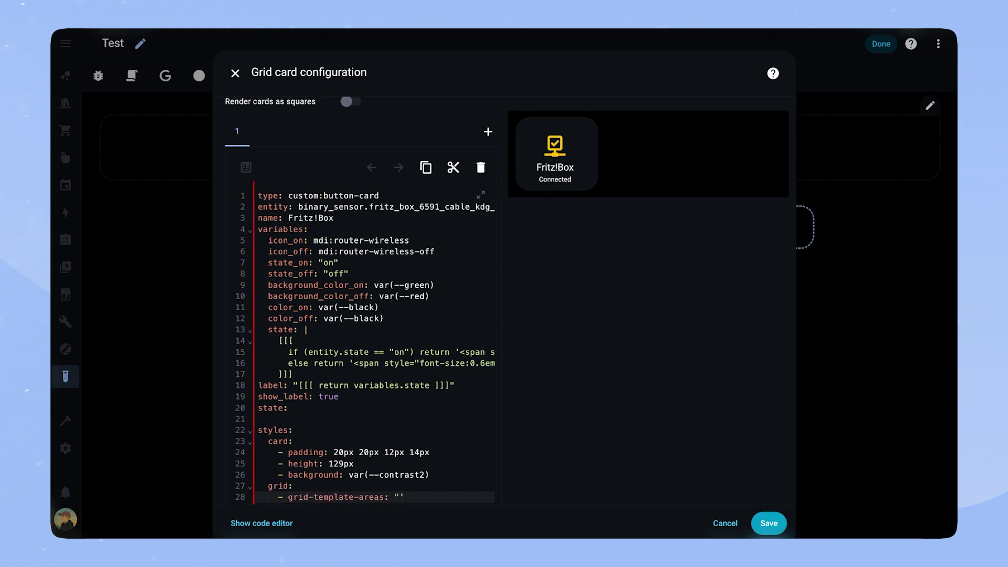
pyautogui.write('\'i\' \'l\' \'n\'"')
pyautogui.press('Return')
pyautogui.write('im')
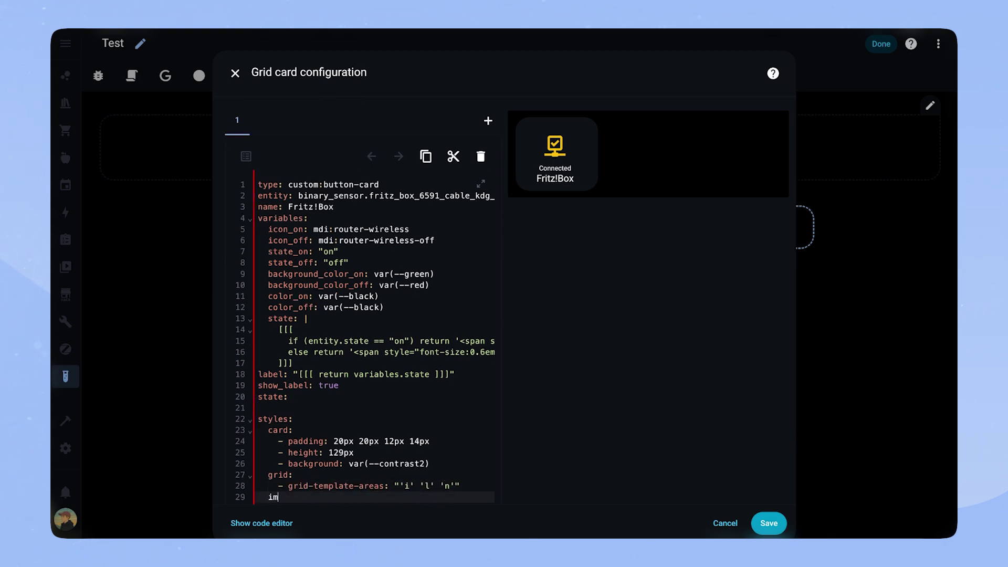
pyautogui.write('g_cell:')
pyautogui.press('Return')
pyautogui.write('- justify-self: end')
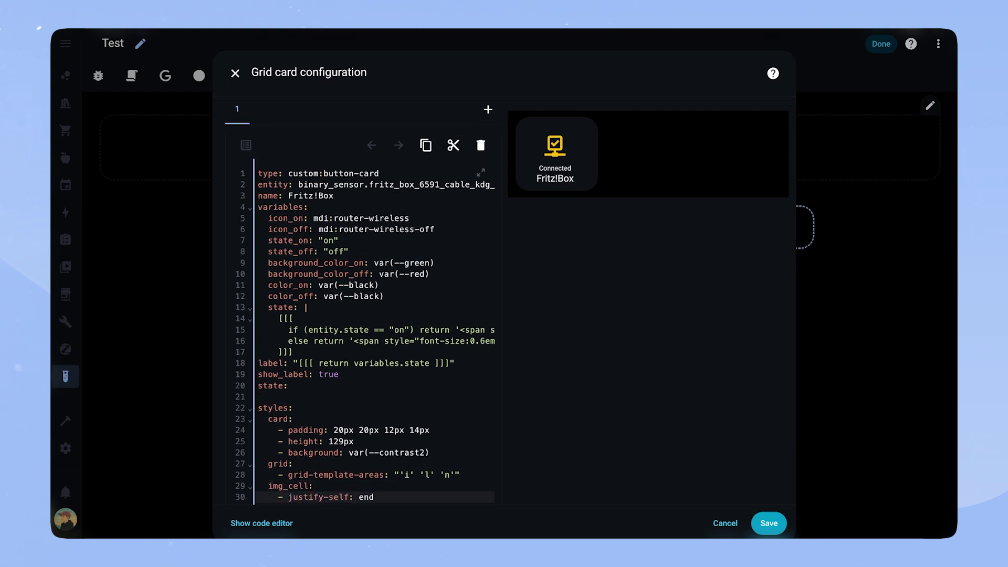
pyautogui.press('Return')
pyautogui.write('- align-self: start')
pyautogui.press('Return')
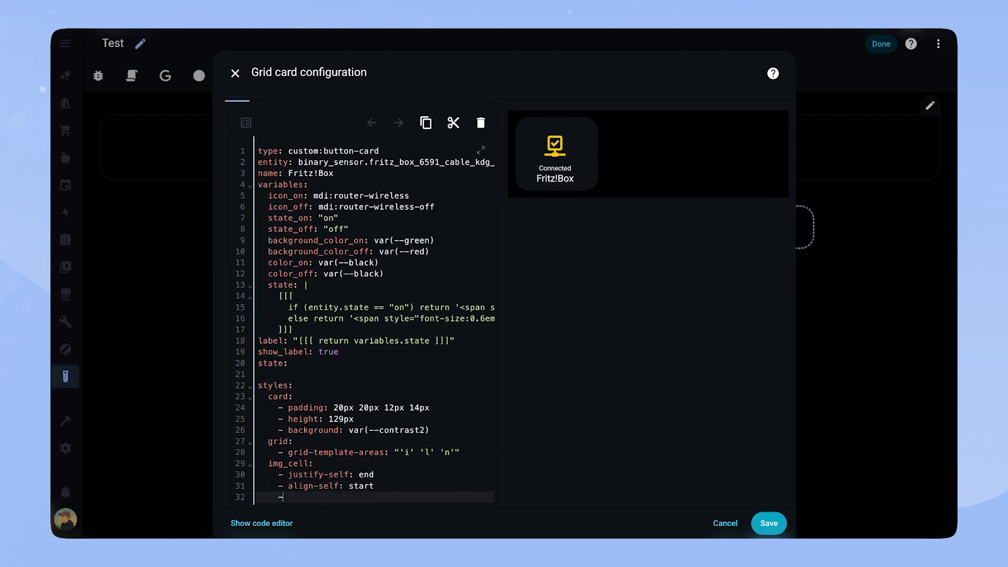
# Style img_cell as a 30px round badge: contrast1 background, 7px padding, margin -16px -16px 0 0.
pyautogui.write('- background: var(--contrast1)')
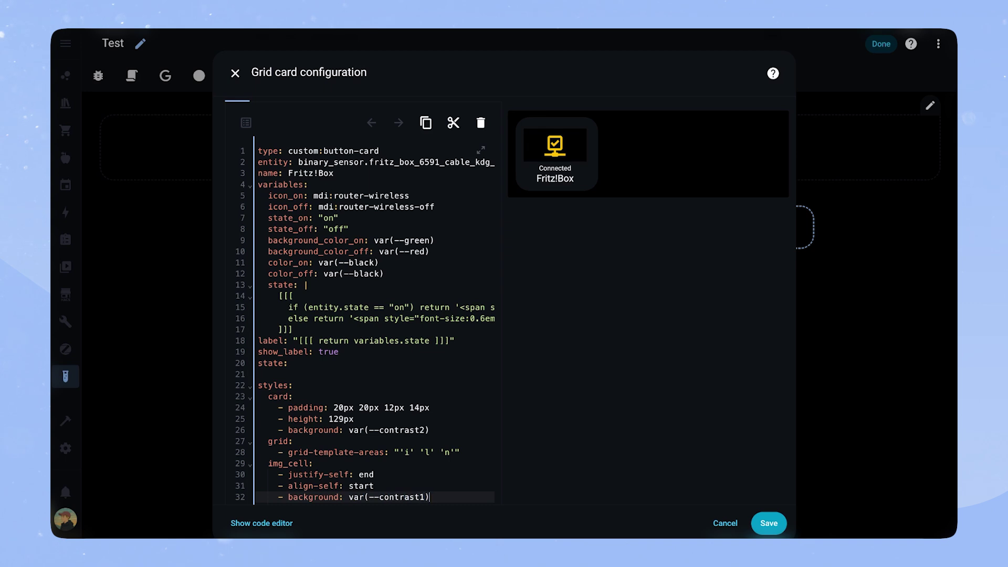
pyautogui.press('Return')
pyautogui.write('- padding: 7px')
pyautogui.press('Return')
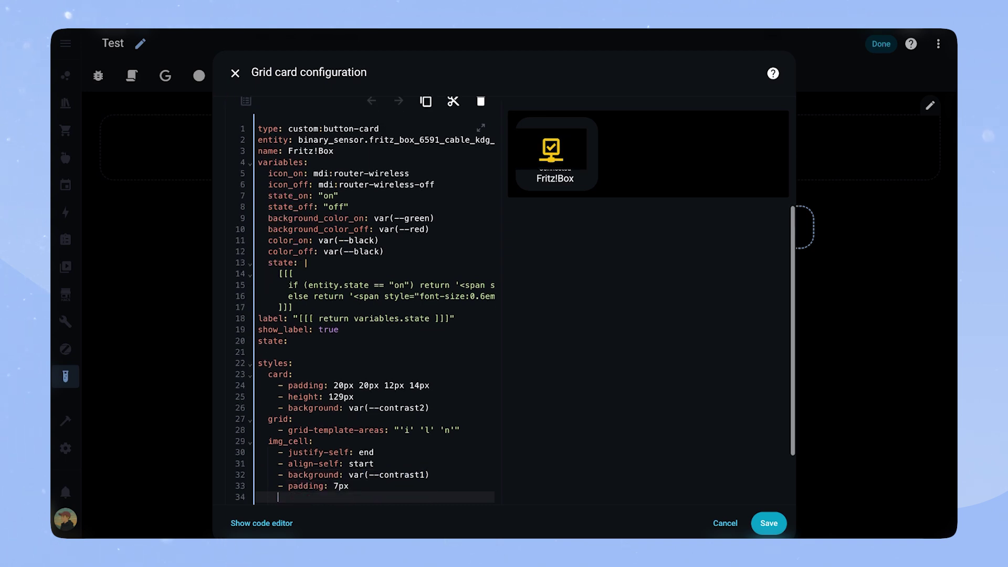
pyautogui.write('- border-radius: 50%')
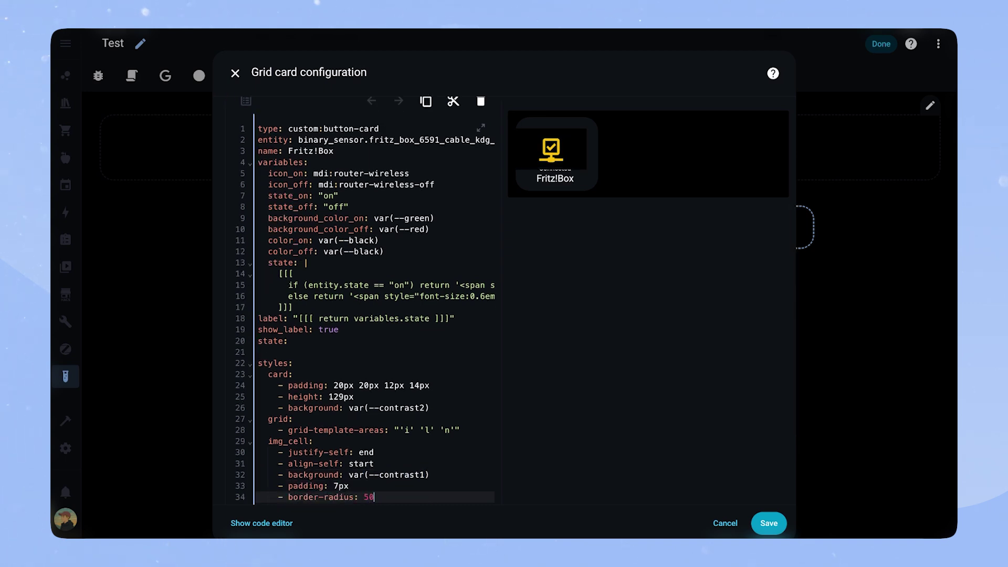
pyautogui.press('Return')
pyautogui.write('- margin: "-1')
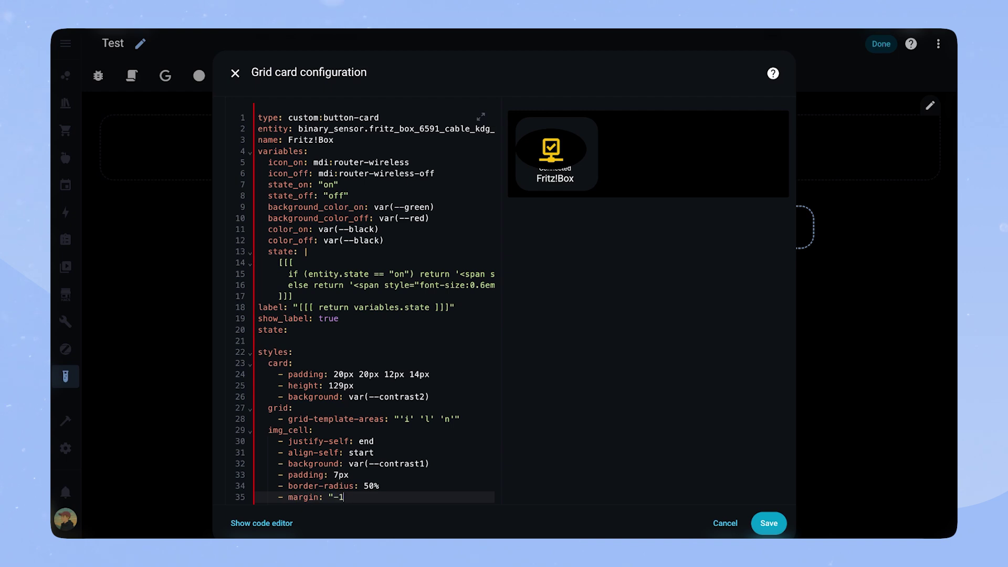
pyautogui.write('6px -16px 0 0"')
pyautogui.press('Return')
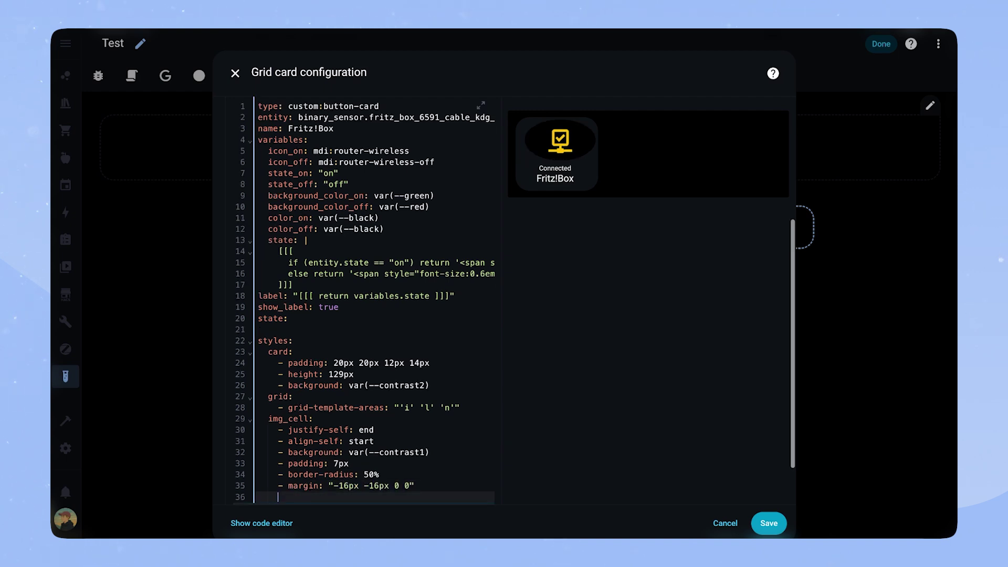
pyautogui.write('- width: 30px')
pyautogui.press('Return')
pyautogui.write('- height: 30px')
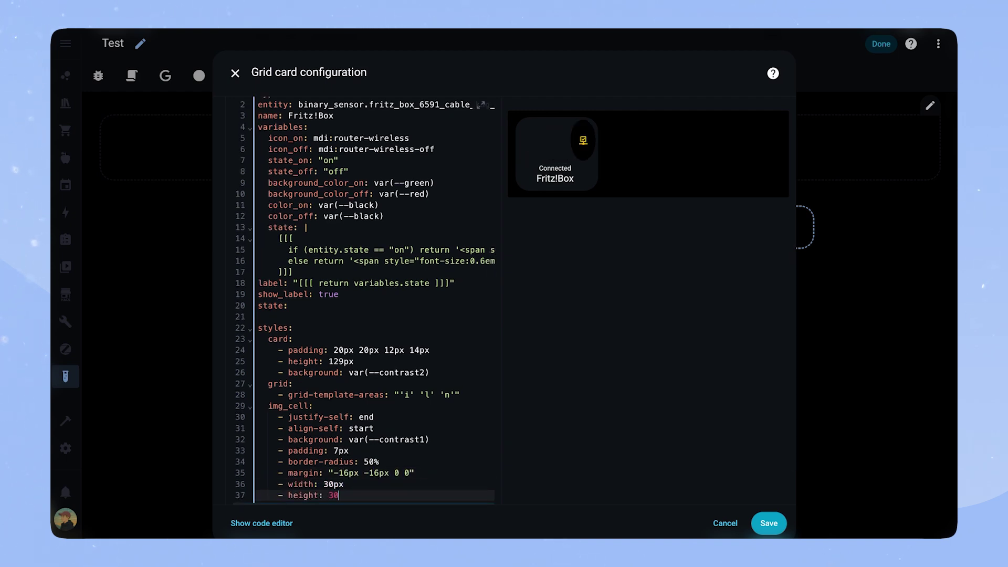
pyautogui.press('Return')
# Size the icon 24px by 24px with var(--contrast20) colour.
pyautogui.write('icon:')
pyautogui.press('Return')
pyautogui.write('- wdit')
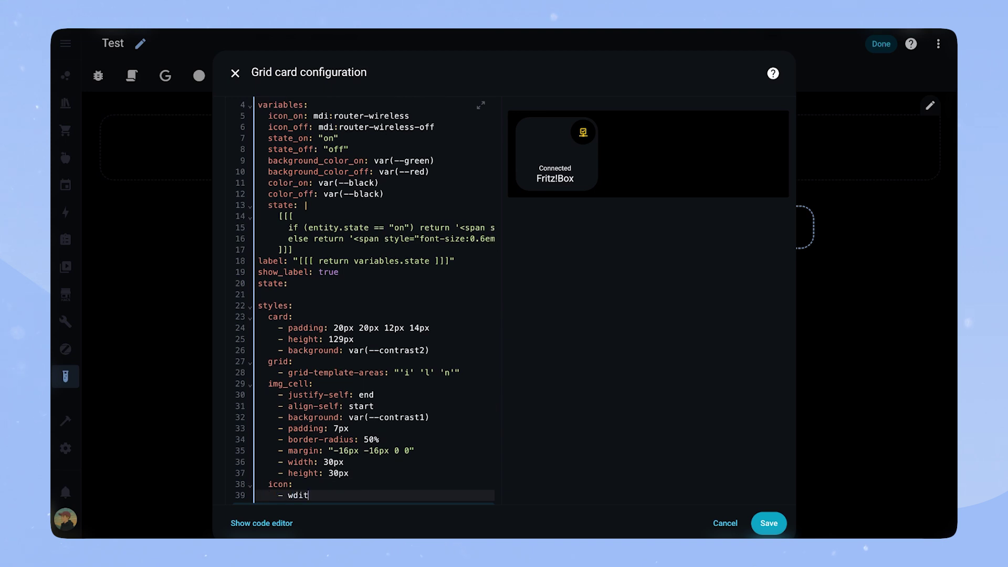
pyautogui.write(': 24px')
pyautogui.press('Return')
pyautogui.write('- height')
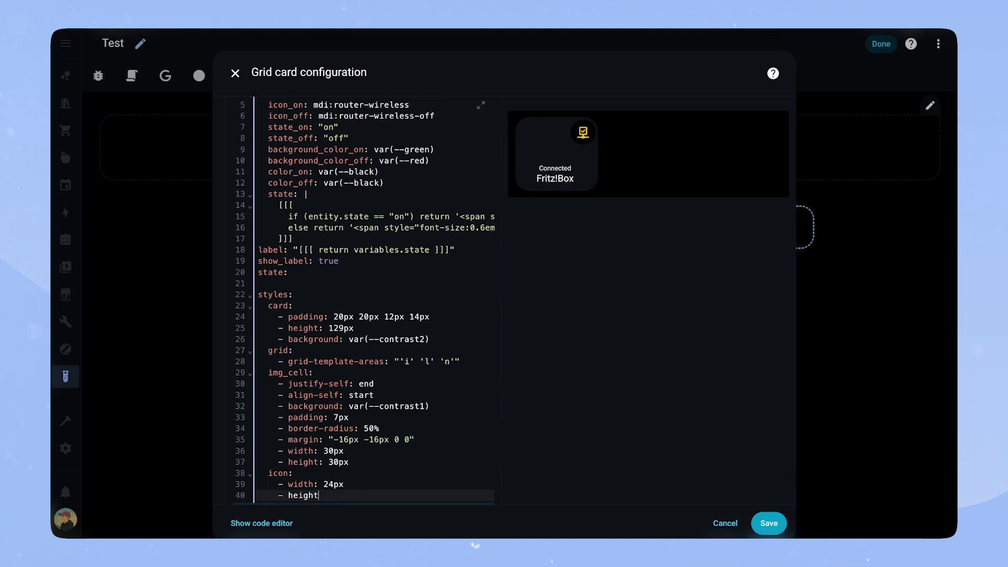
pyautogui.write(': 24px')
pyautogui.press('Return')
pyautogui.write('- color: var(--contrast20)')
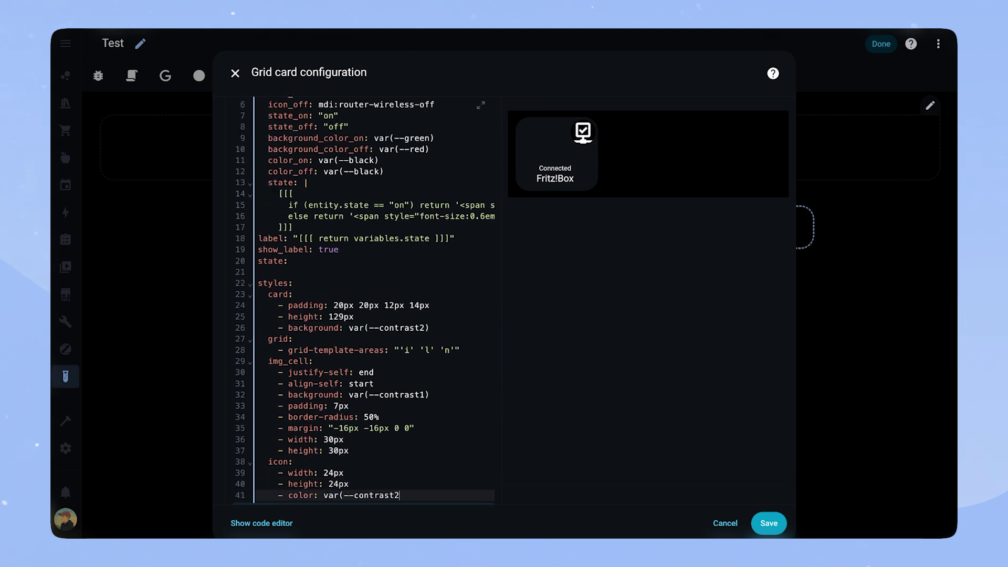
pyautogui.press('Return')
# Style the name left-aligned at 11px in var(--contrast15).
pyautogui.write('name:')
pyautogui.press('Return')
pyautogui.write('- justify-self: start')
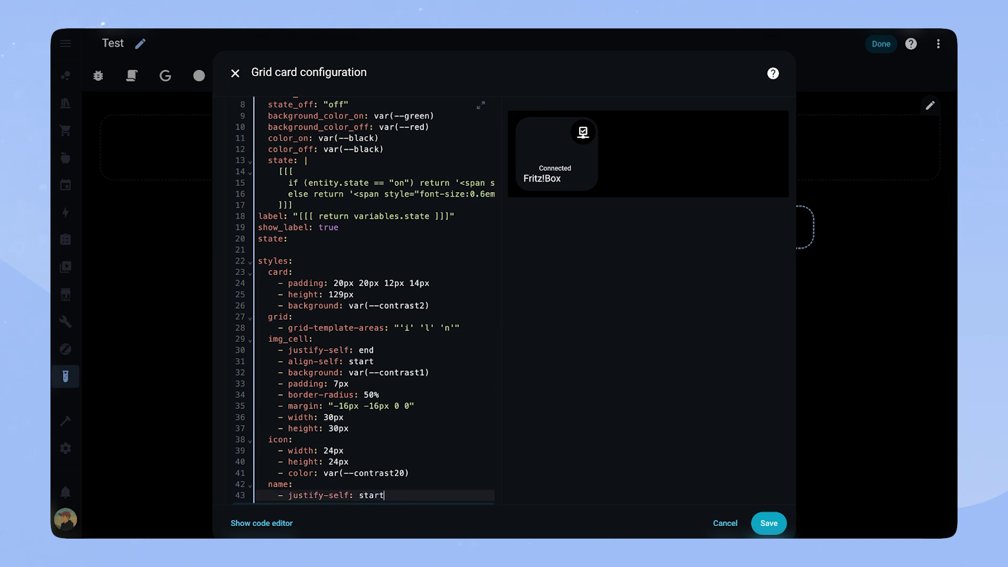
pyautogui.press('Return')
pyautogui.write('- font-size: 11px')
pyautogui.press('Return')
pyautogui.write('- color: var(--contrast15)')
pyautogui.press('Return')
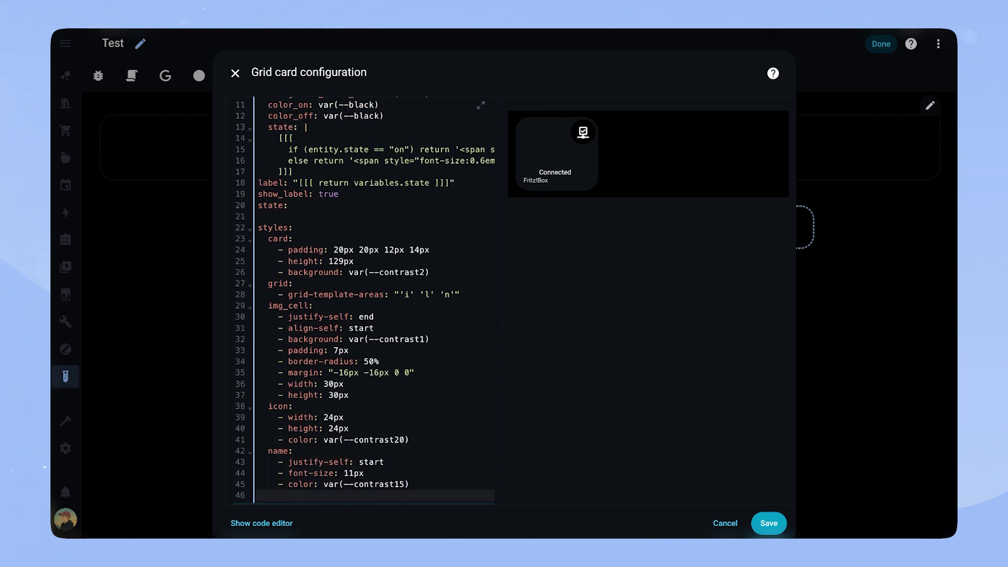
# Style the label left-aligned, 26px, weight 500, var(--contrast20), with 10px top margin.
pyautogui.write('label:')
pyautogui.press('Return')
pyautogui.write('- justify-self: start')
pyautogui.press('Return')
pyautogui.write('- fon')
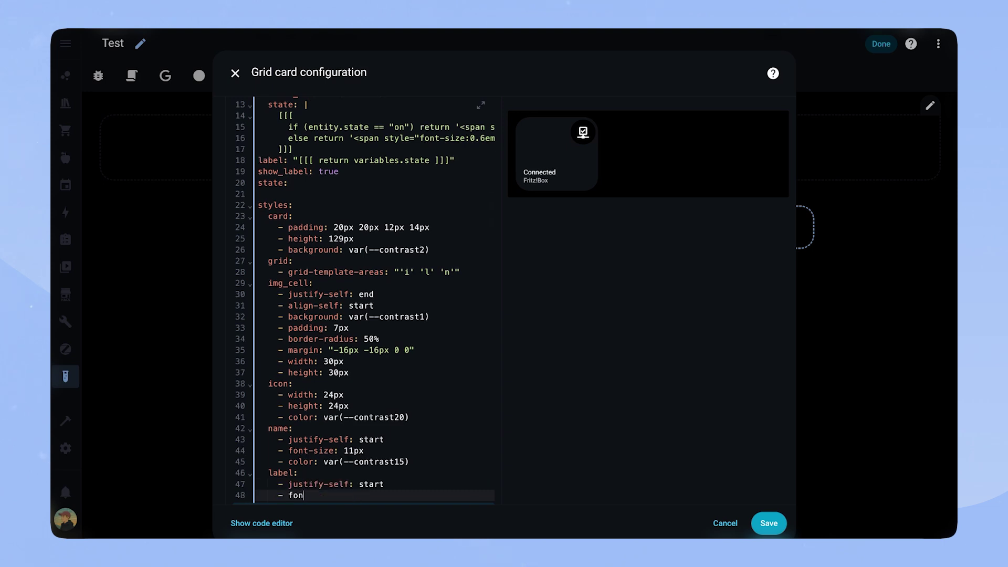
pyautogui.write('t-size: 26px')
pyautogui.press('Return')
pyautogui.write('- font-weight: 500')
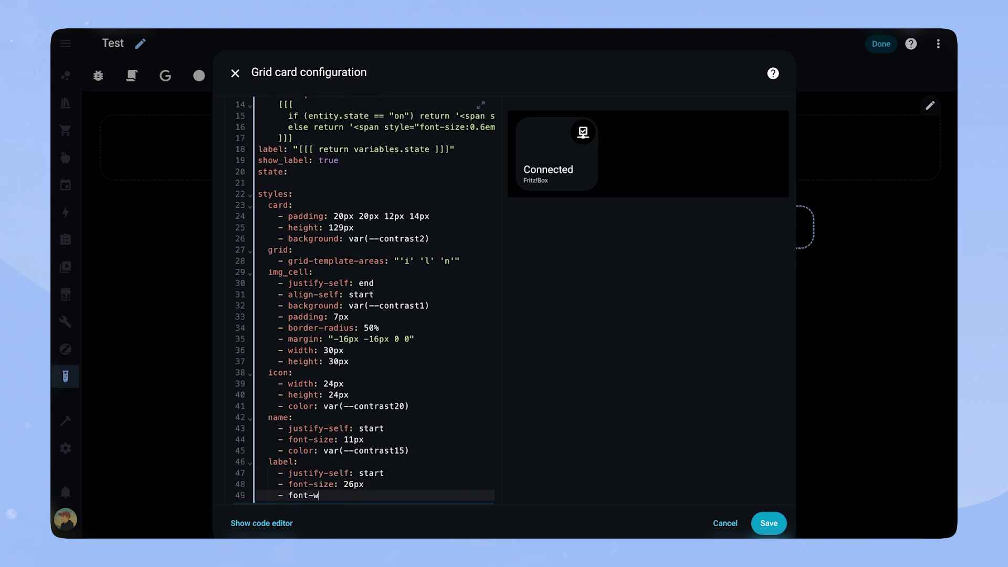
pyautogui.press('Return')
pyautogui.write('- color: var(--contrast20)')
pyautogui.press('Return')
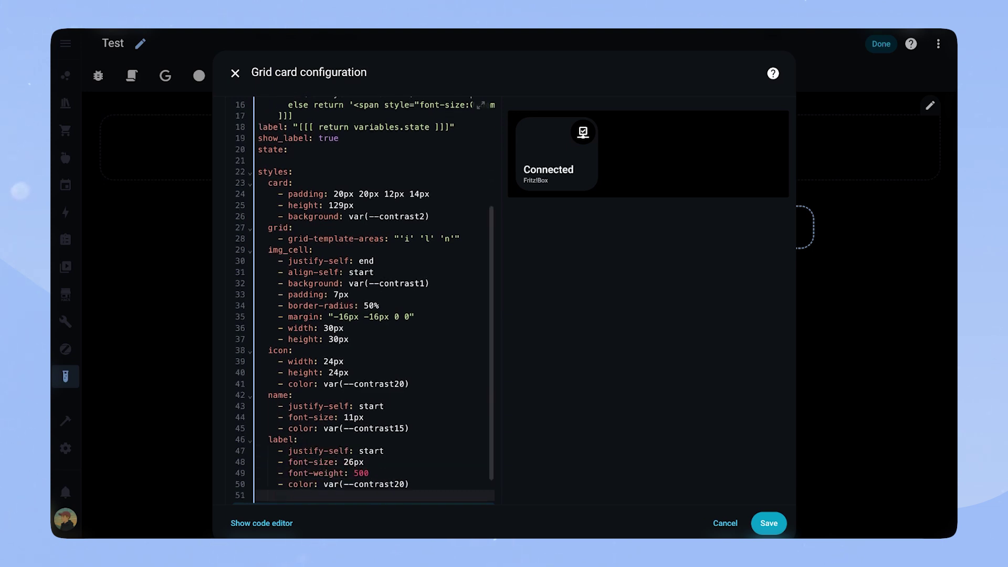
pyautogui.write('- margin-top: 10px')
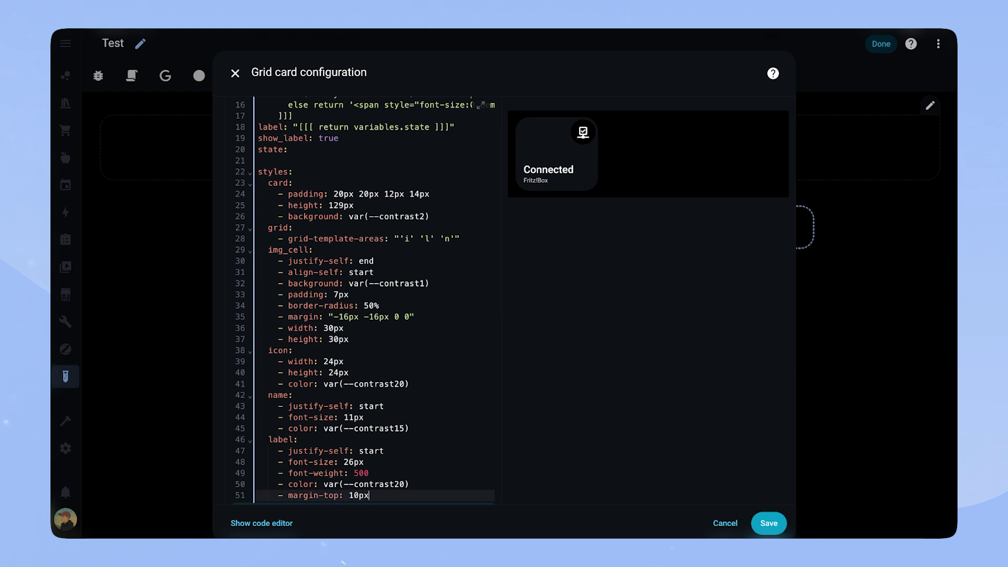
pyautogui.scroll(3, 363, 299)
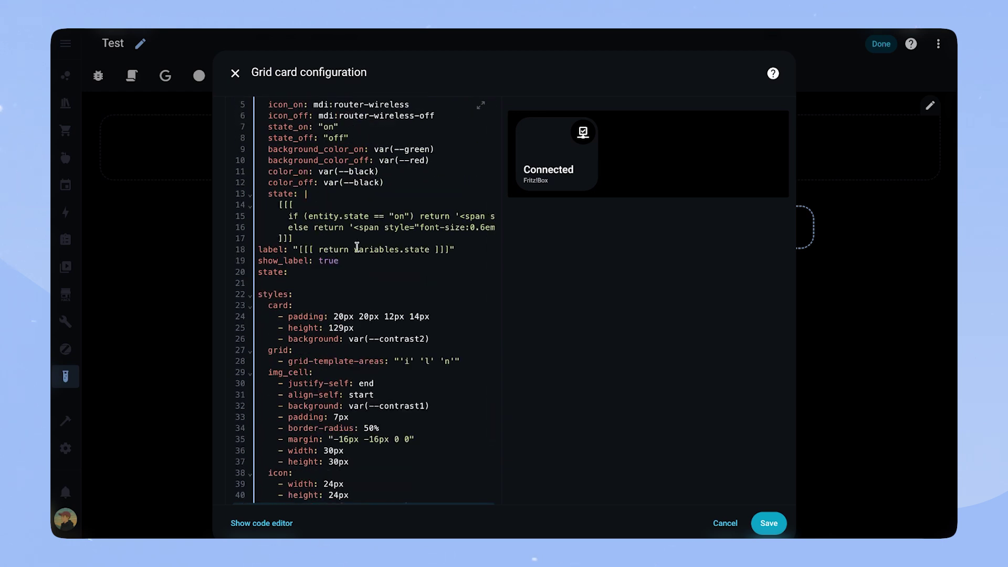
pyautogui.click(418, 273)
# Add an on-state entry using variables.icon_on and a variables.background_color_on card background.
pyautogui.press('Return')
pyautogui.write('- value: ')
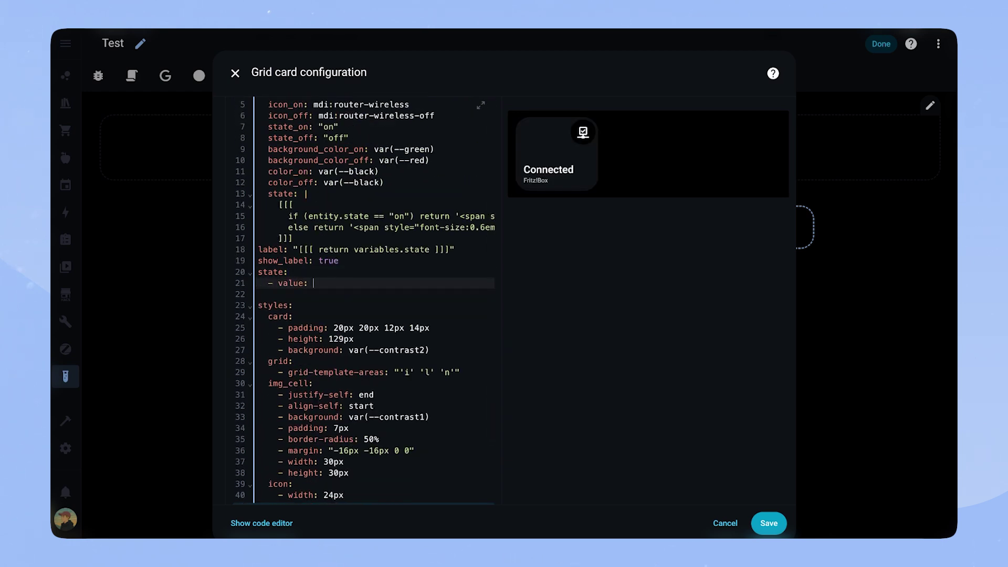
pyautogui.write('"[[[ return variab')
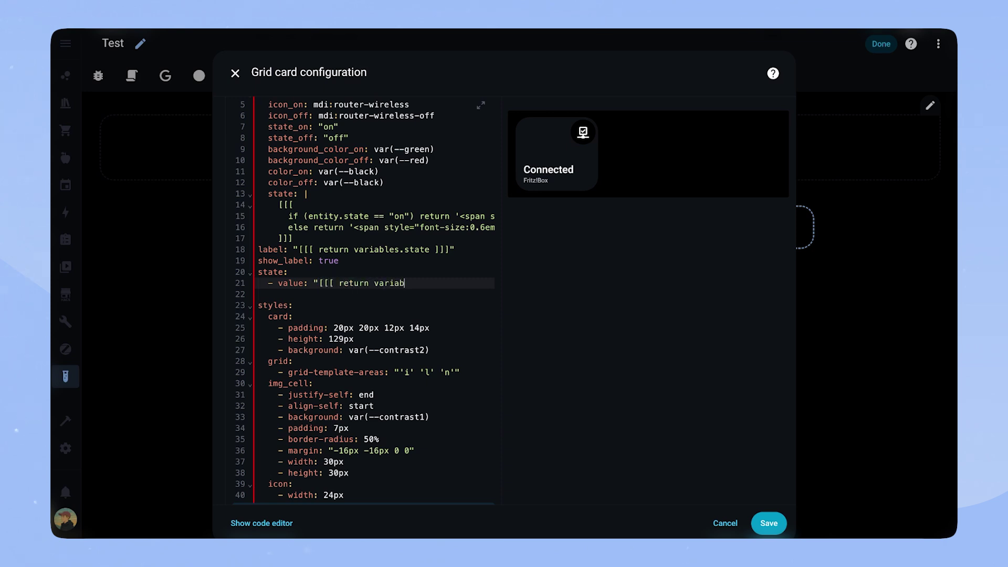
pyautogui.write('_on ]]]"')
pyautogui.press('Return')
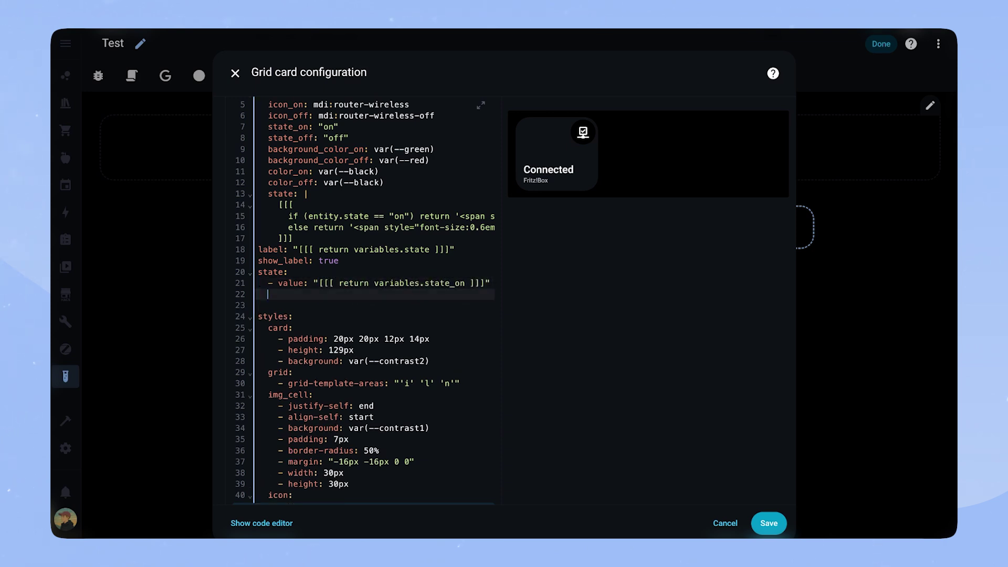
pyautogui.write('icon: "[[[ return variables.icon_on')
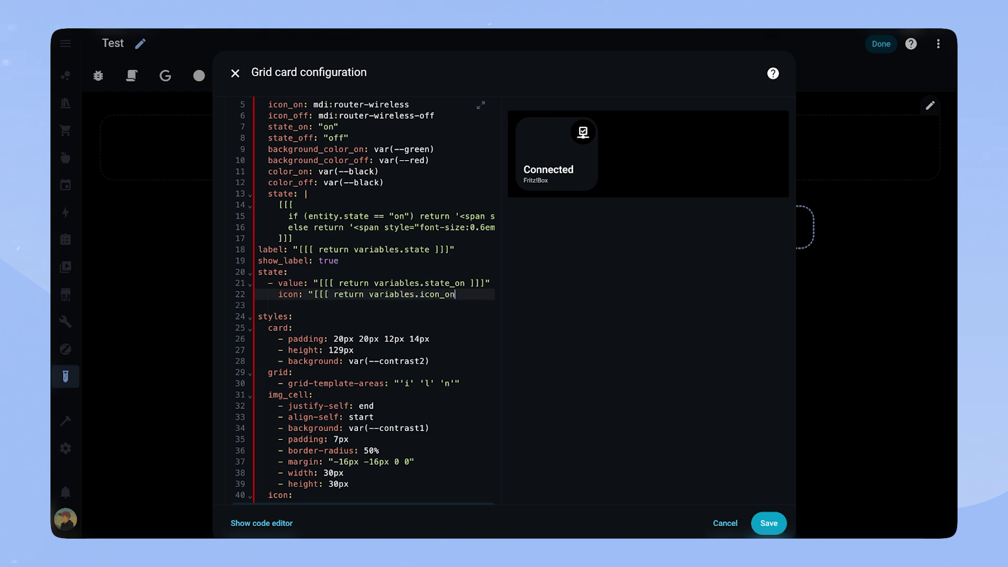
pyautogui.write(' ]]]"')
pyautogui.press('Return')
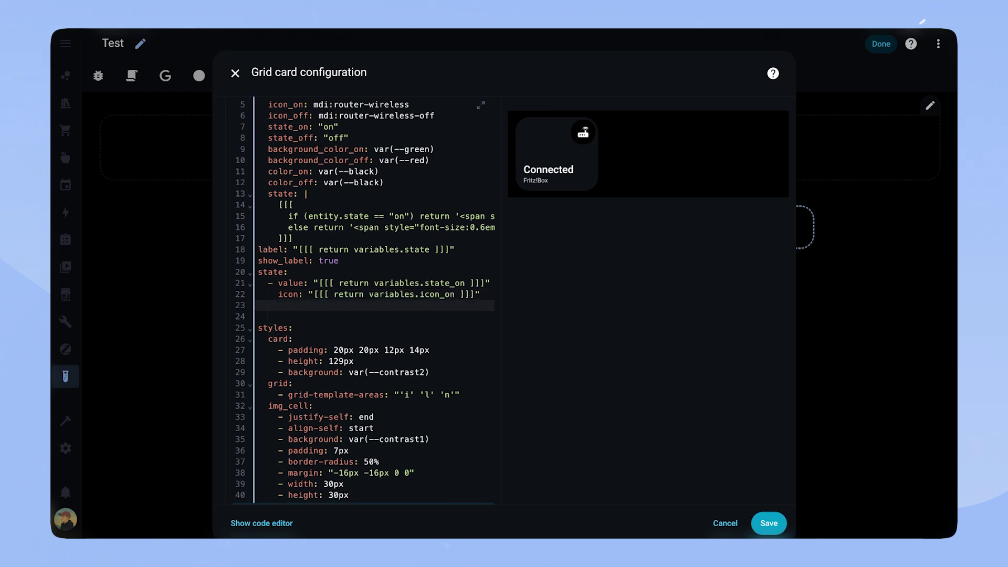
pyautogui.write('styles:')
pyautogui.press('Return')
pyautogui.write('card:')
pyautogui.press('Return')
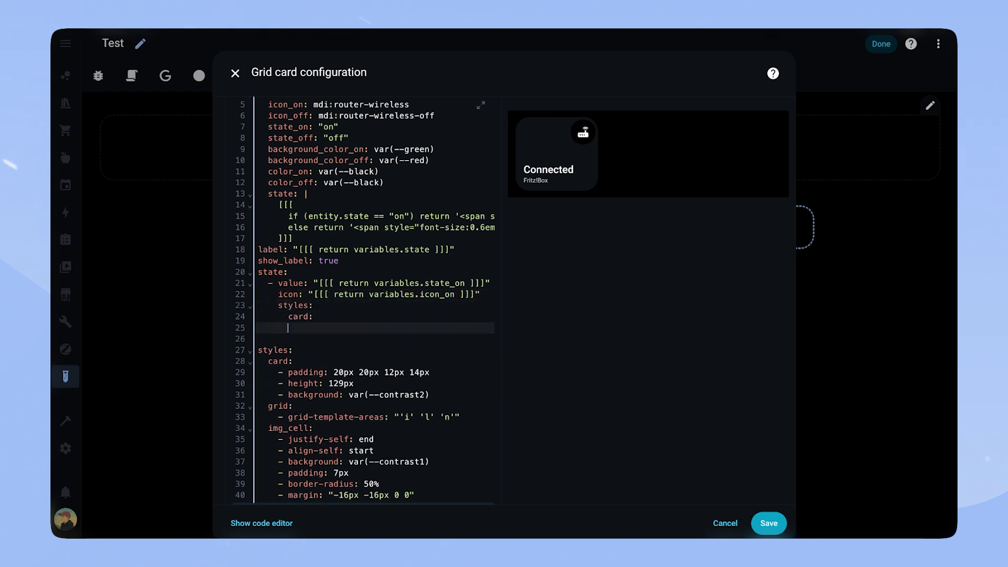
pyautogui.write('- background-color: "')
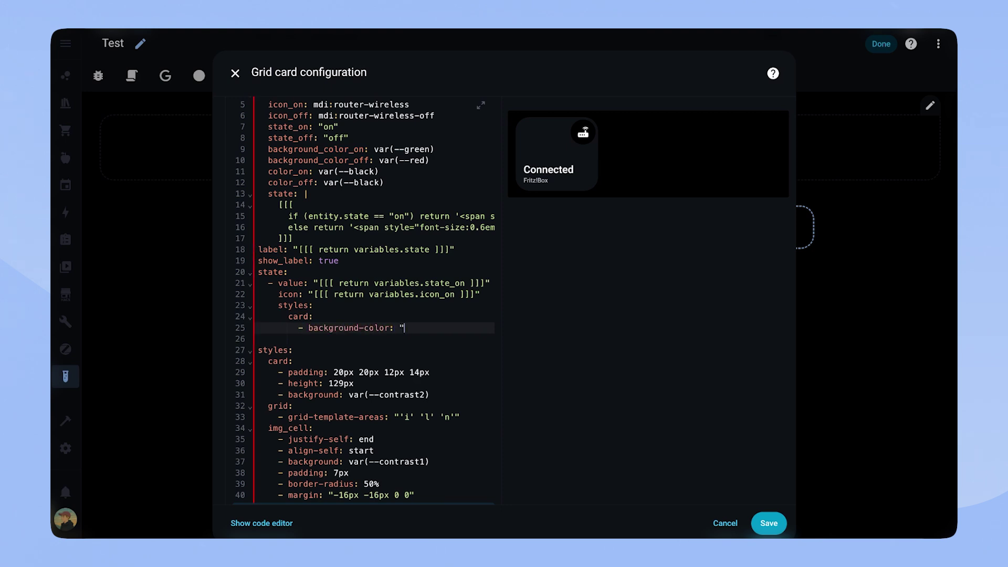
pyautogui.write('[[[ return variables.background_color_')
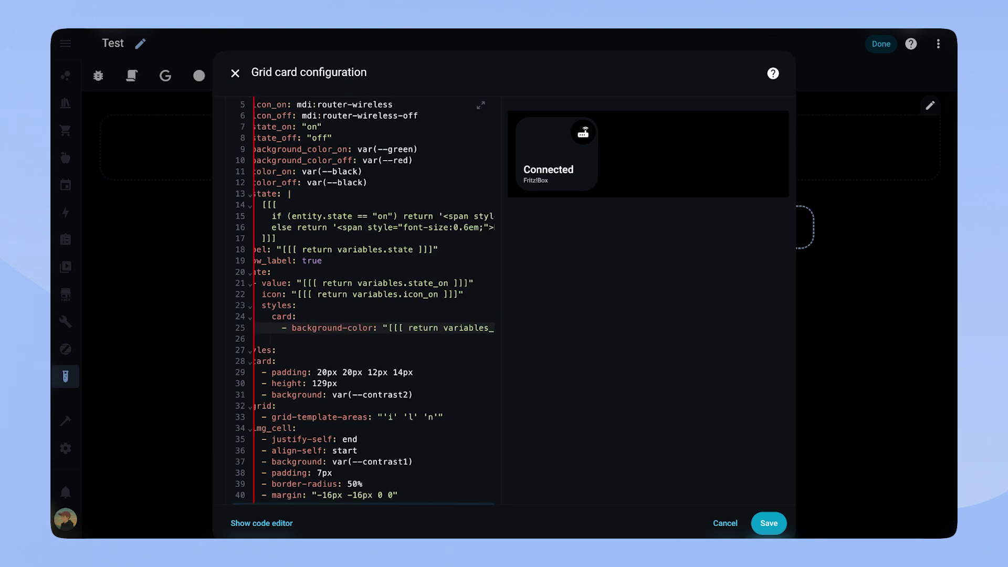
pyautogui.write('on ]]]"')
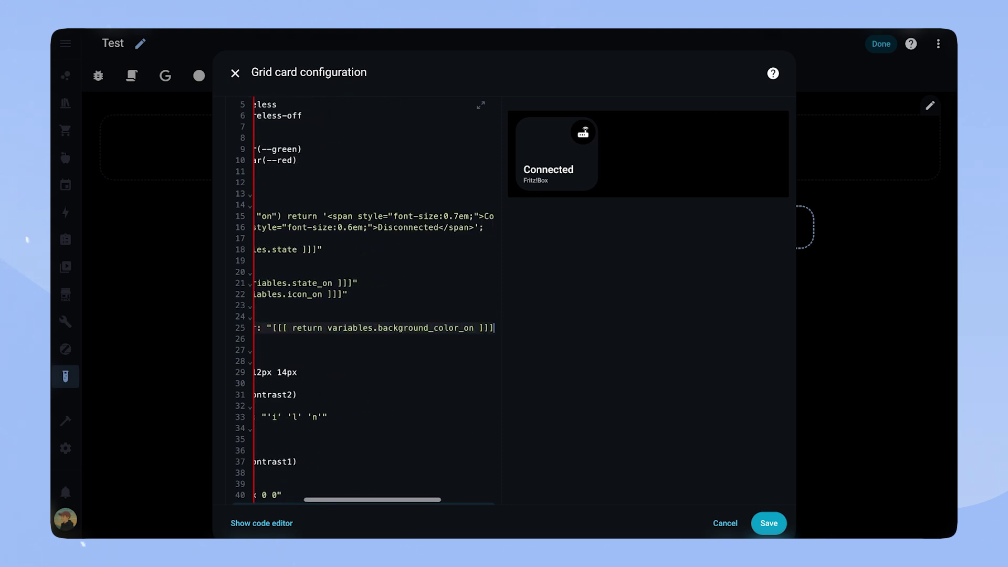
pyautogui.hscroll(-3, 315, 274)
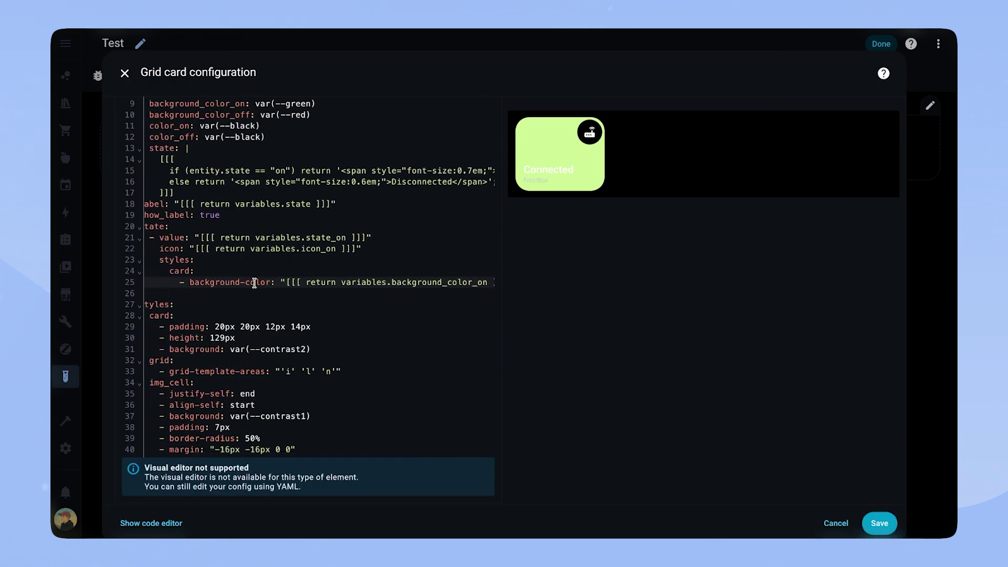
# Add name and label colour rules using variables.color_on below the background-color rule.
pyautogui.click(475, 279)
pyautogui.press('Return')
pyautogui.write('name:')
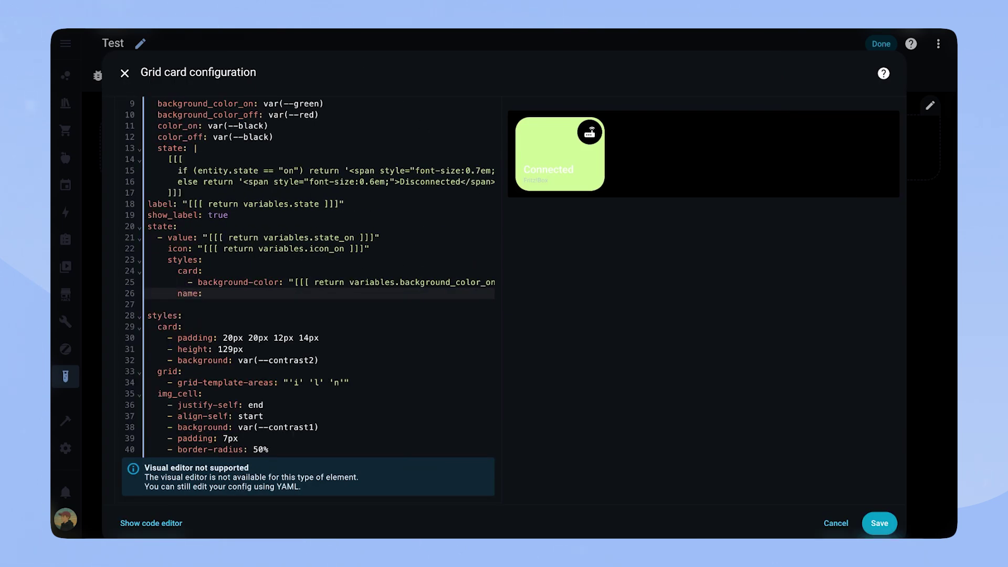
pyautogui.press('Return')
pyautogui.write('- color: "[[[ return variable')
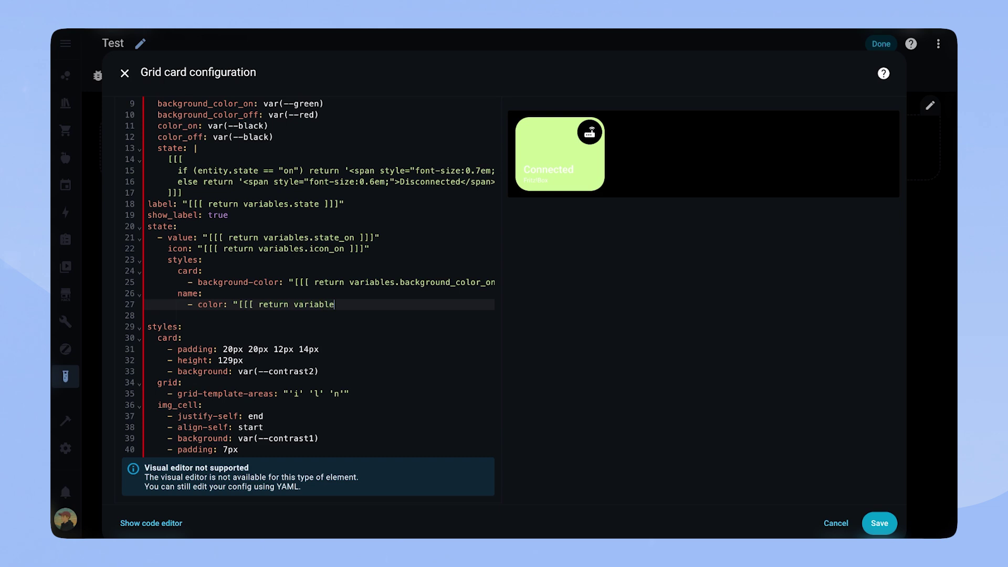
pyautogui.write('s.color_on ]]]')
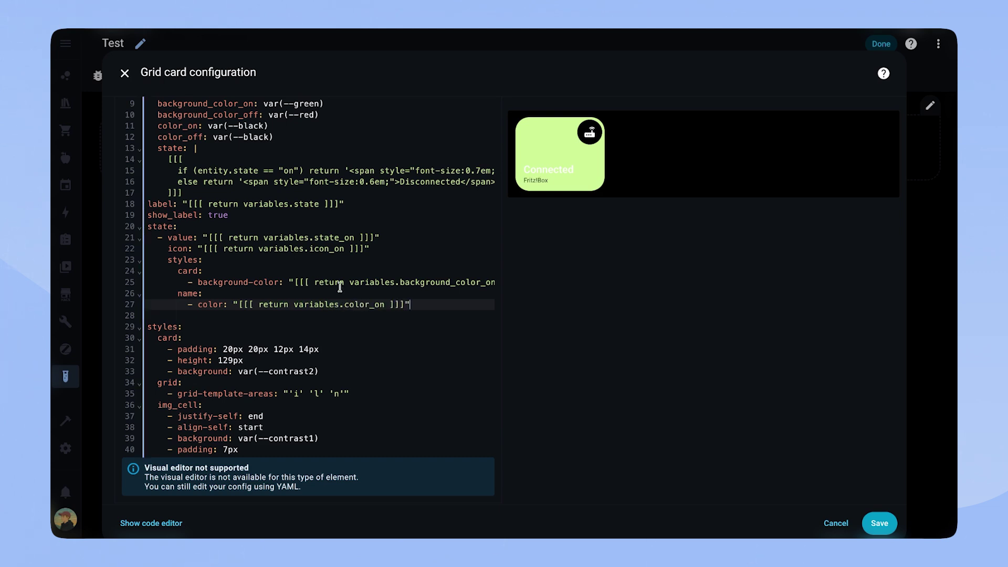
pyautogui.write('"')
pyautogui.press('Return')
pyautogui.write('name:   - color: "[[[ return variables.color_on ]]]"')
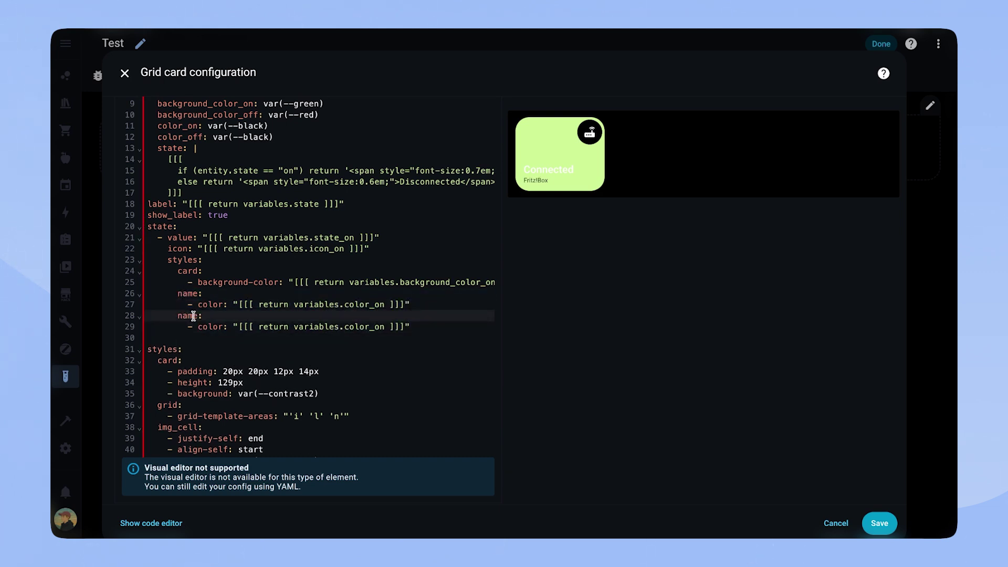
pyautogui.doubleClick(188, 316)
pyautogui.write('label')
# Duplicate the whole on-state block, lines 21–29.
pyautogui.click(409, 326)
pyautogui.moveTo(402, 326); pyautogui.dragTo(123, 238)
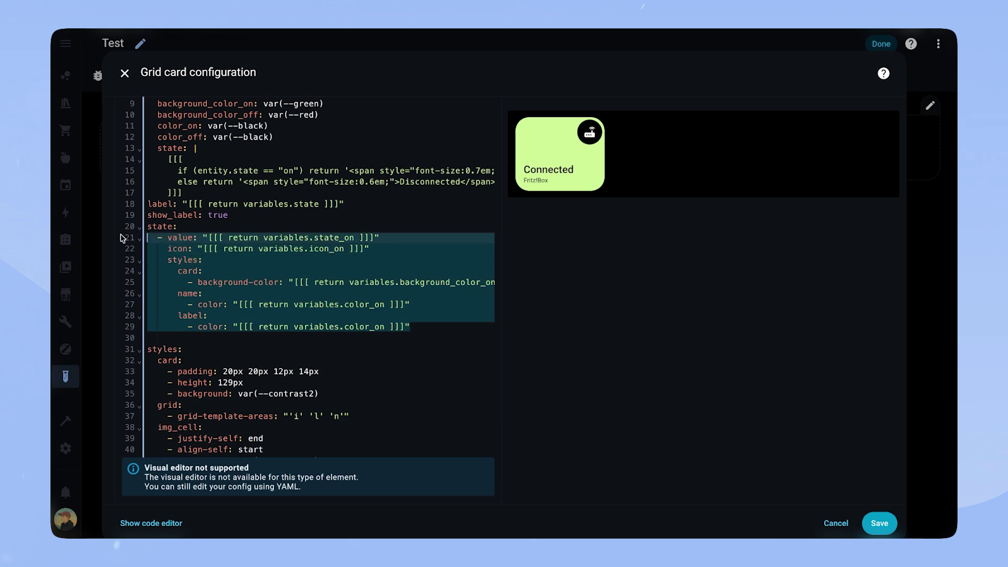
pyautogui.hotkey('ctrl', 'c')
pyautogui.click(189, 337)
pyautogui.hotkey('ctrl', 'v')
# Change the copy to state_off, icon_off, background_color_off and color_off.
pyautogui.click(356, 337)
pyautogui.press('BackSpace')
pyautogui.write('ff')
pyautogui.press('Down')
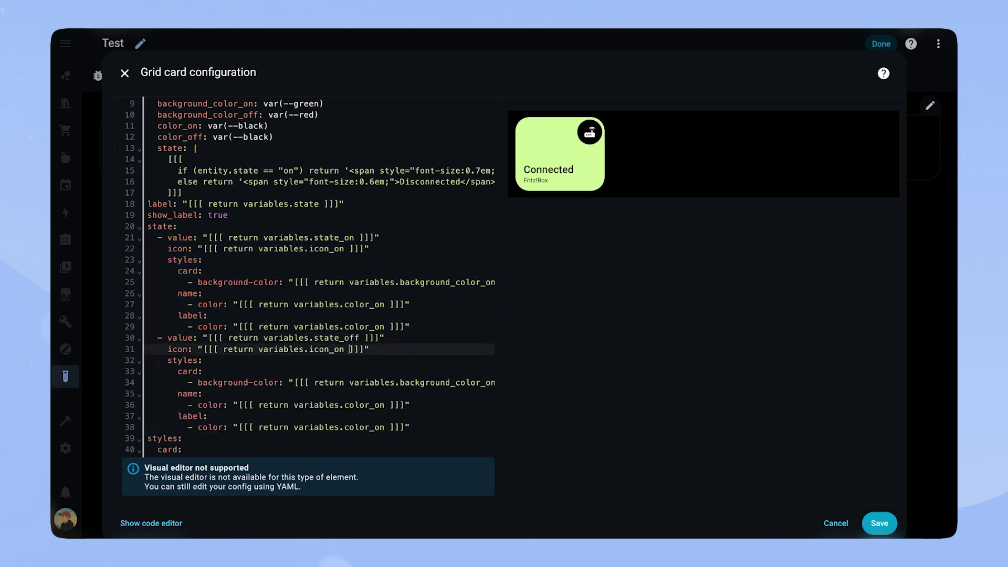
pyautogui.press('Left')
pyautogui.press('Left')
pyautogui.press('Left')
pyautogui.press('BackSpace')
pyautogui.write('ff')
pyautogui.hscroll(2, 454, 363)
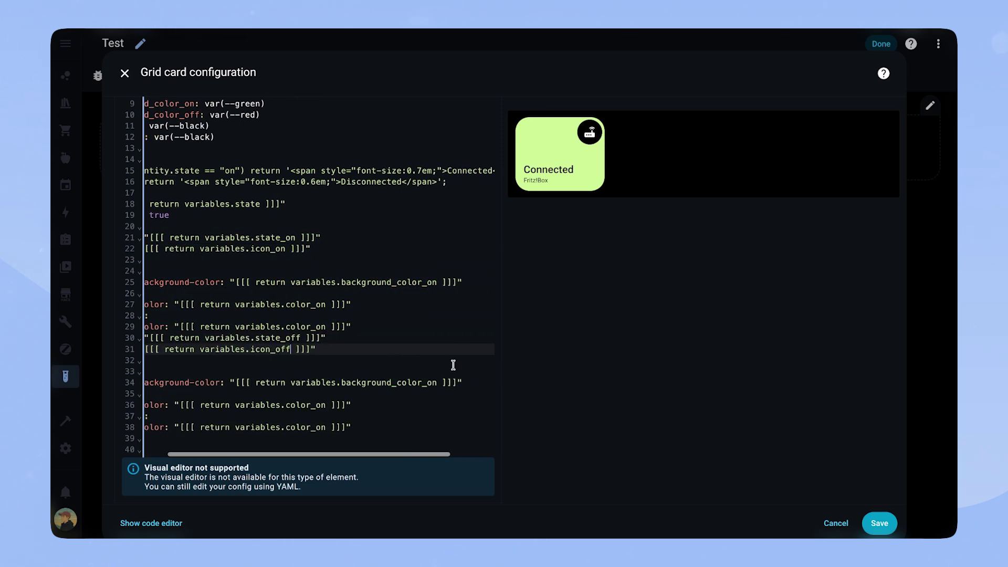
pyautogui.click(440, 382)
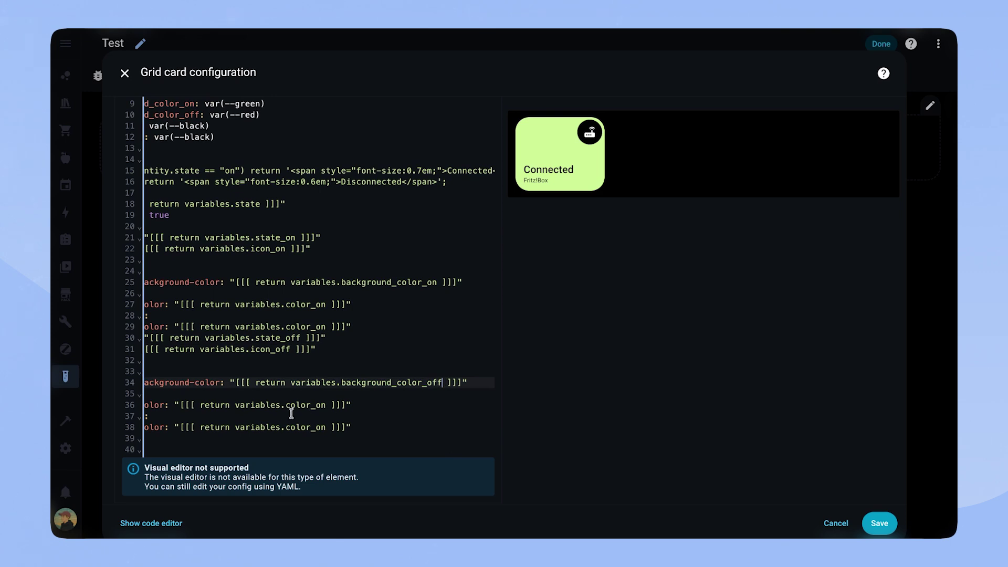
pyautogui.click(324, 404)
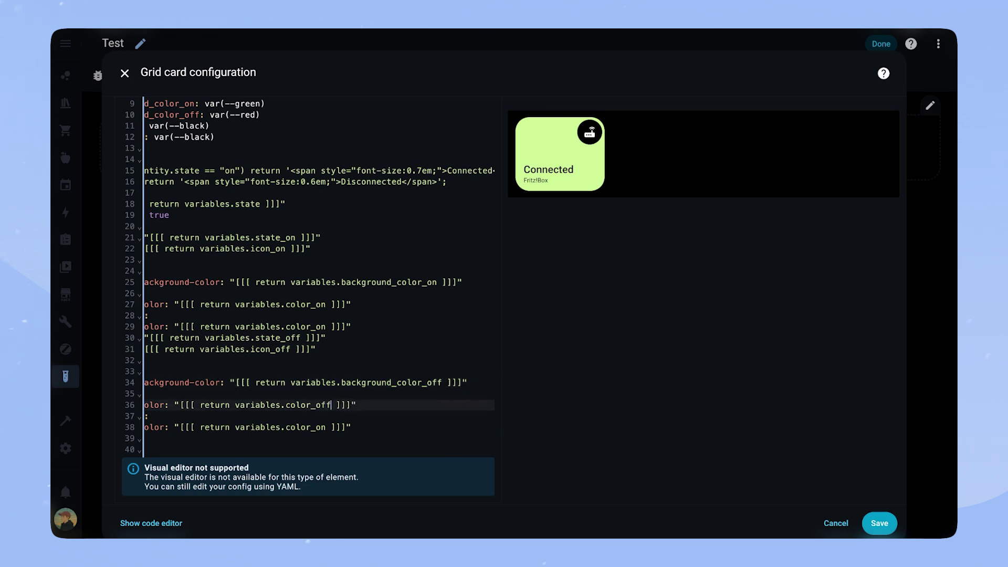
pyautogui.click(326, 427)
pyautogui.press('BackSpace')
pyautogui.press('BackSpace')
pyautogui.write('off')
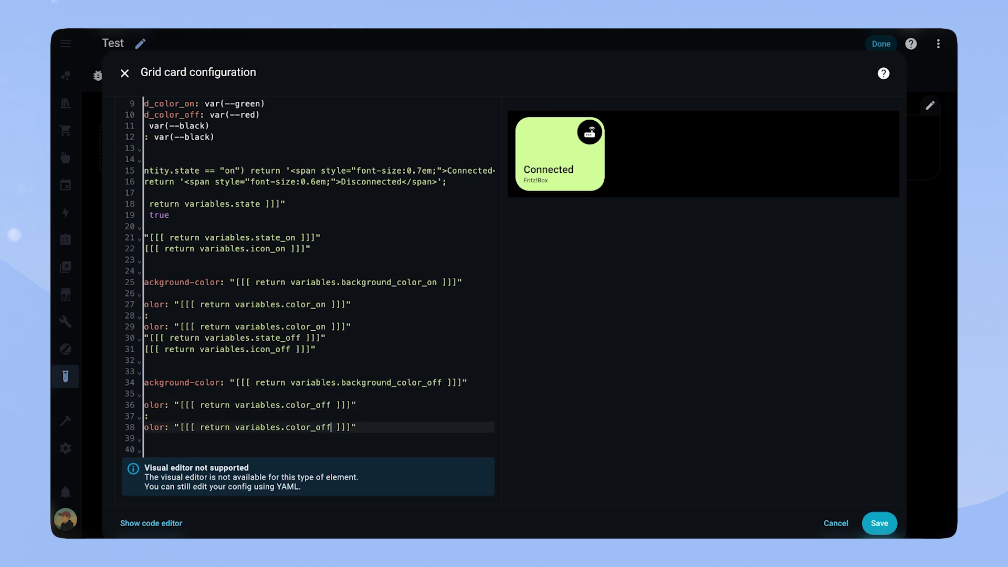
# Test the colour on line 9, changing green to red, then to bluegreen.
pyautogui.hscroll(-2, 277, 268)
pyautogui.scroll(2, 278, 157)
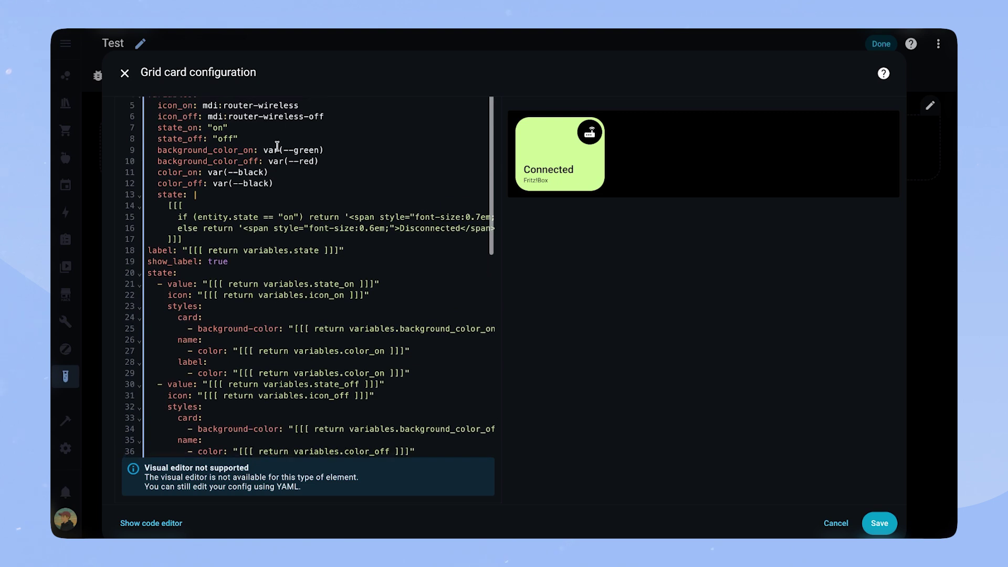
pyautogui.doubleClick(307, 150)
pyautogui.write('red')
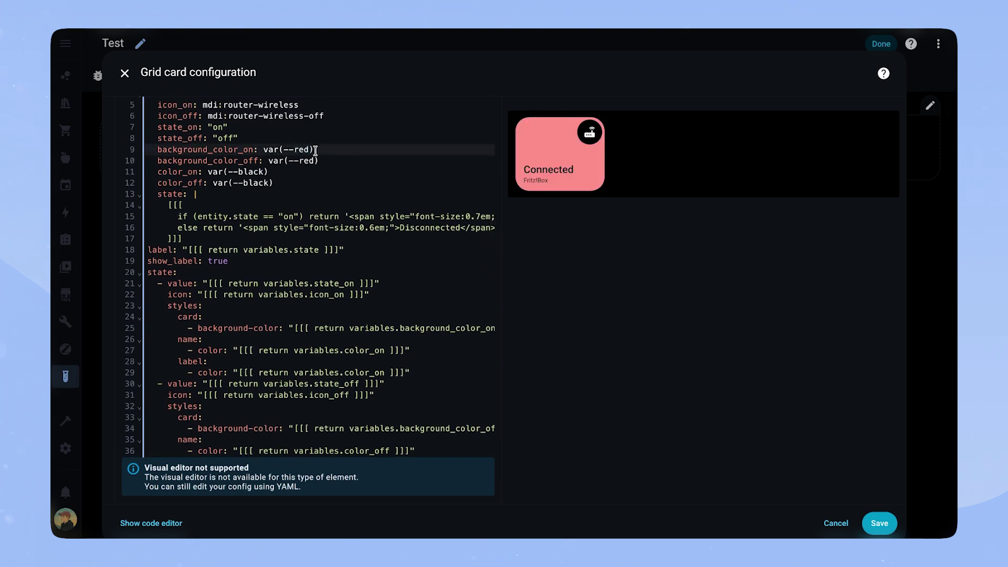
pyautogui.doubleClick(305, 149)
pyautogui.write('blue')
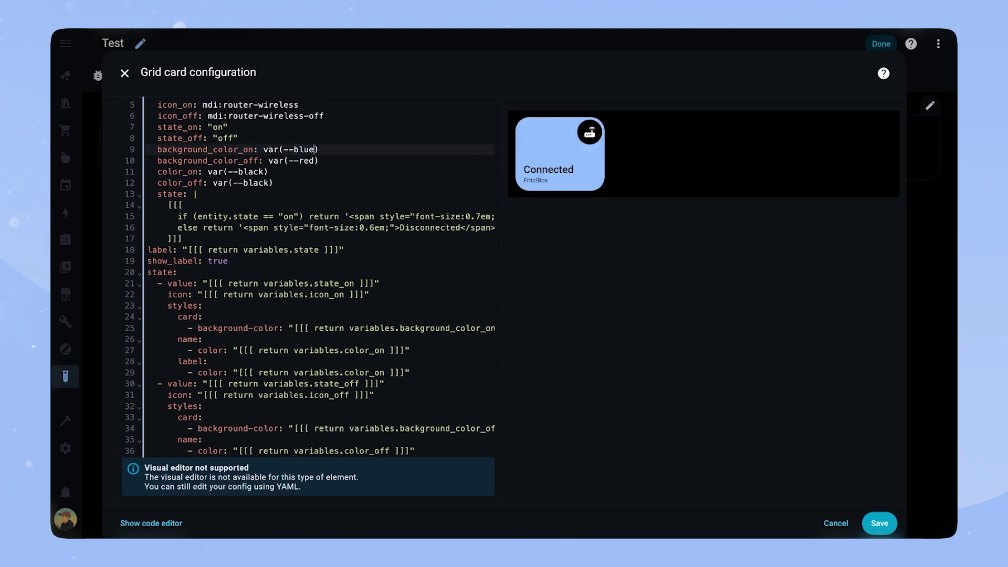
pyautogui.write('g')
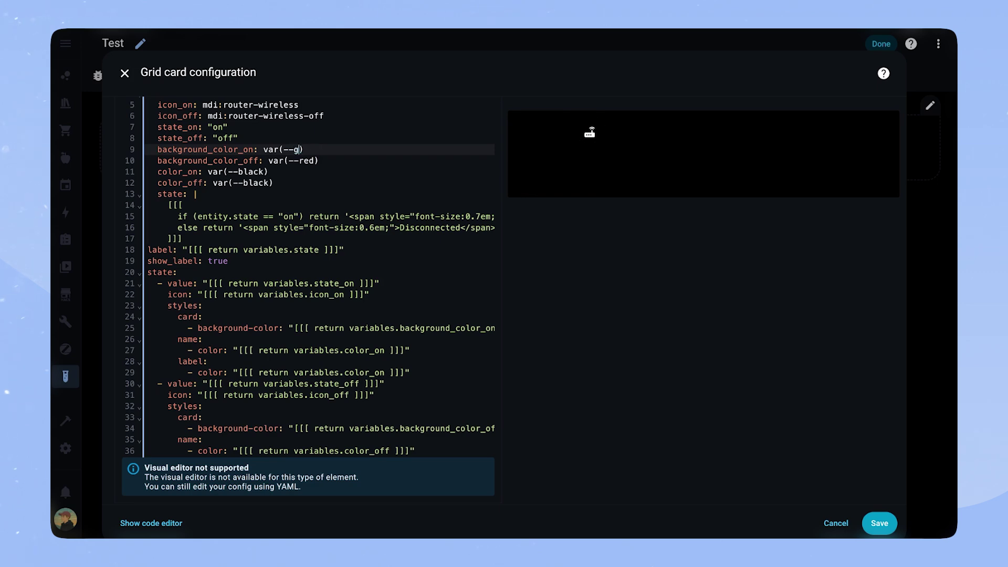
pyautogui.write('reen')
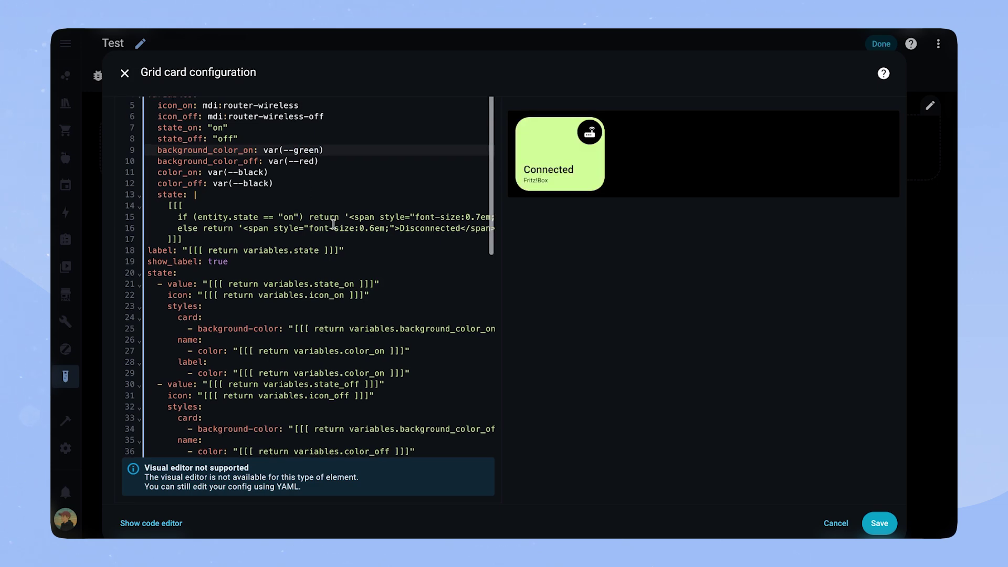
pyautogui.scroll(5, 307, 193)
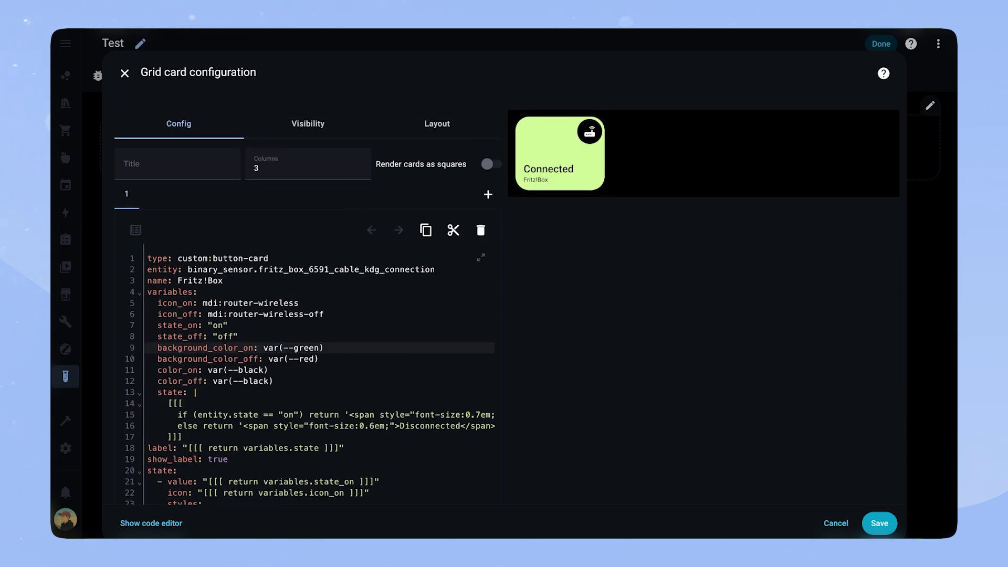
# Add a nested Grid card with 1 column and square rendering turned off.
pyautogui.click(488, 194)
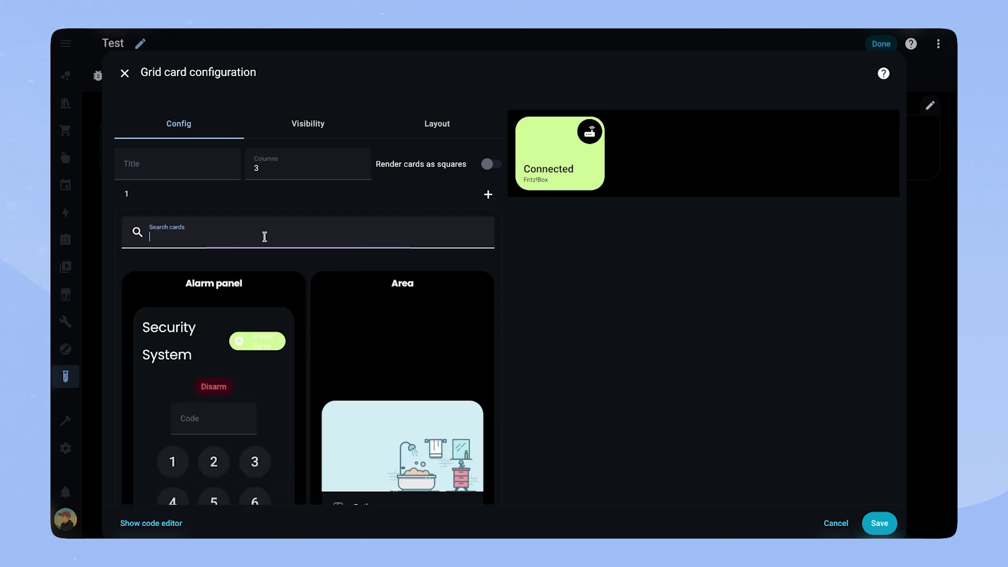
pyautogui.write('grid')
pyautogui.click(204, 279)
pyautogui.click(281, 263)
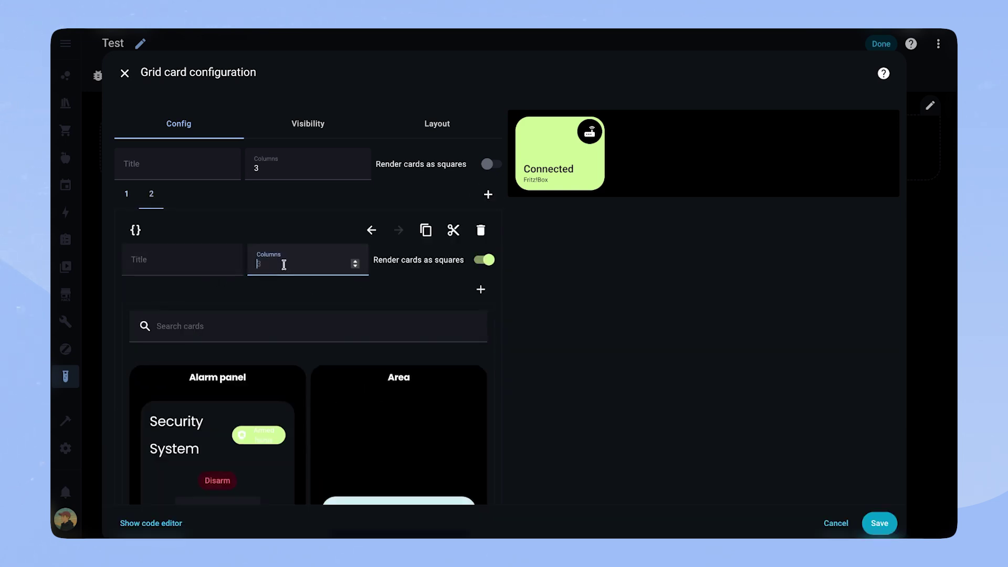
pyautogui.write('1')
pyautogui.click(480, 260)
# Add a Button-Card inside it with entity sensor.tasmota_power_power_curr, removing the default lines.
pyautogui.click(327, 320)
pyautogui.write('button-card')
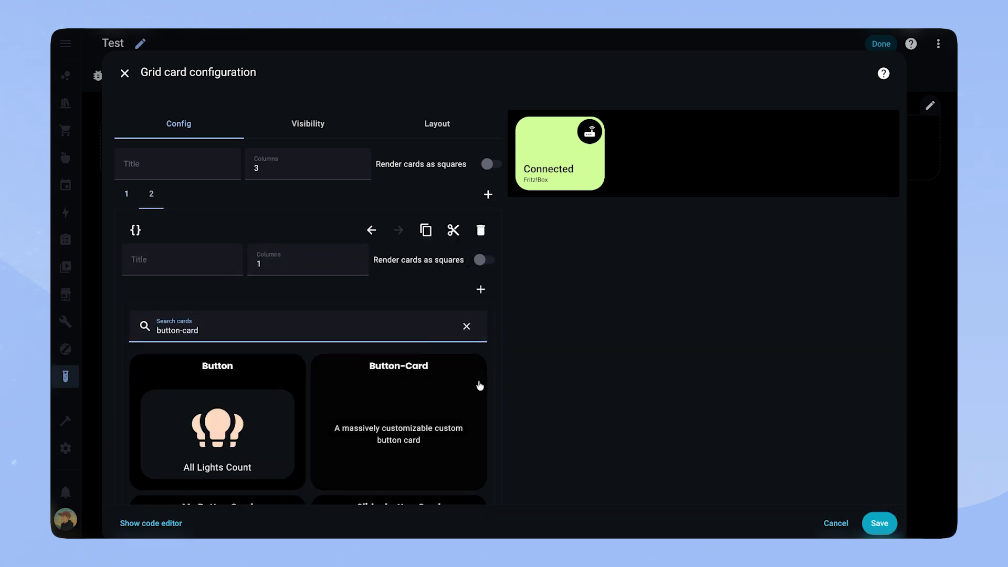
pyautogui.click(480, 386)
pyautogui.moveTo(215, 410); pyautogui.dragTo(108, 376)
pyautogui.press('BackSpace')
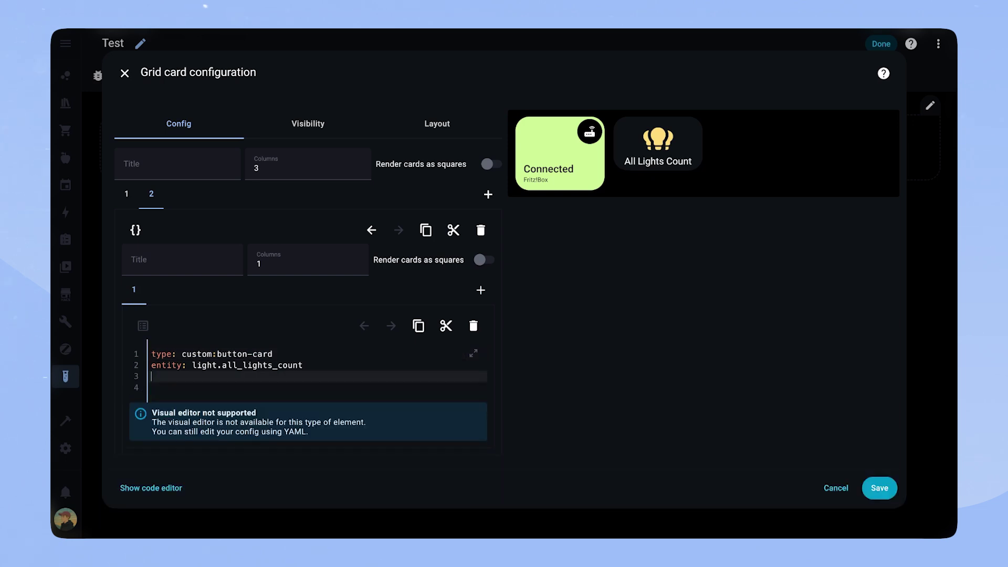
pyautogui.click(347, 363)
pyautogui.write('sensor.tasmota_power_power_curr')
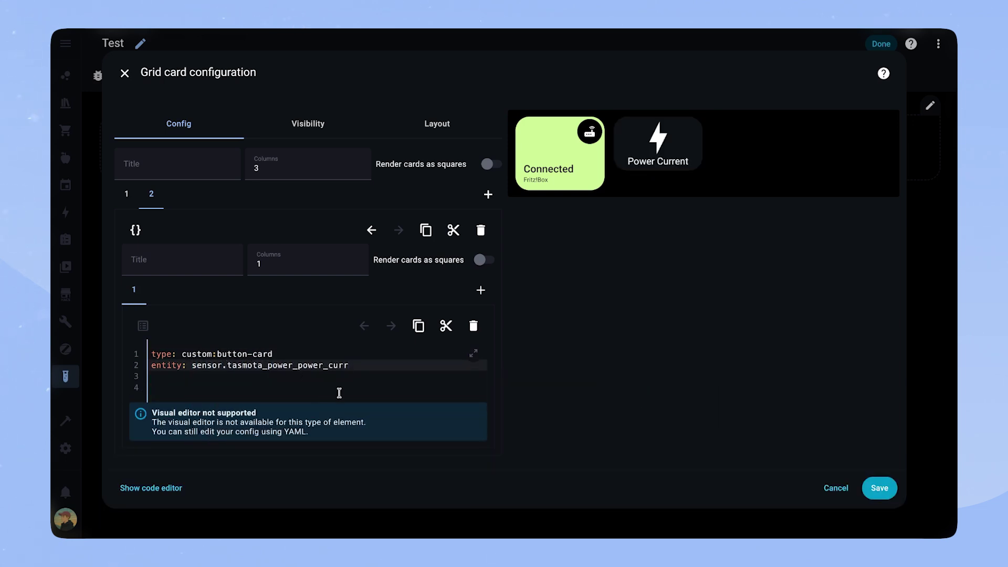
# Begin a variables state script declaring var st; and var uni = ' W';.
pyautogui.press('Return')
pyautogui.write('variables:')
pyautogui.press('Return')
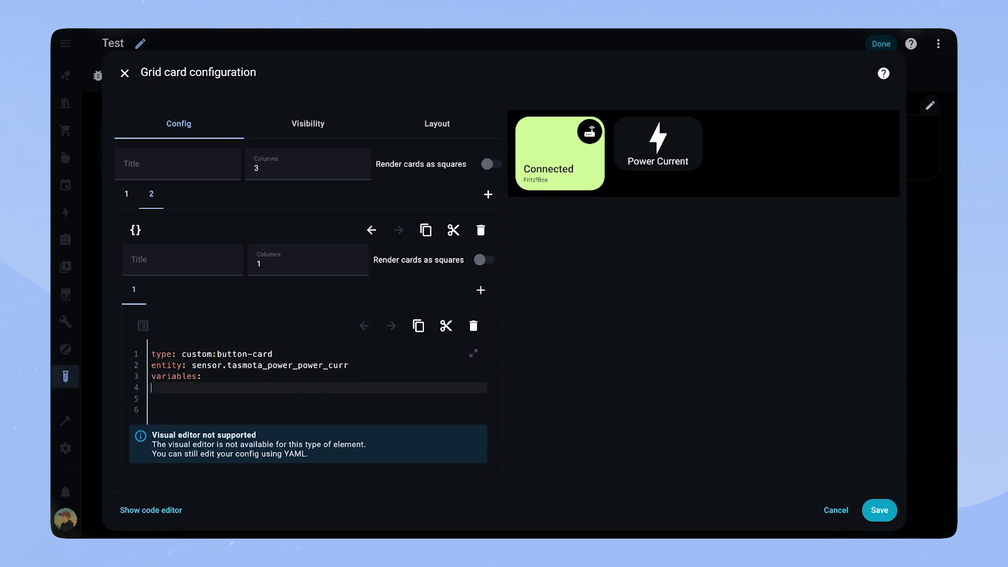
pyautogui.write('state: |')
pyautogui.press('Return')
pyautogui.write('[[[')
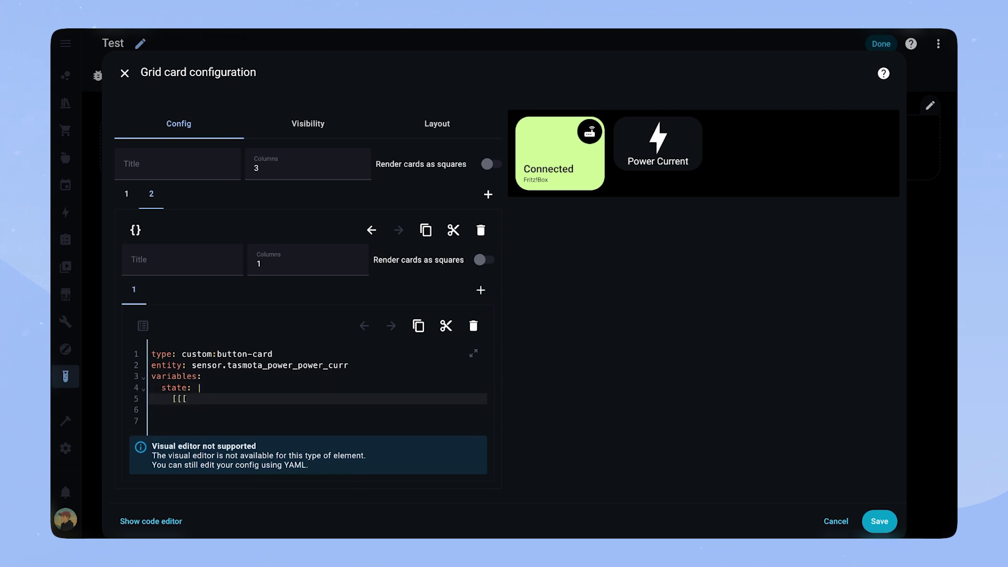
pyautogui.press('Return')
pyautogui.write('var st = states[entity.entity_id].state')
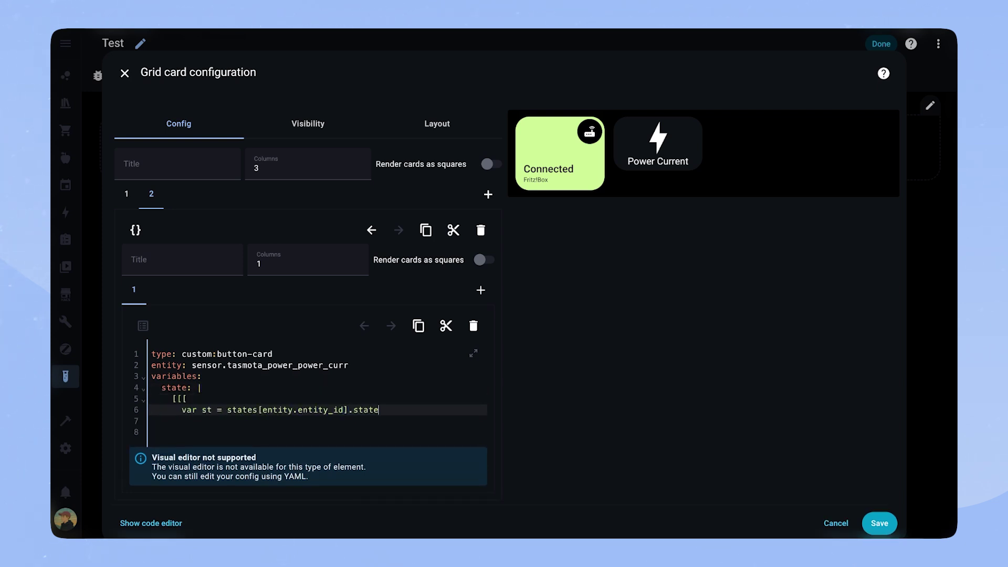
pyautogui.write(';')
pyautogui.press('Return')
pyautogui.write('var uni = ')
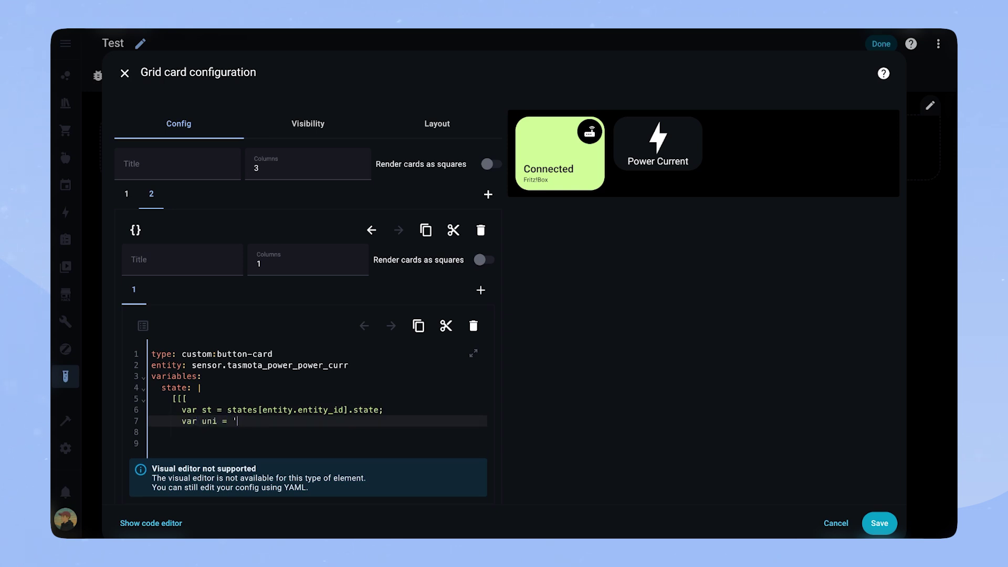
pyautogui.write("' W';")
pyautogui.press('Return')
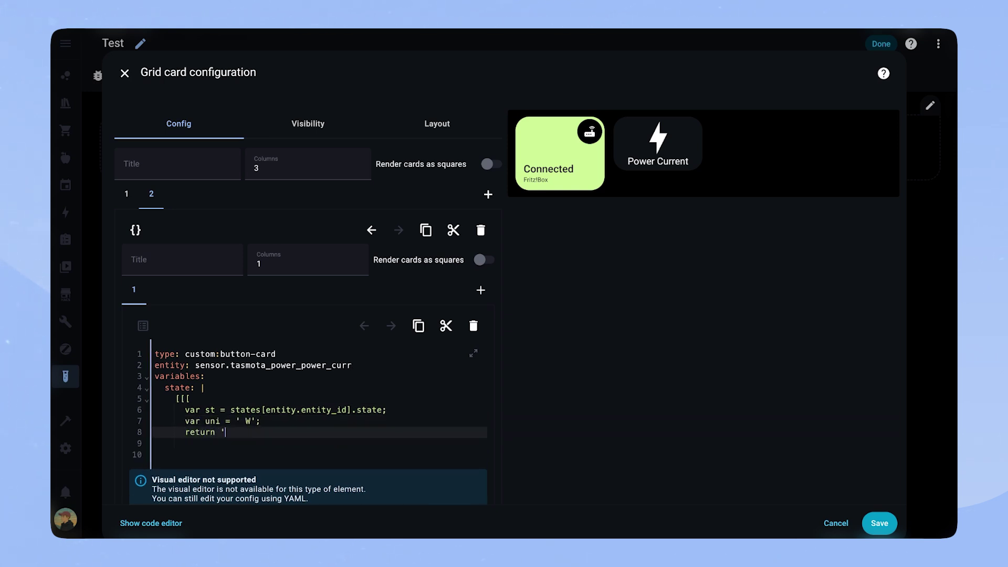
# Return parseFloat(st).toFixed(0) with a 0.5em, 0.7-opacity unit span, in backticks, closed by ]]].
pyautogui.write("return '")
pyautogui.press('Return')
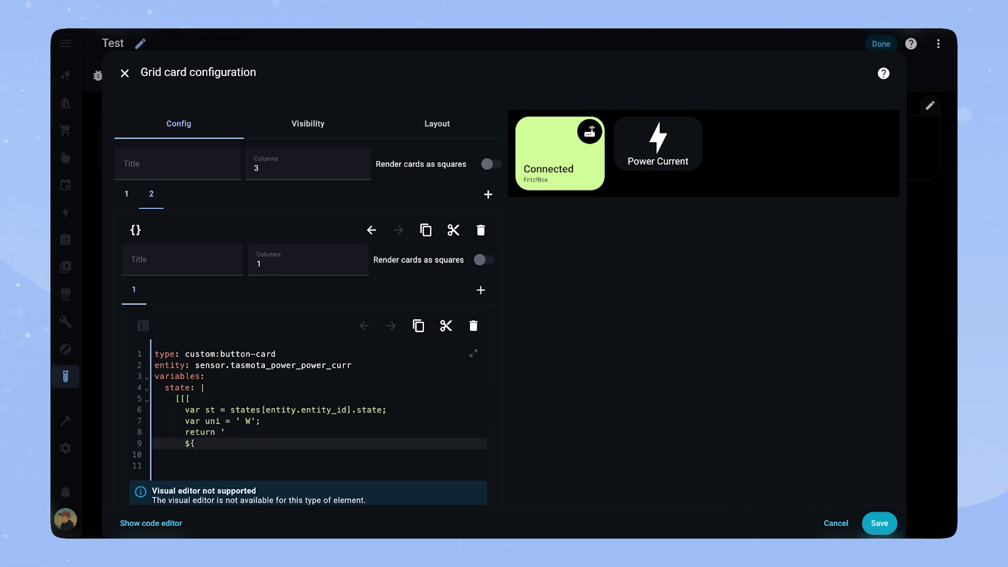
pyautogui.write('${parseFloat(st).to')
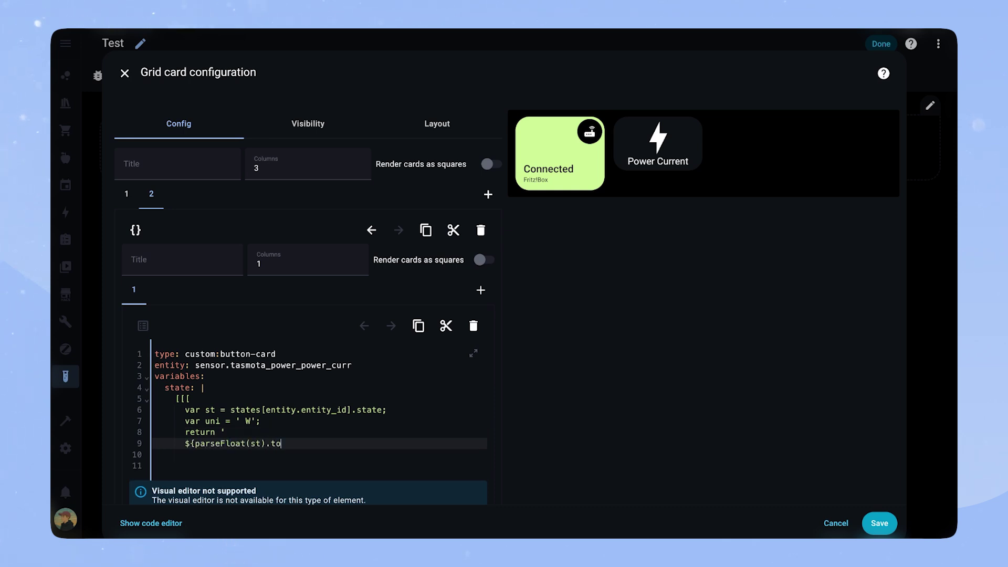
pyautogui.write('Fixed(0)')
pyautogui.write('}<span s')
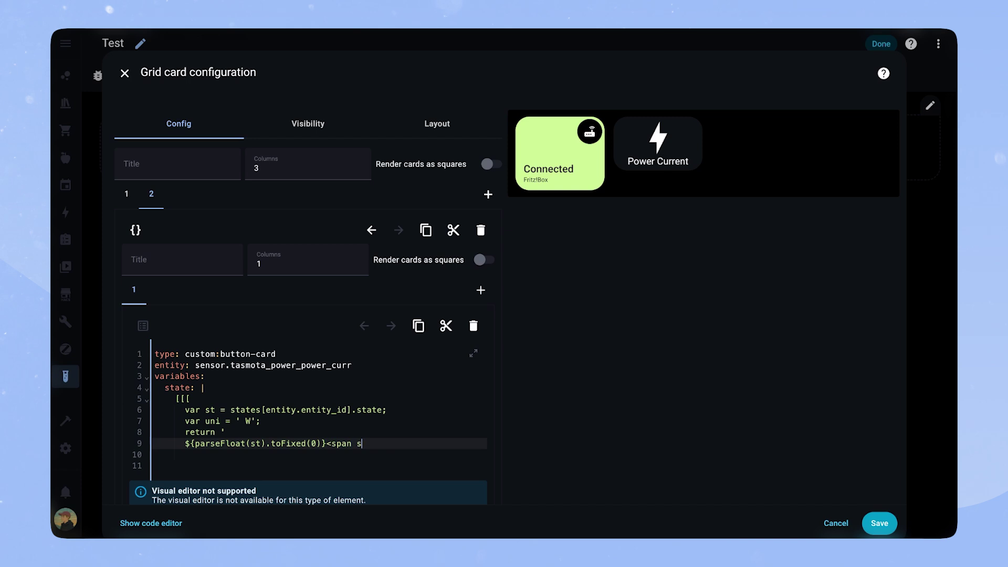
pyautogui.write('tyle="font-size:0.5')
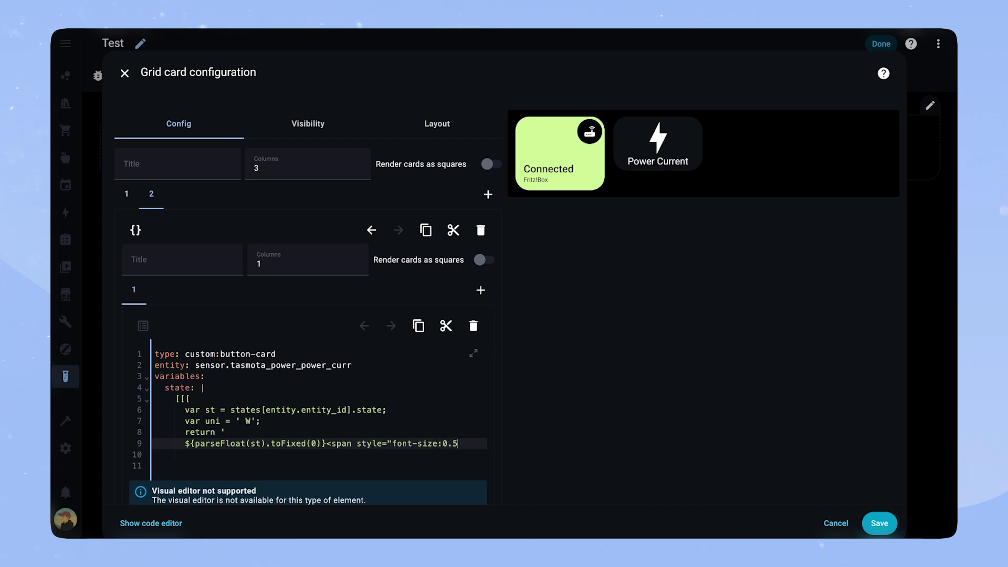
pyautogui.write('em;opacity:0.7')
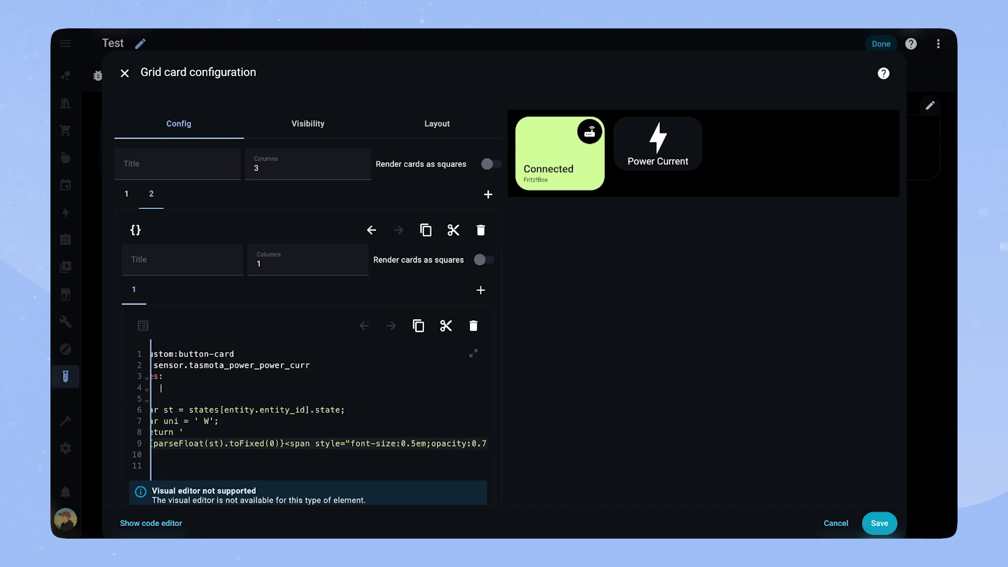
pyautogui.write('">$')
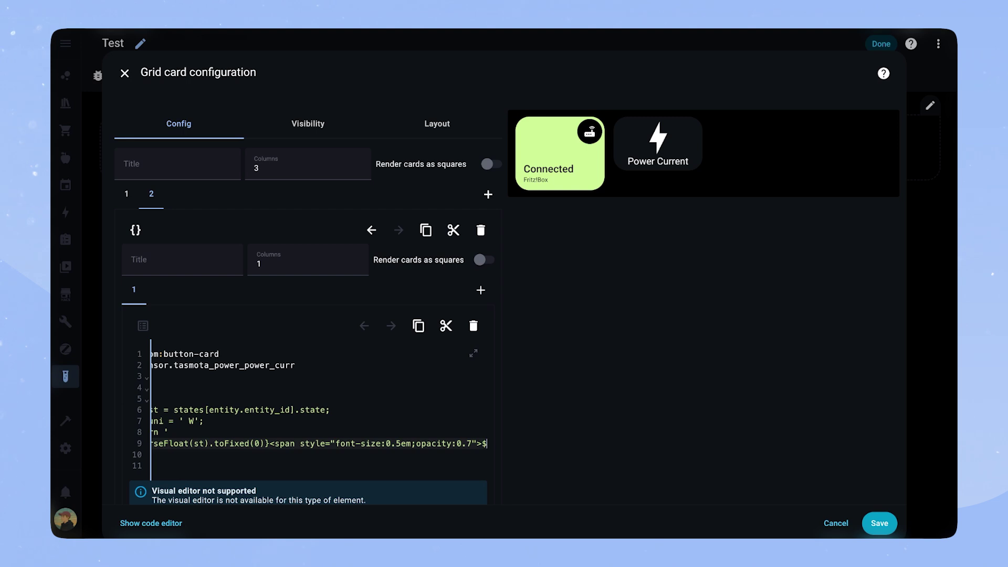
pyautogui.write('{uni}')
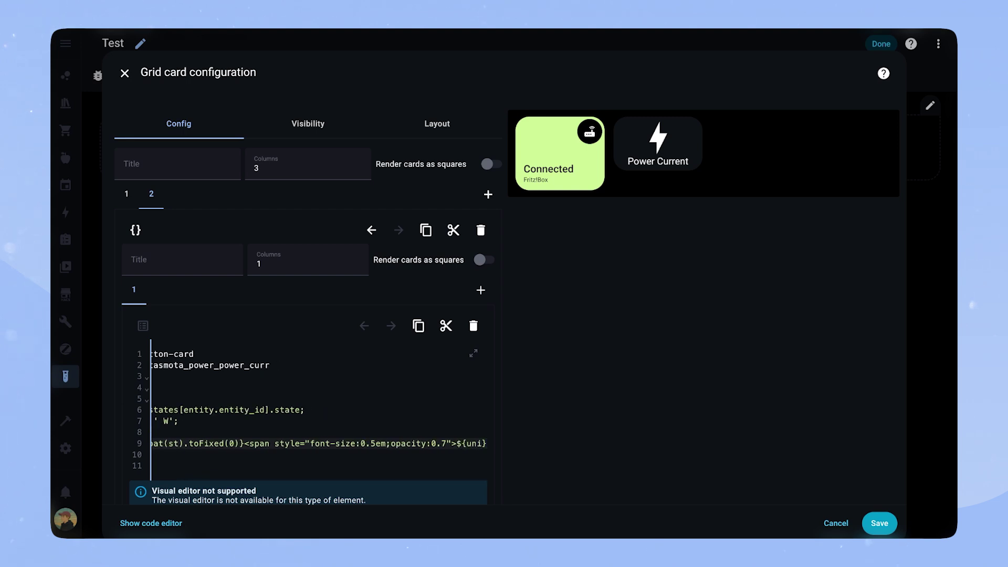
pyautogui.write('</span>"')
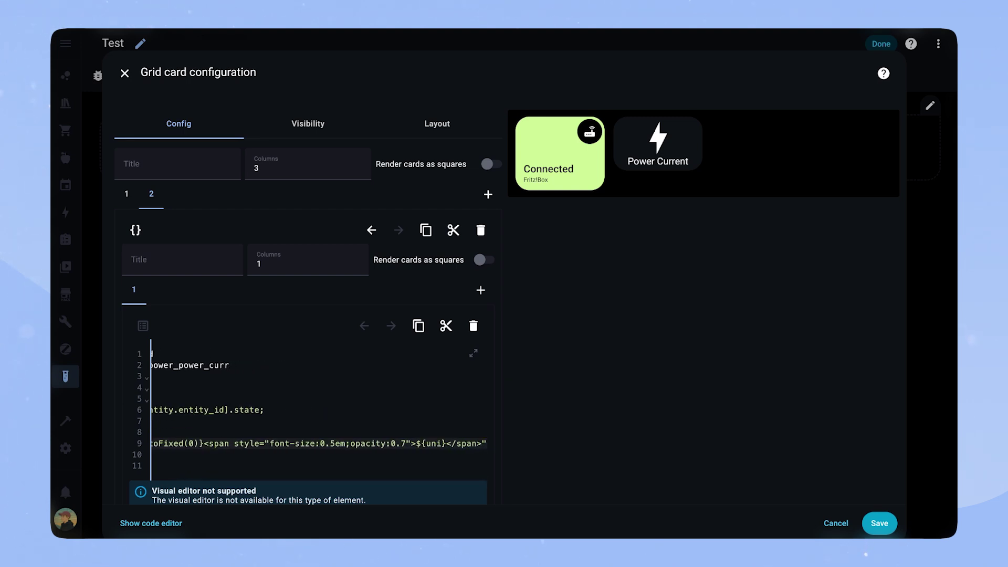
pyautogui.write("';")
pyautogui.press('Return')
pyautogui.write(']]]')
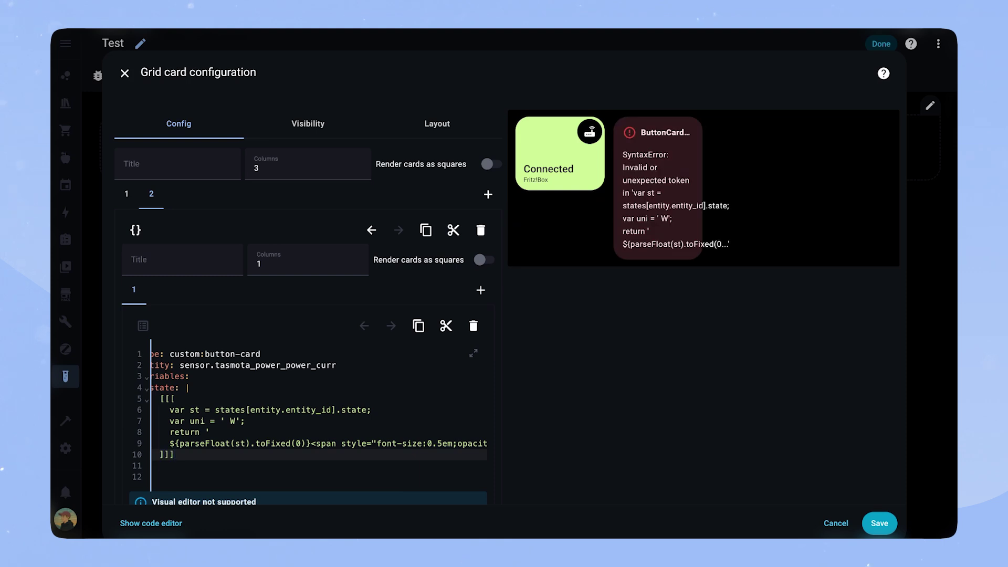
pyautogui.click(169, 442)
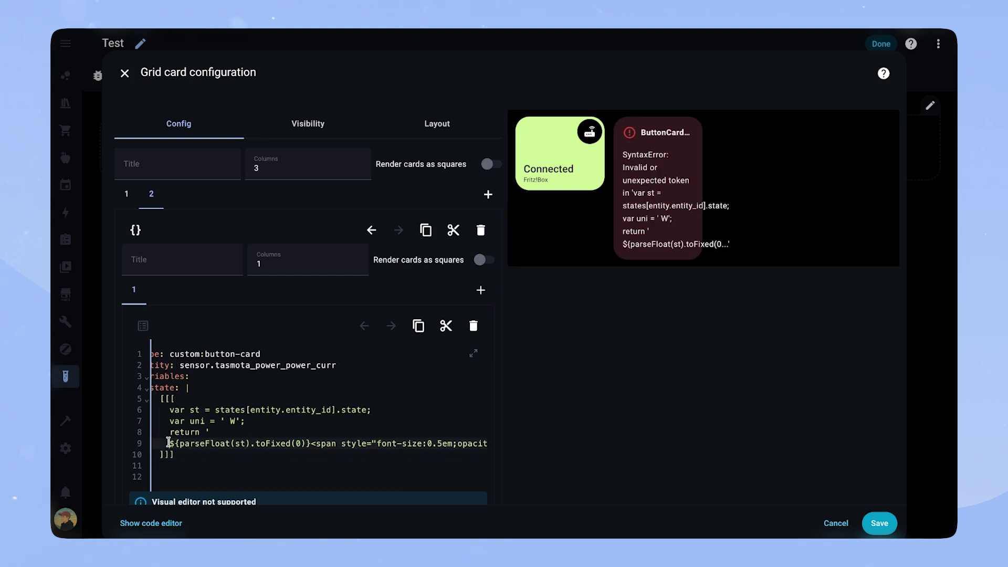
pyautogui.press('BackSpace')
pyautogui.press('BackSpace')
pyautogui.press('BackSpace')
pyautogui.press('BackSpace')
pyautogui.press('BackSpace')
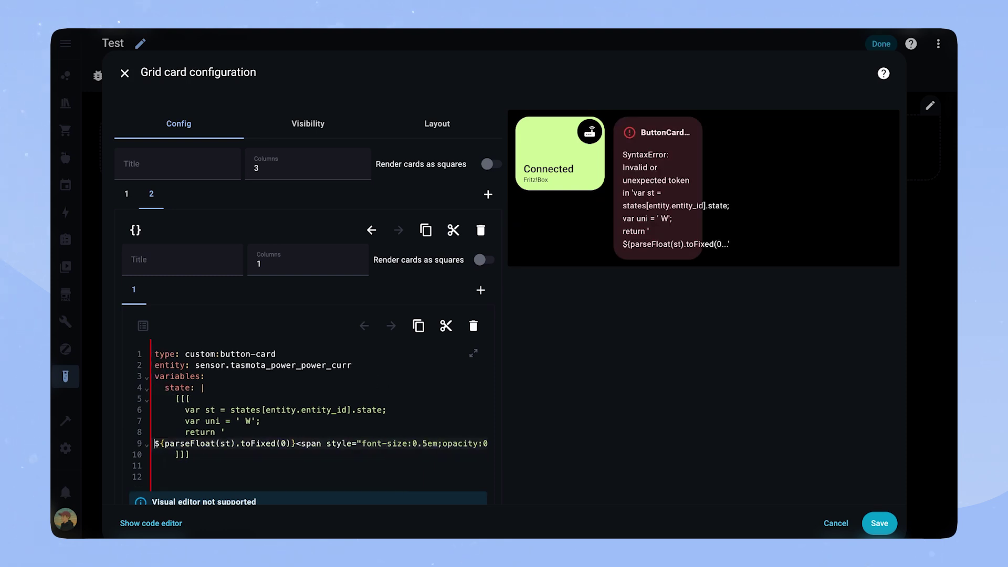
pyautogui.write('`')
pyautogui.press('End')
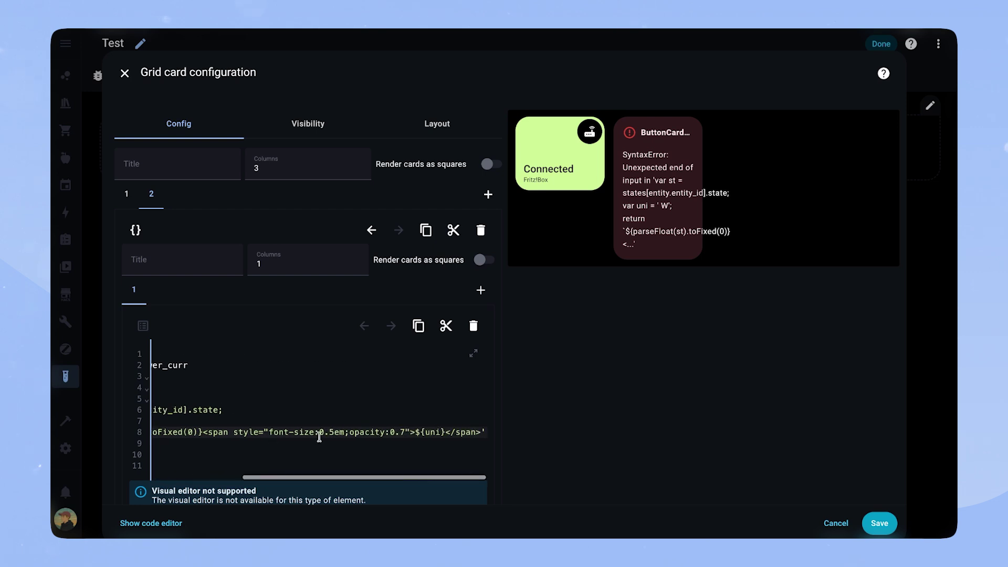
pyautogui.write('`${parseFloat(st).t')
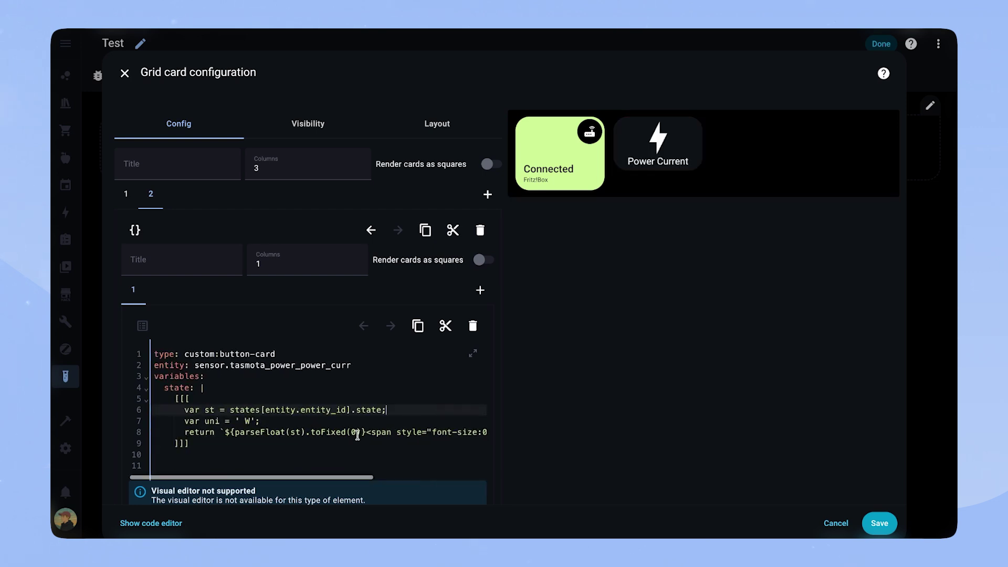
pyautogui.click(262, 454)
# Set show_label: true, show_icon: false, and label to return variables.state.
pyautogui.write('show_label: true')
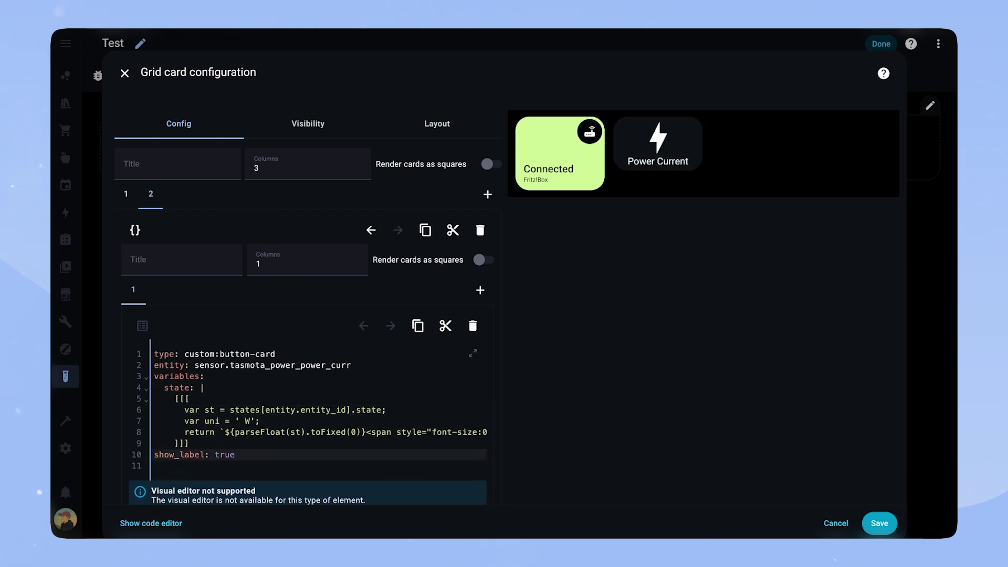
pyautogui.press('Return')
pyautogui.write('show_icon: false')
pyautogui.press('Return')
pyautogui.write('label: "')
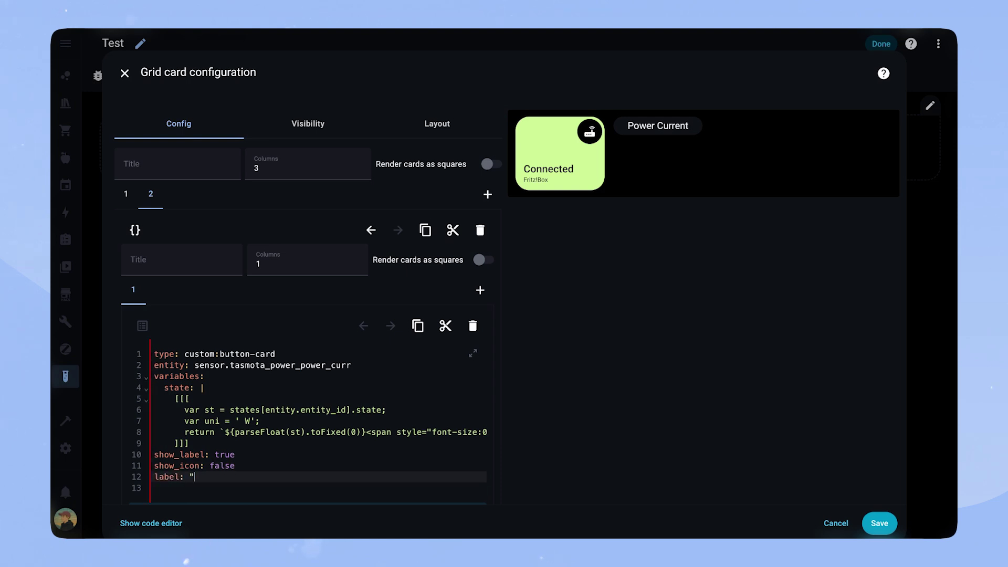
pyautogui.write('[[[ return variables.state ]]]')
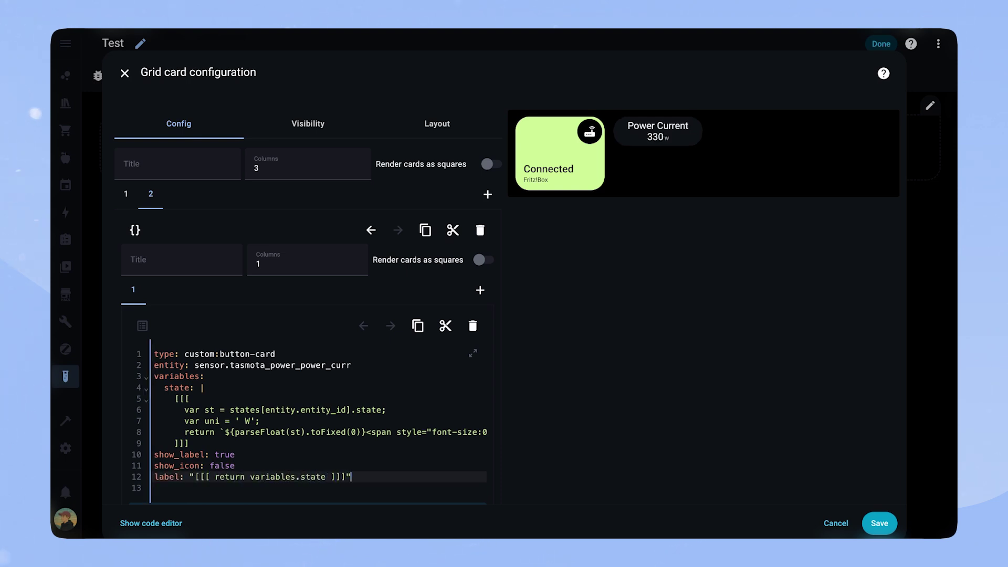
pyautogui.write('"')
# Add grid styles with template areas 'l' 'n' and a single 1fr column.
pyautogui.press('Return')
pyautogui.write('styles:')
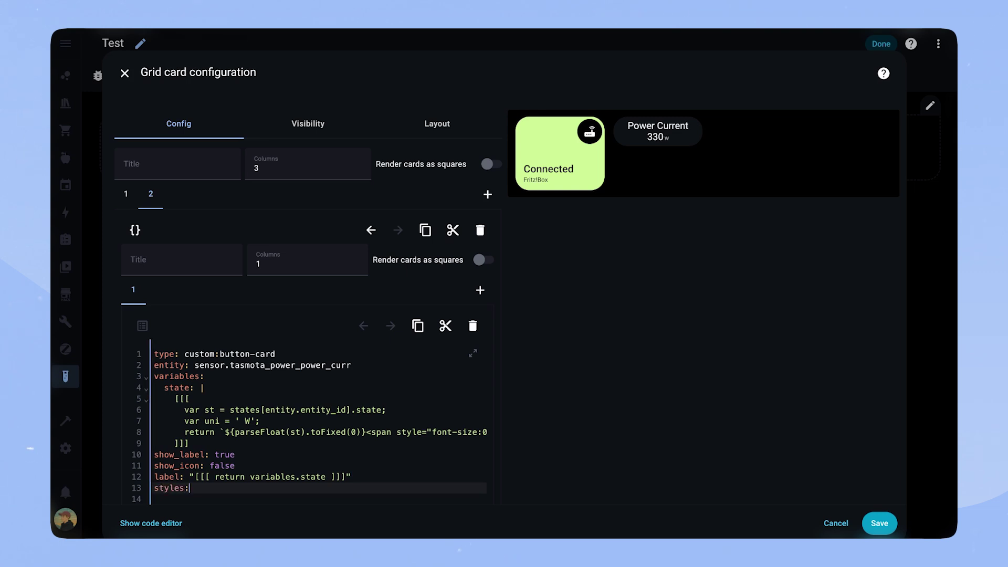
pyautogui.press('Return')
pyautogui.write('grid:')
pyautogui.press('Return')
pyautogui.write('- grid-temp')
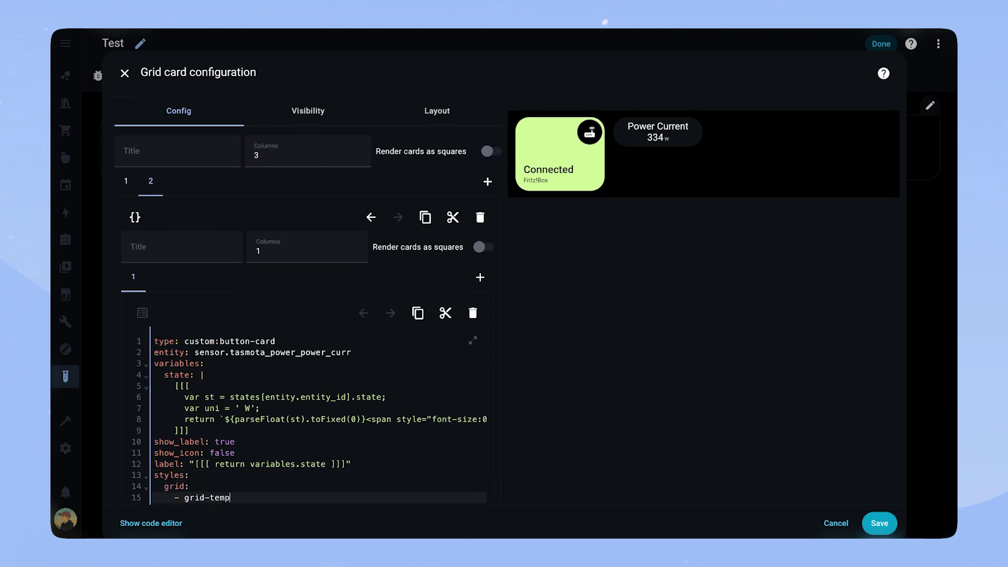
pyautogui.write('late-areas: "\'l')
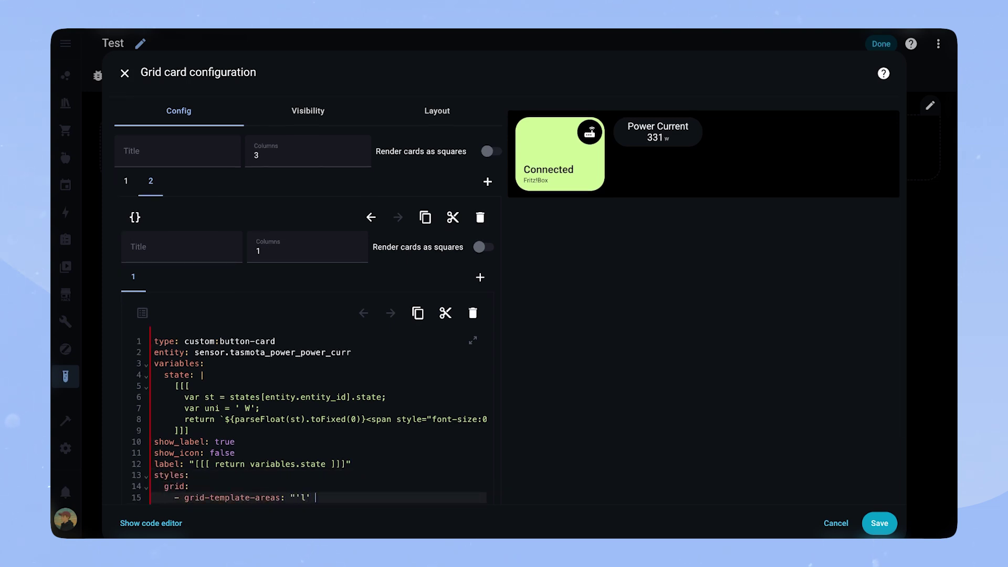
pyautogui.write('\' \'n\'"')
pyautogui.press('Return')
pyautogui.write('- grid-')
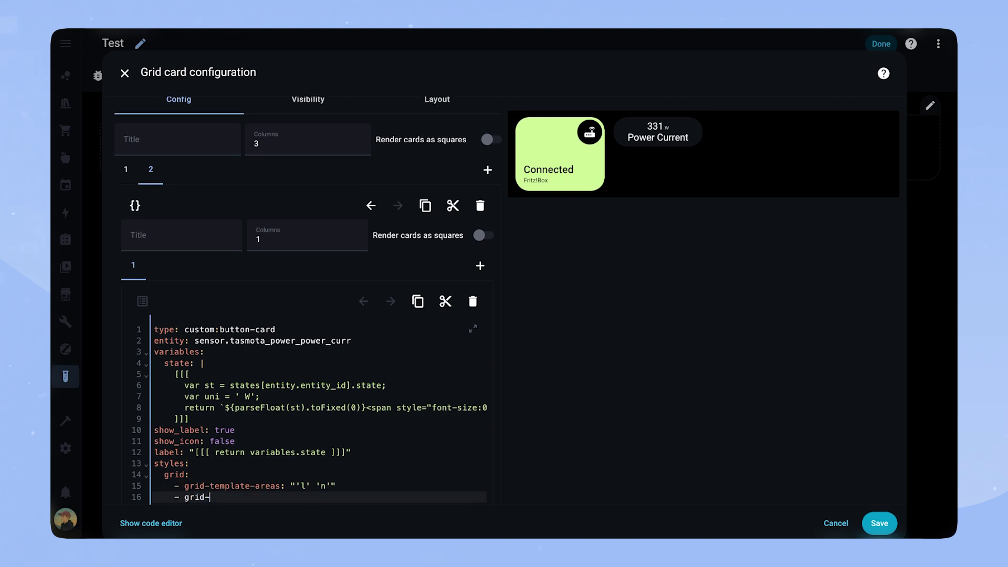
pyautogui.write('templates-columns: 1fr')
# Style the card with 56px height, 24px border radius and 4px 20px 4px 17px padding.
pyautogui.press('Return')
pyautogui.write('card:')
pyautogui.press('Return')
pyautogui.write('- height: 56px')
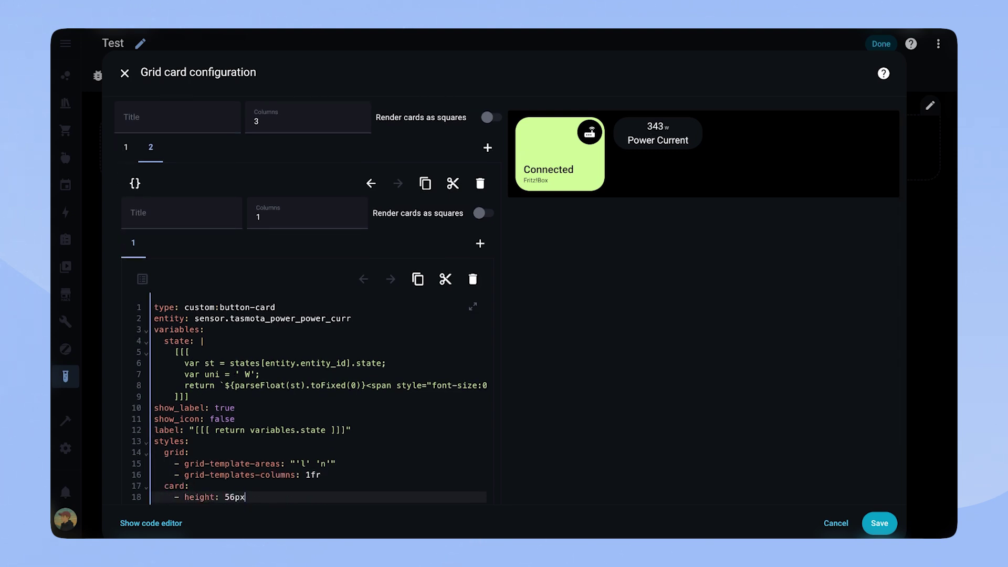
pyautogui.press('Return')
pyautogui.write('- border-radius: 24px')
pyautogui.press('Return')
pyautogui.write('- padding: 4px')
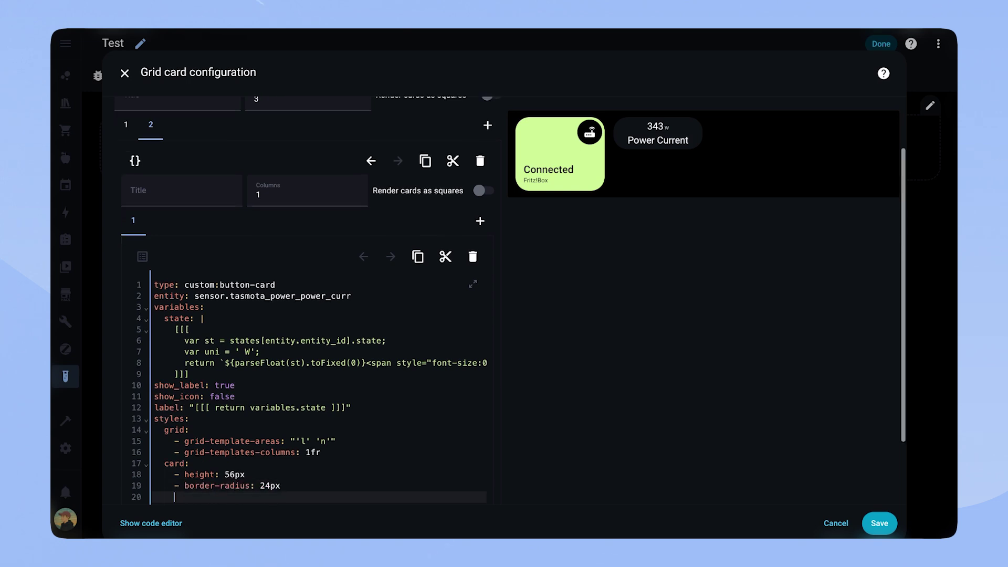
pyautogui.write(' 20px 4px 17px')
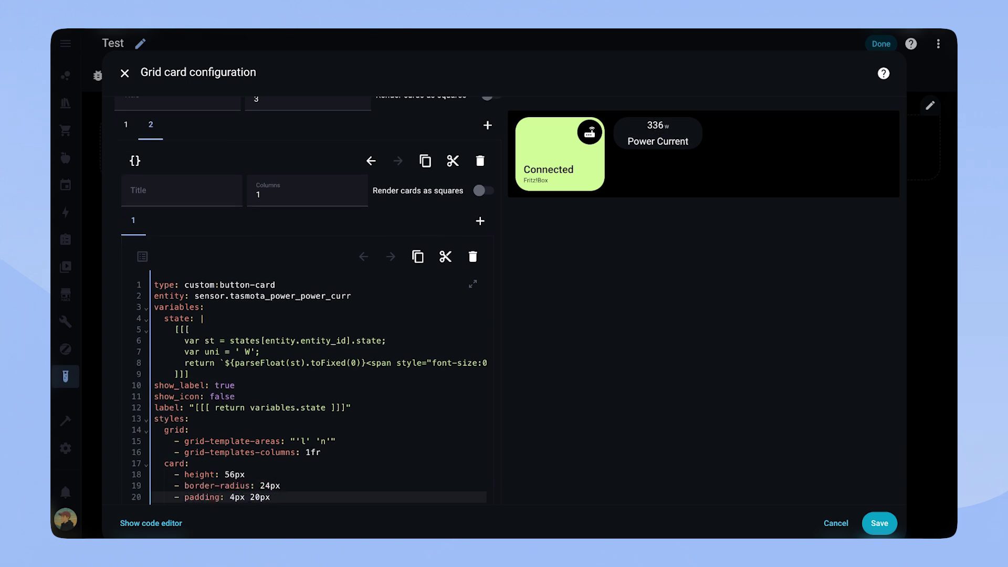
pyautogui.press('Return')
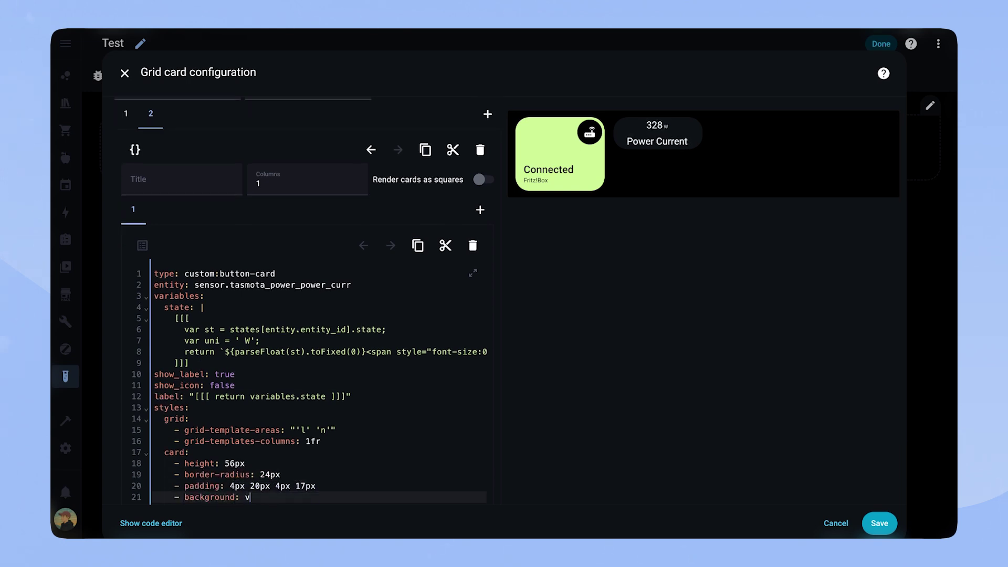
pyautogui.press('Return')
# Style the label start-aligned, 18px, weight 500, contrast20, with padding-top changed from 4 to 10.
pyautogui.write('label:')
pyautogui.press('Return')
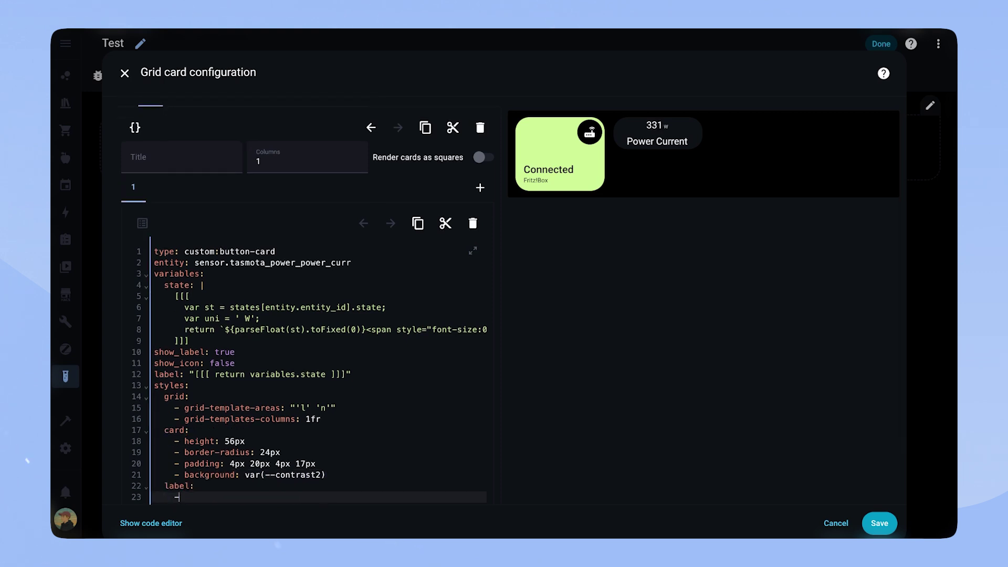
pyautogui.write('- justify-self: start')
pyautogui.press('Return')
pyautogui.write('- font-')
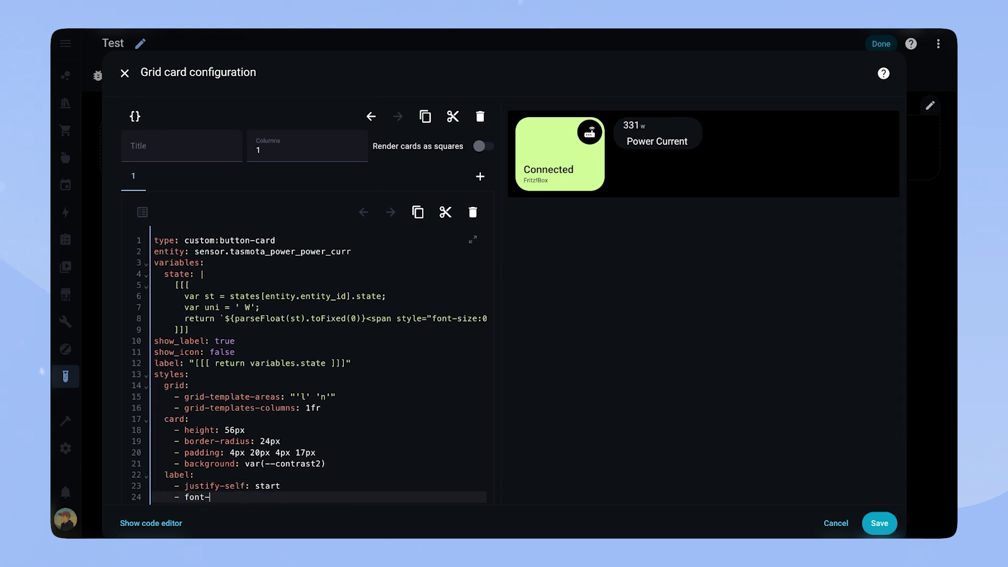
pyautogui.write('size: 18px')
pyautogui.press('Return')
pyautogui.write('- padding-top: 4px')
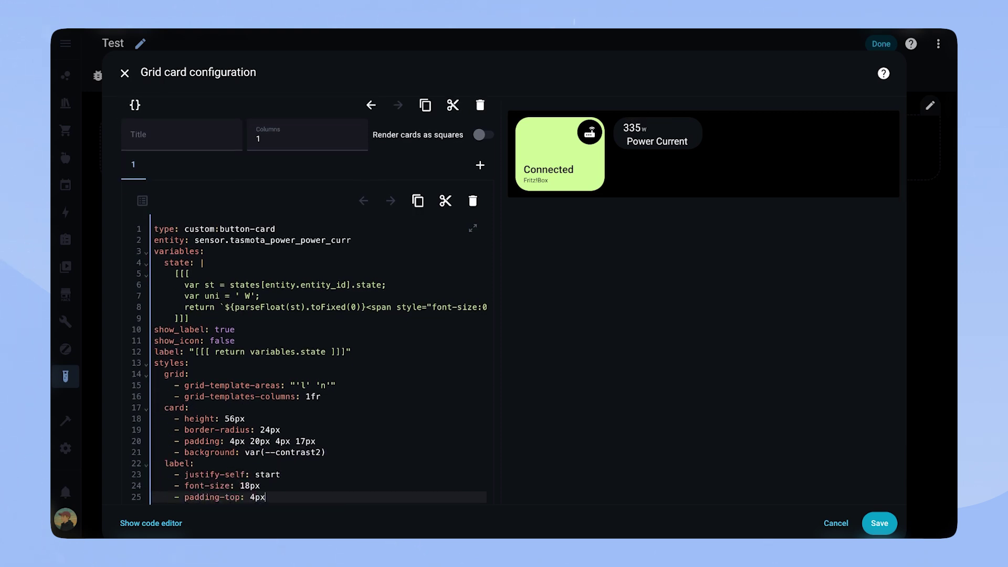
pyautogui.press('Return')
pyautogui.write('- font-weight: 500')
pyautogui.press('Return')
pyautogui.write('- color: var(')
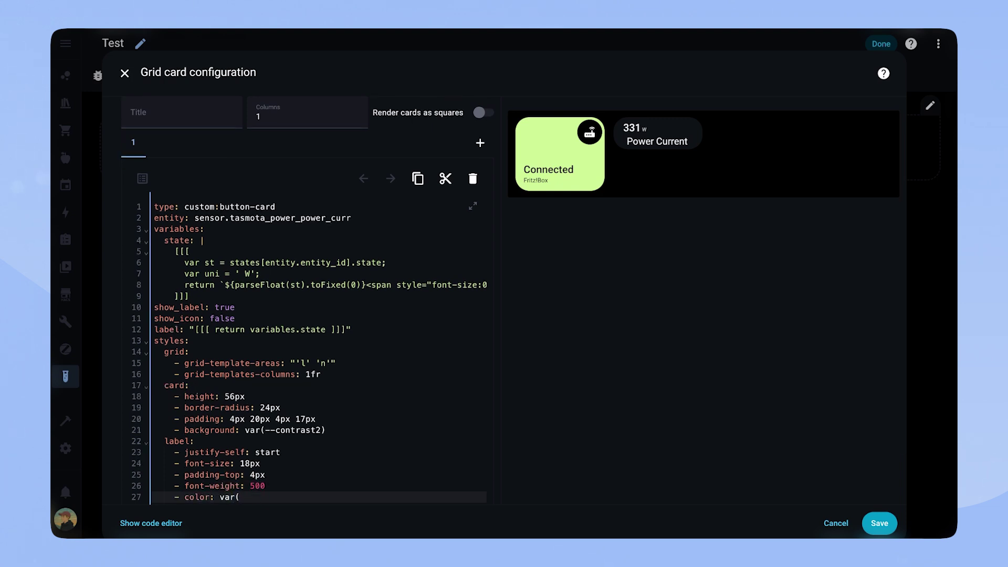
pyautogui.write('--contrast20)')
pyautogui.click(256, 475)
pyautogui.press('BackSpace')
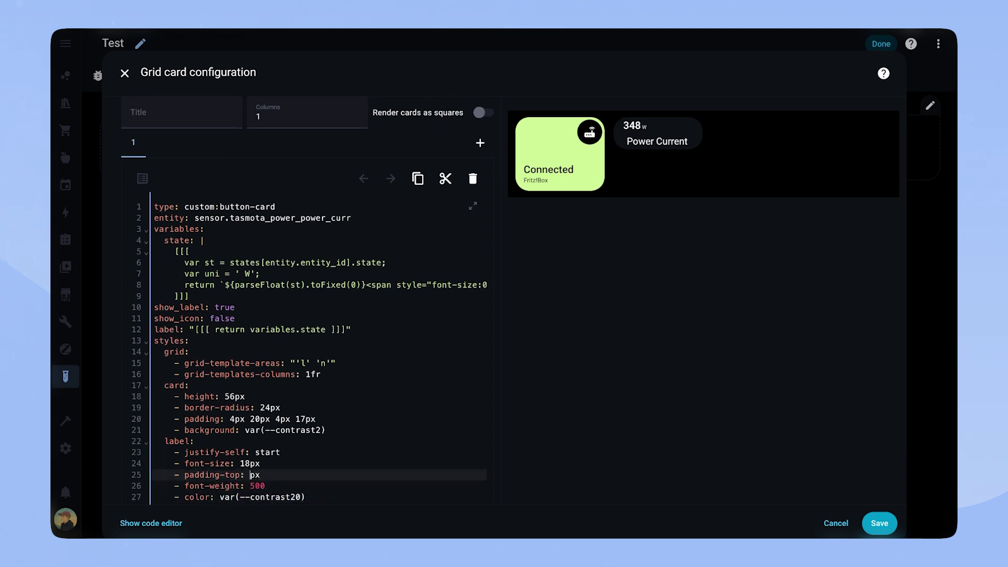
pyautogui.write('10')
pyautogui.click(257, 497)
# Add name styles: justify-self start, 11px font, var(--contrast15) colour, 7px bottom padding.
pyautogui.press('End')
pyautogui.press('Return')
pyautogui.press('BackSpace')
pyautogui.write('name:')
pyautogui.press('Return')
pyautogui.write('- justify')
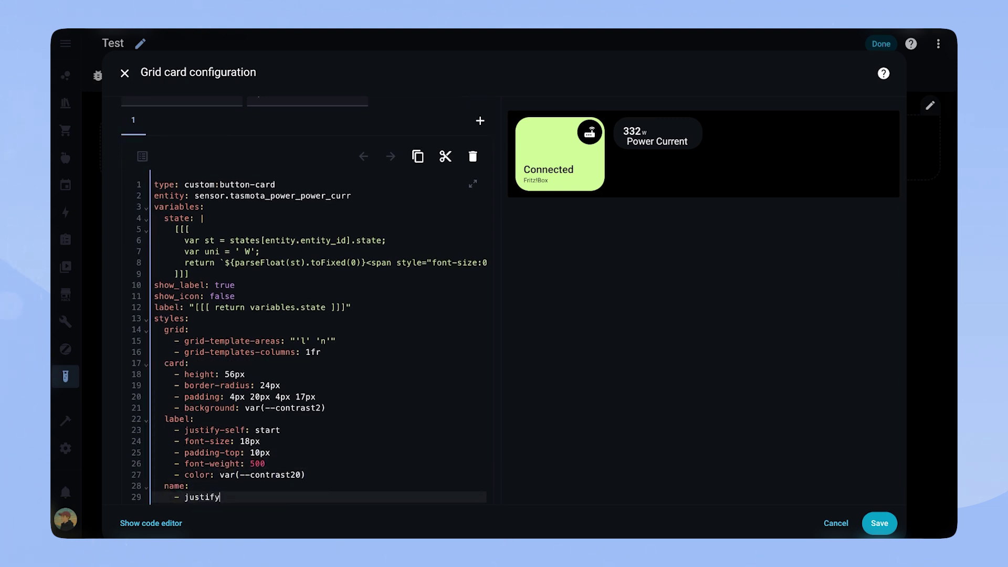
pyautogui.write('-self: start')
pyautogui.press('Return')
pyautogui.write('- font-si')
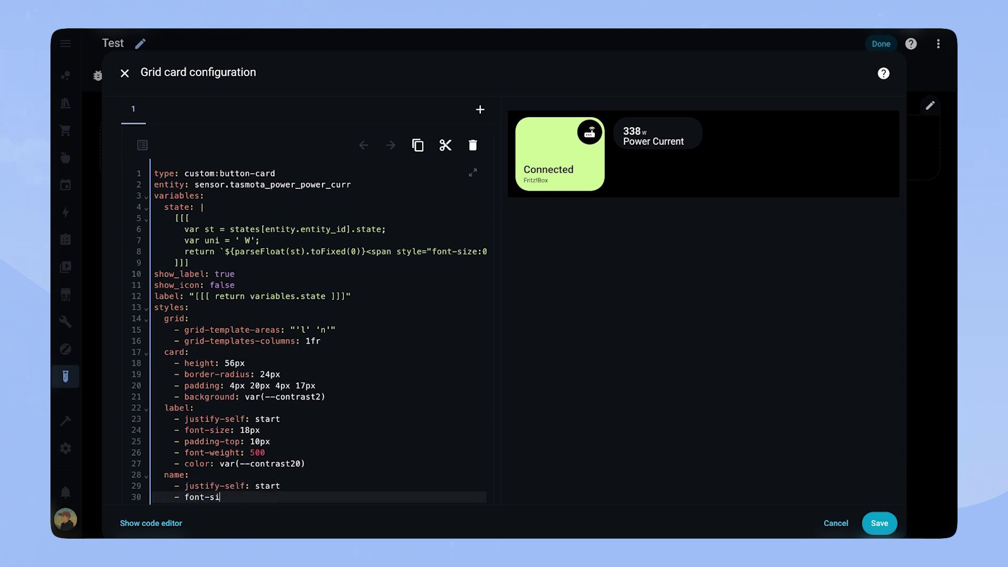
pyautogui.write('ze: 11px')
pyautogui.press('Return')
pyautogui.write('- co')
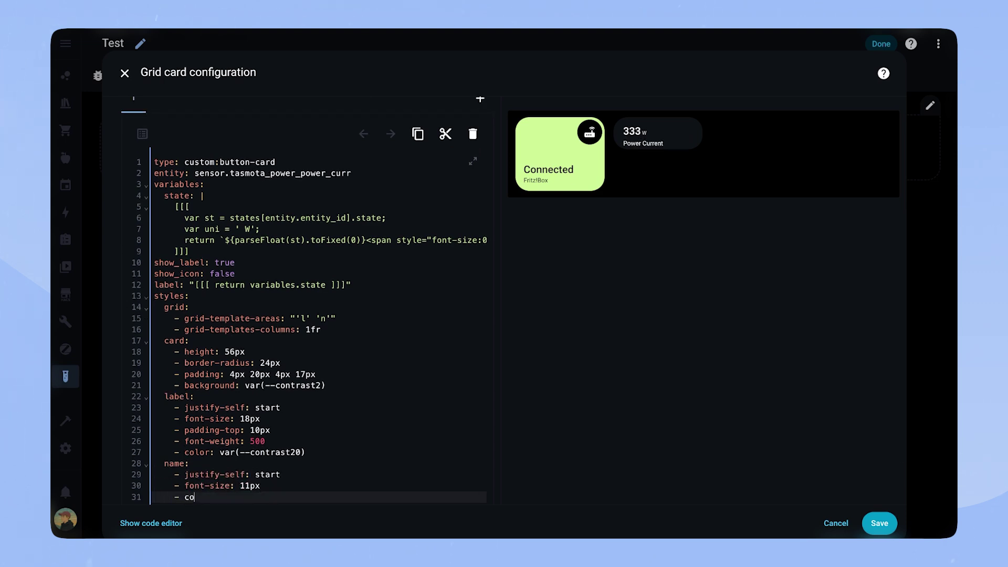
pyautogui.write('lor: var(--contrast15)')
pyautogui.press('Return')
pyautogui.write('- padding-bottom: 7px')
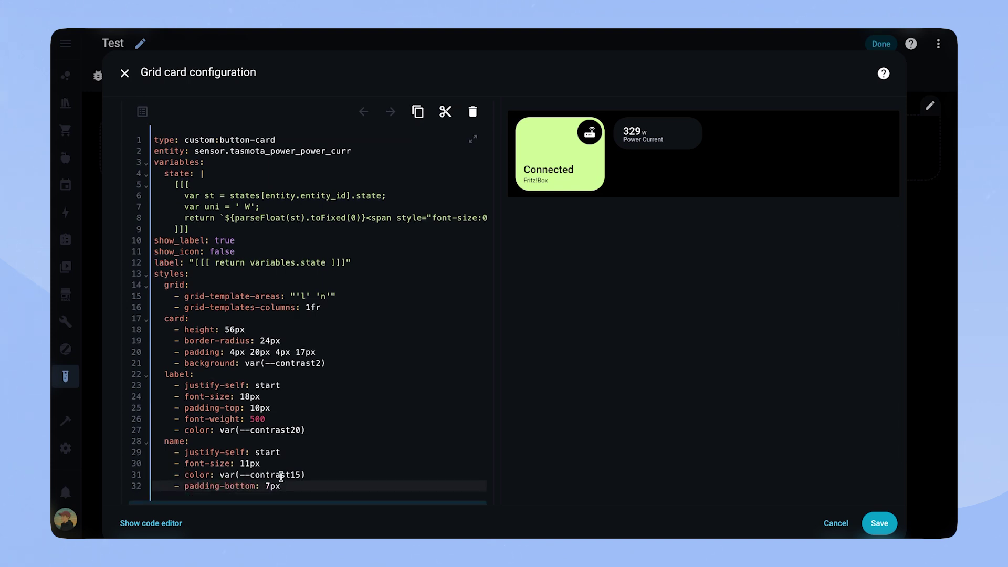
pyautogui.scroll(3, 355, 334)
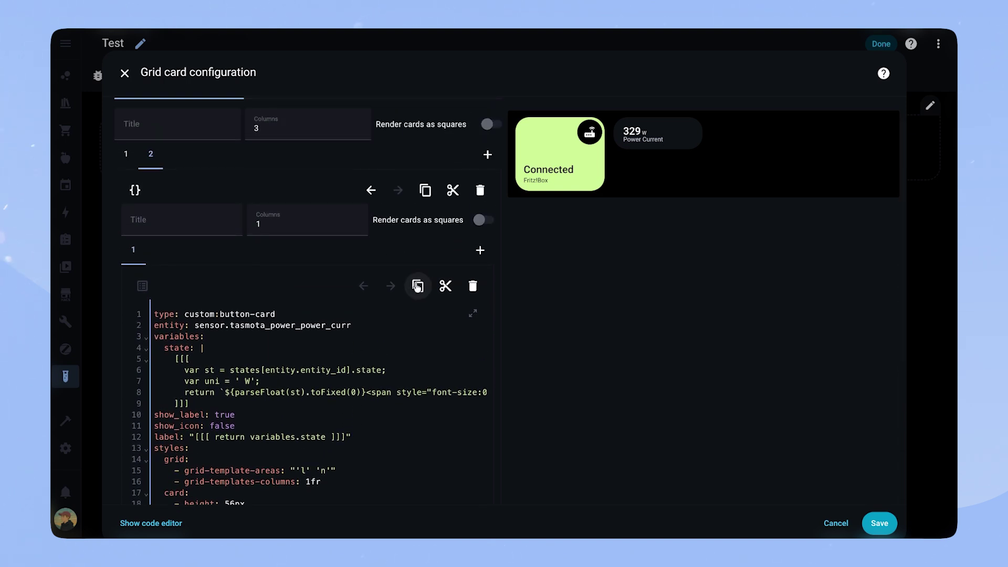
# Duplicate the pill card in the inner grid, duplicate that column into the outer grid, and save.
pyautogui.click(418, 286)
pyautogui.click(480, 250)
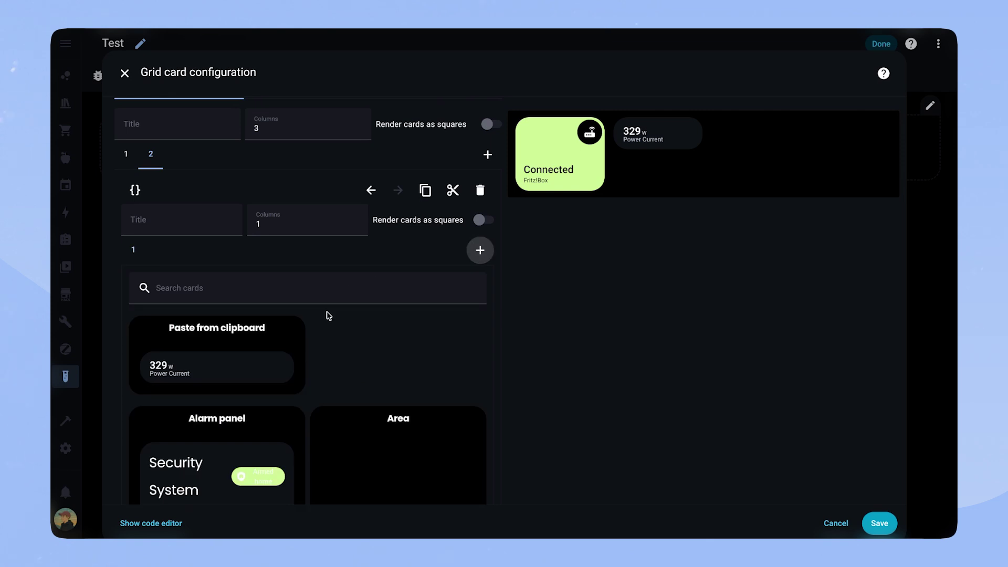
pyautogui.click(237, 346)
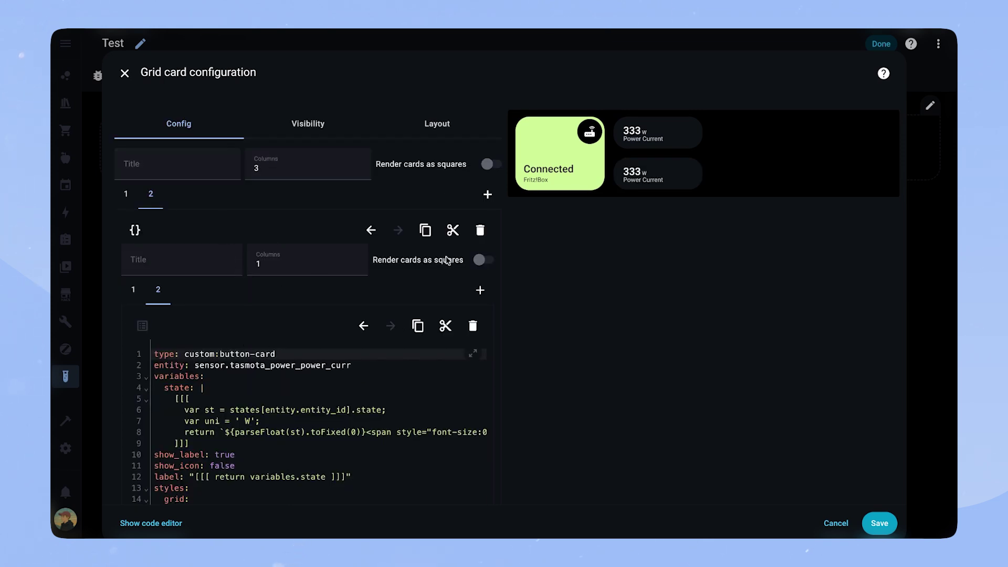
pyautogui.click(426, 231)
pyautogui.click(488, 194)
pyautogui.click(246, 303)
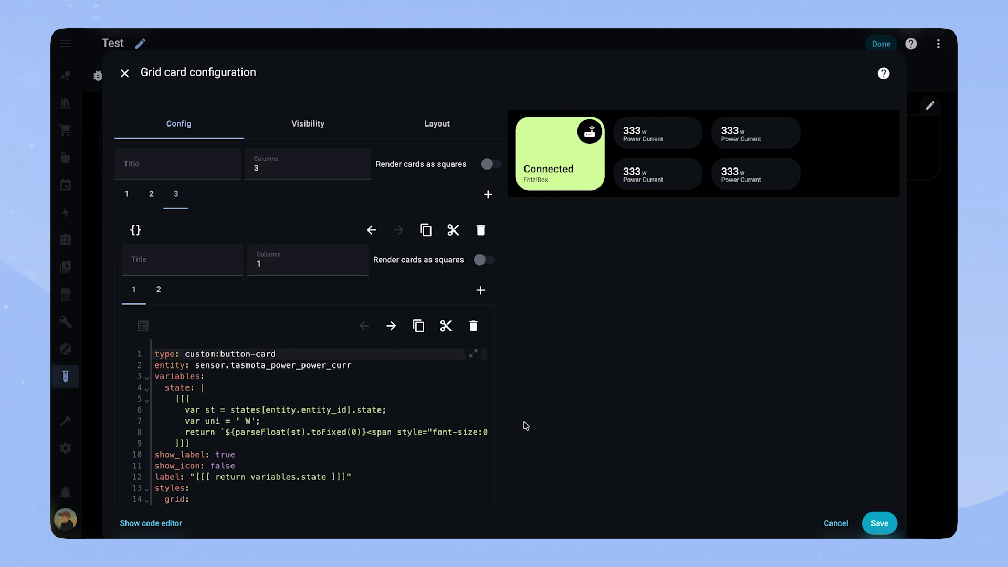
pyautogui.click(880, 523)
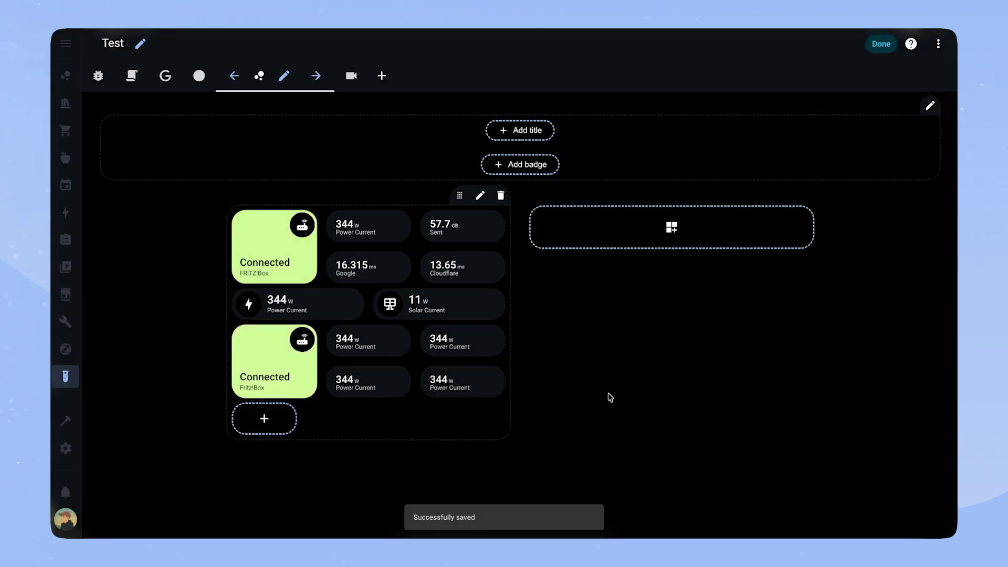
# Add a non-square Grid card containing a custom button-card for the sensor.tasmota entity.
pyautogui.click(288, 430)
pyautogui.write('gr')
pyautogui.click(322, 210)
pyautogui.click(348, 210)
pyautogui.write('button card')
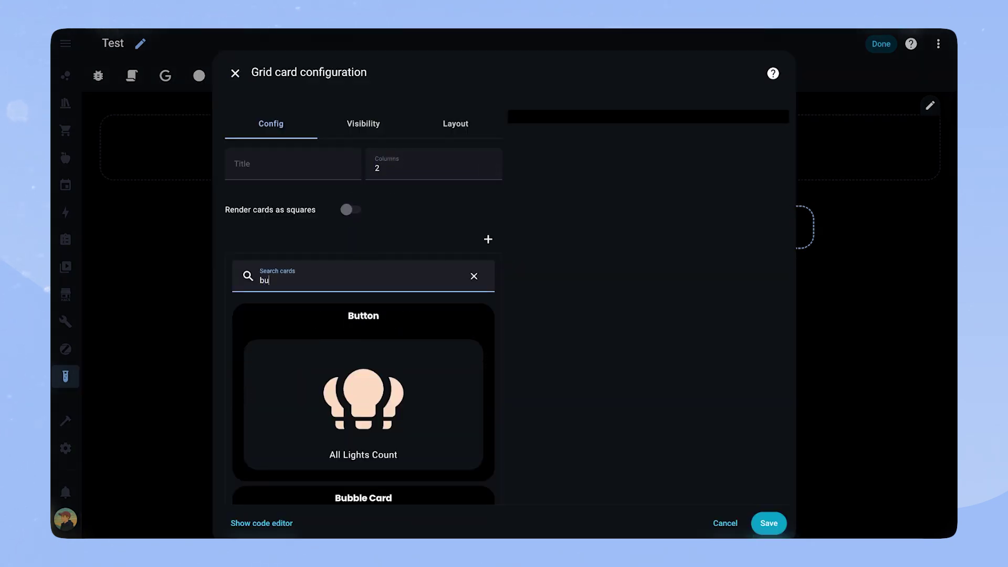
pyautogui.click(407, 315)
pyautogui.moveTo(205, 314); pyautogui.dragTo(326, 269)
pyautogui.press('BackSpace')
pyautogui.write('sensor.tasmota_power_power_curr')
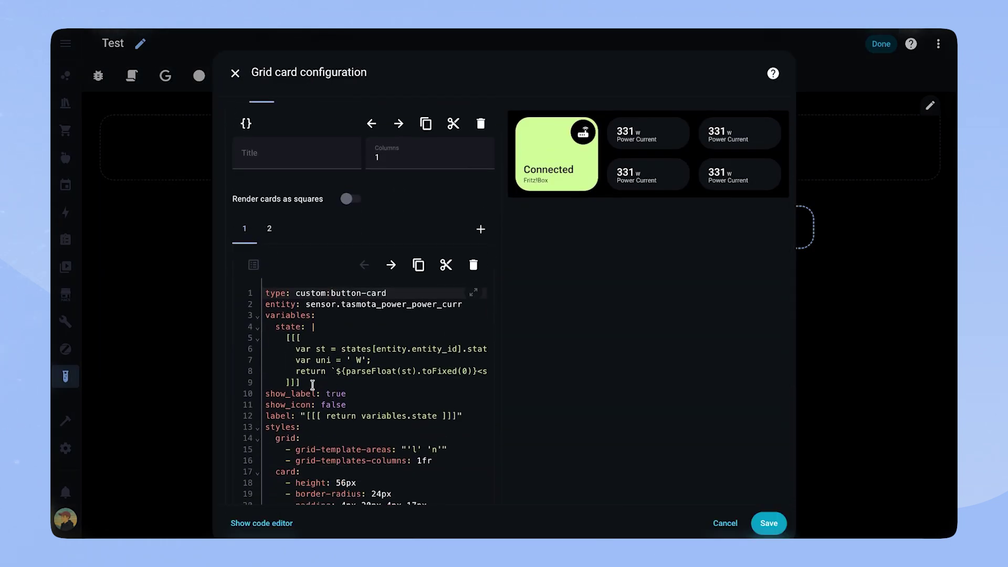
# Paste the pill card's variables and label settings, and remove the line that hides the icon.
pyautogui.moveTo(313, 385); pyautogui.dragTo(265, 315)
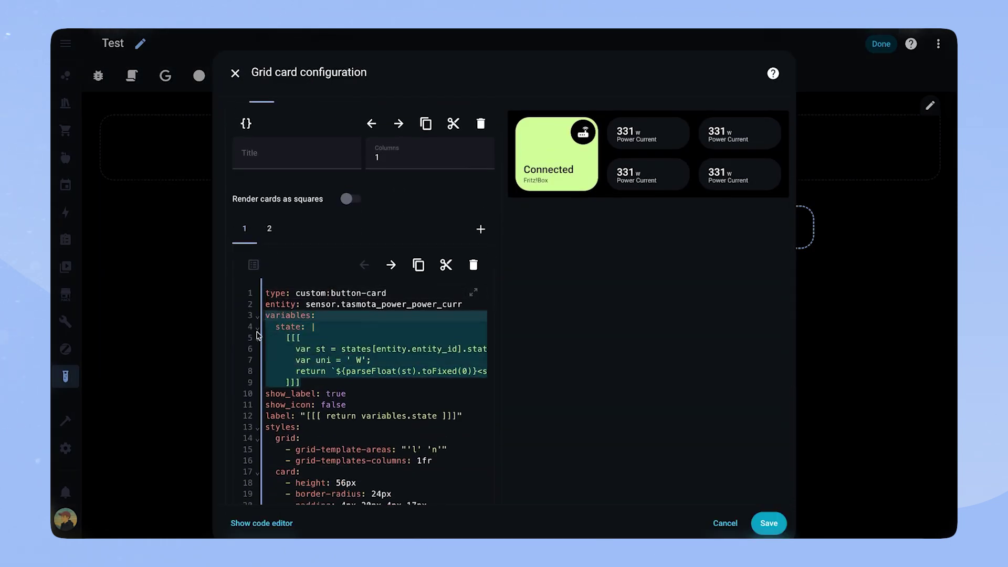
pyautogui.moveTo(463, 416); pyautogui.dragTo(266, 315)
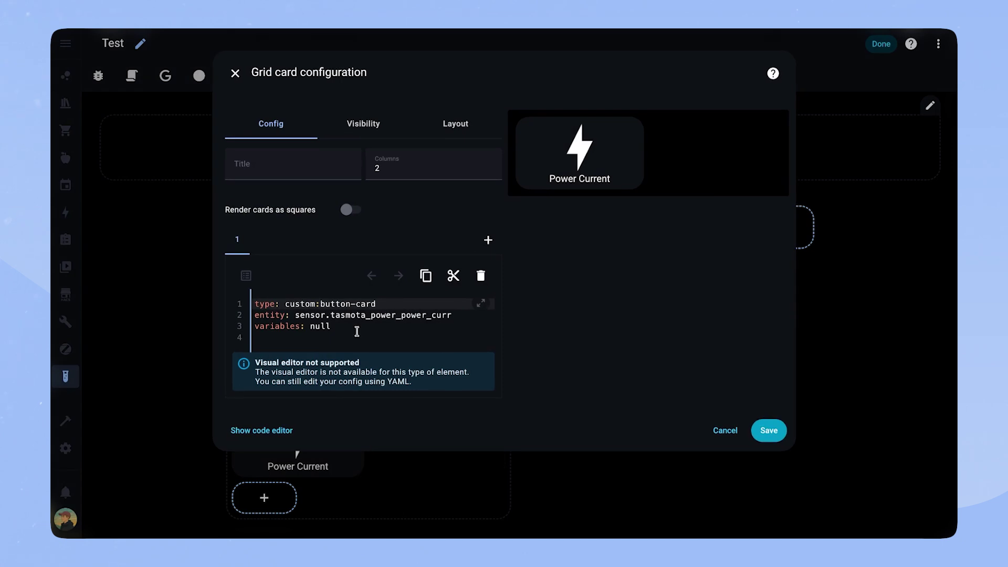
pyautogui.hotkey('ctrl', 'v')
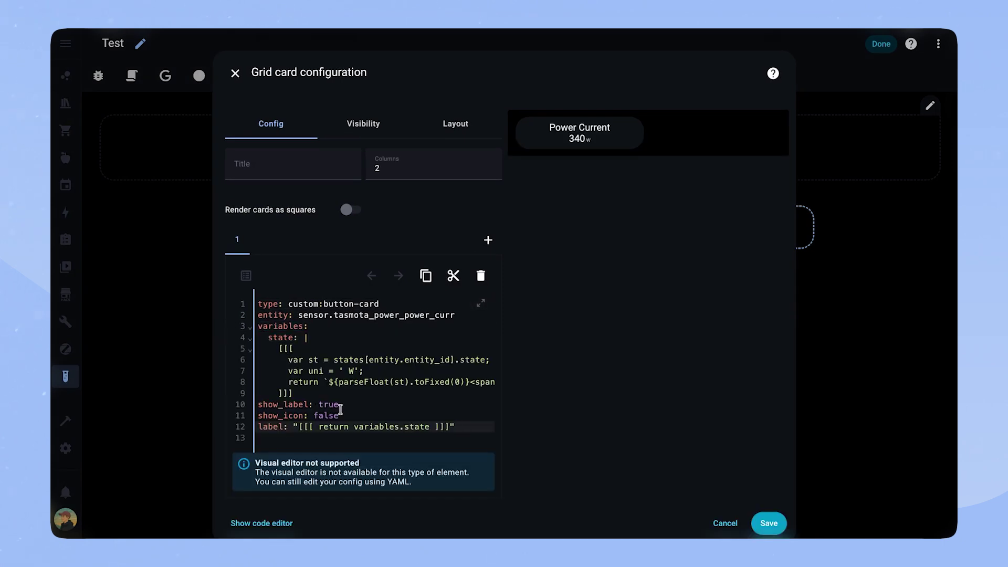
pyautogui.moveTo(341, 414); pyautogui.dragTo(257, 415)
pyautogui.press('BackSpace')
pyautogui.press('BackSpace')
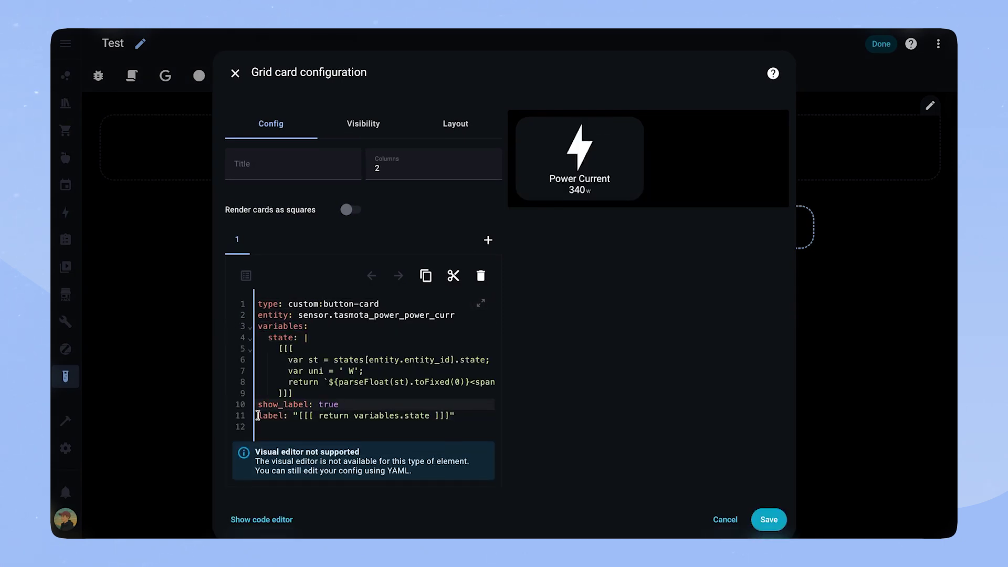
# Add grid styles with template areas 'i l' 'i n' and columns 58px 1fr.
pyautogui.click(310, 428)
pyautogui.write('styles')
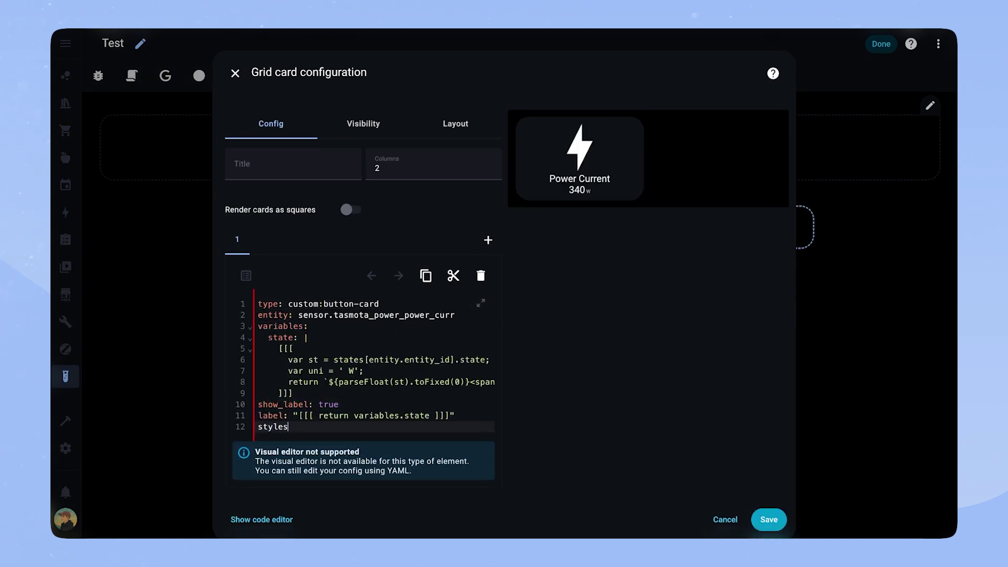
pyautogui.write(':')
pyautogui.press('Return')
pyautogui.write('grid')
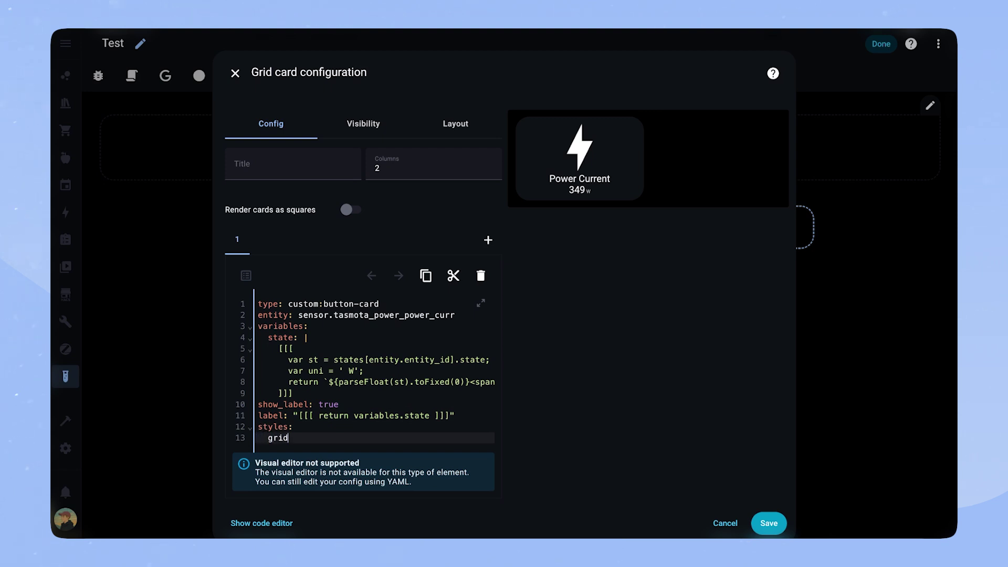
pyautogui.write(':')
pyautogui.press('Return')
pyautogui.write('- grid-t')
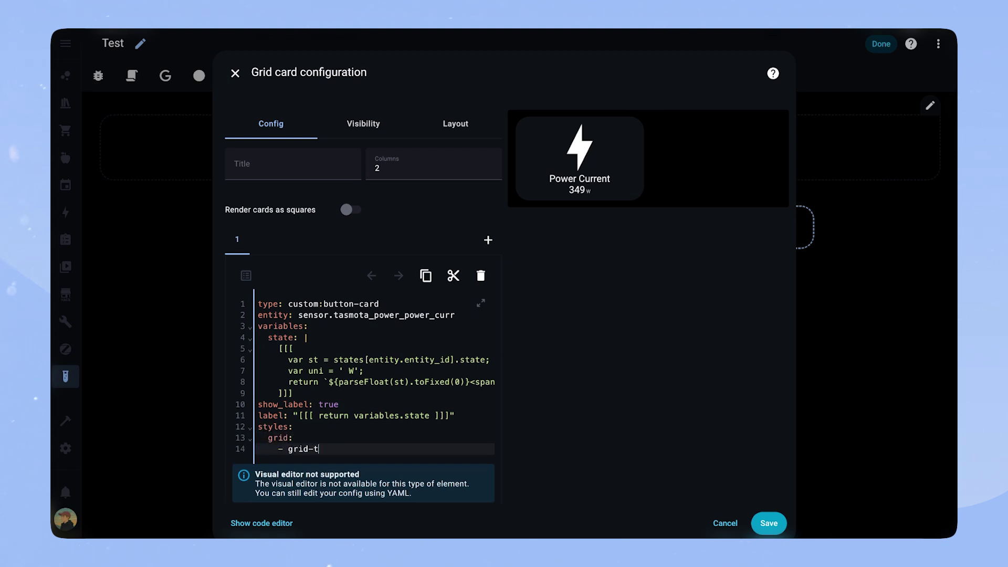
pyautogui.write('emplate-ares: ""')
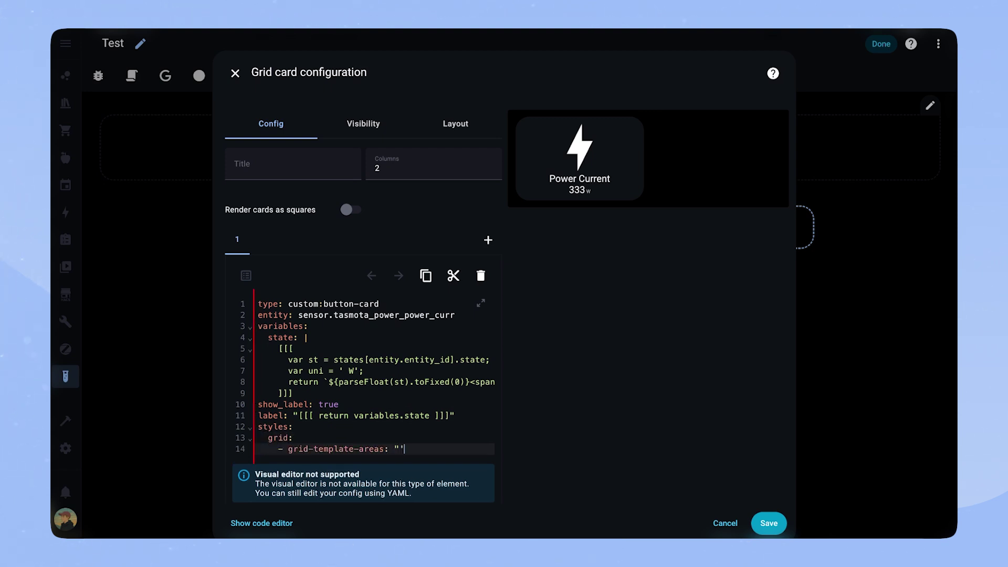
pyautogui.write('i l\' \'i n\'"')
pyautogui.press('Return')
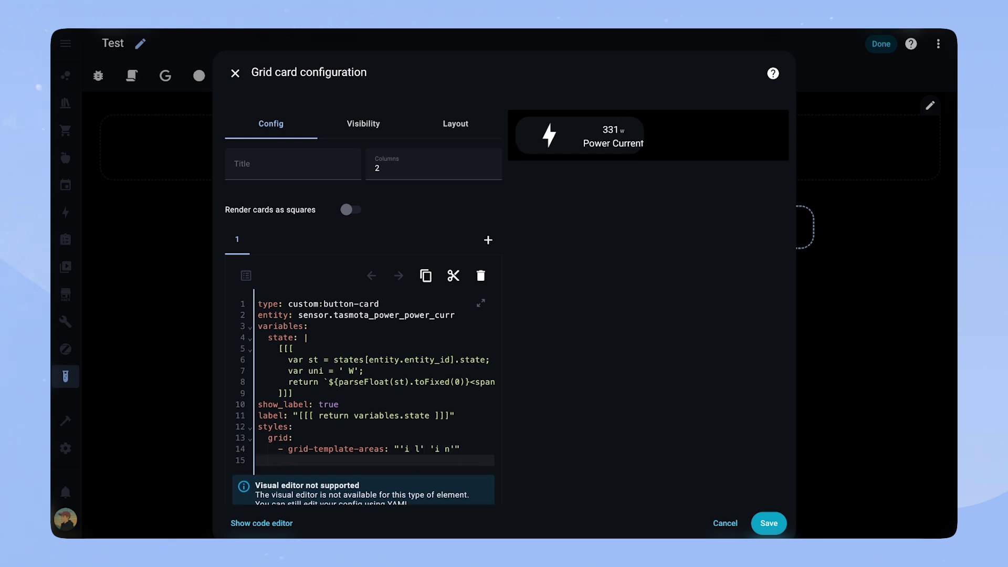
pyautogui.write('- grid-template-co')
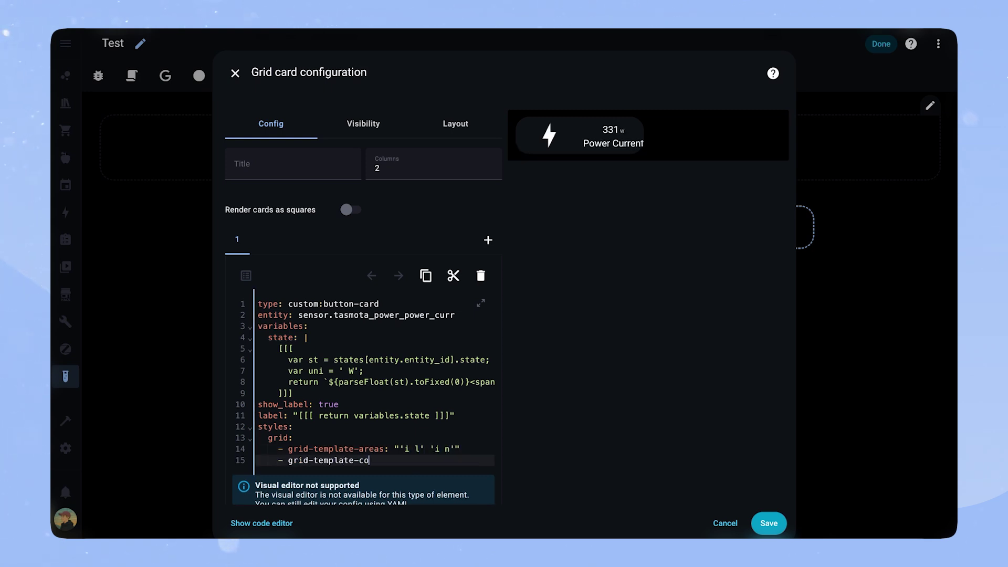
pyautogui.write('lumns: 58px 1fr')
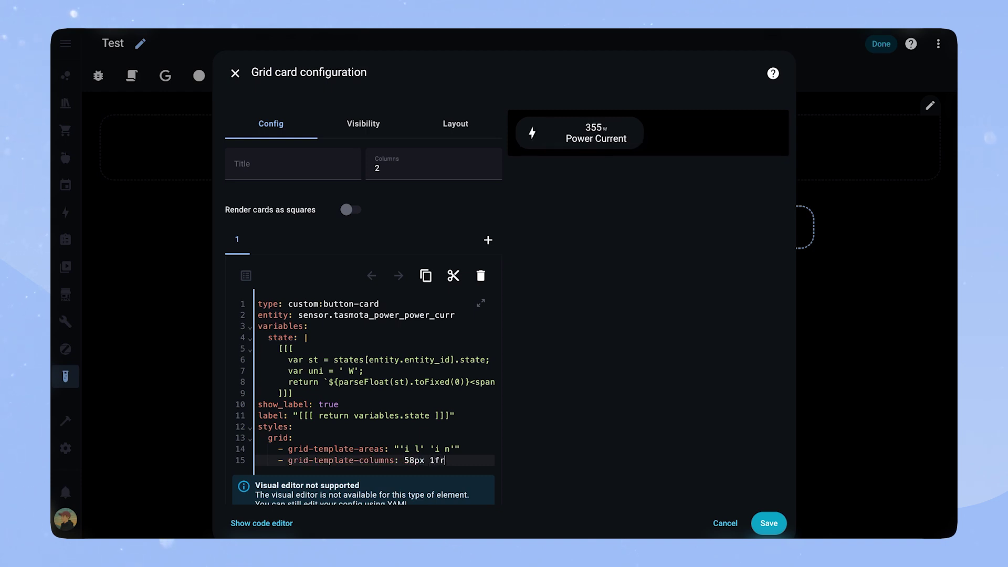
pyautogui.press('Return')
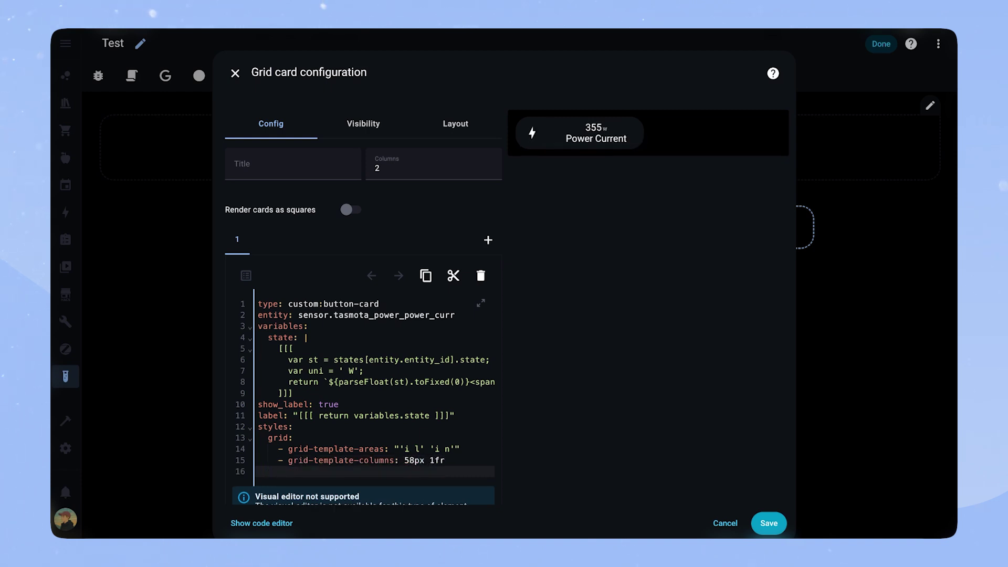
# Style the icon cell as a start-aligned 45px circle with var(--contrast1) background and 3px left margin.
pyautogui.write('img_cell:')
pyautogui.press('Return')
pyautogui.write('- justify-self: start')
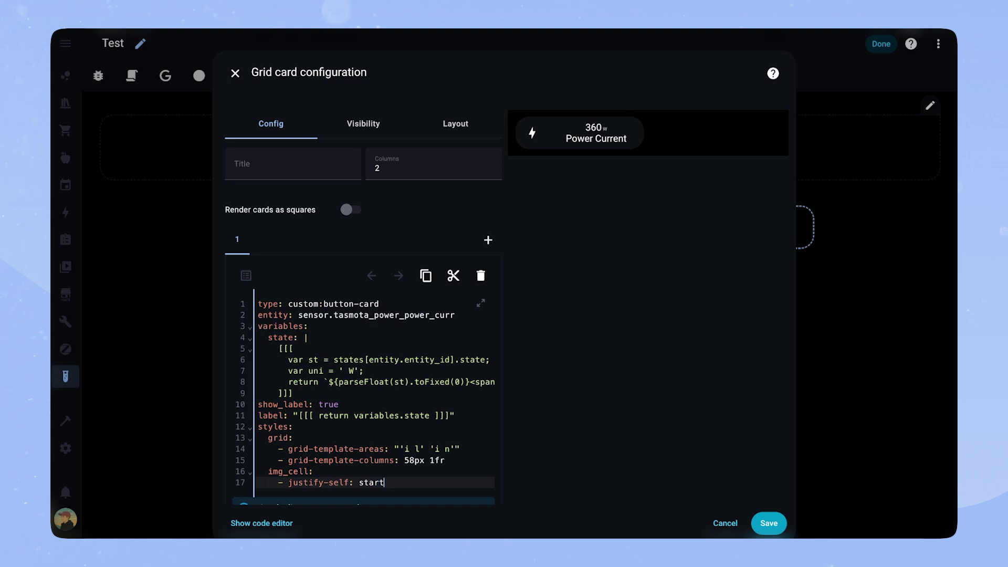
pyautogui.press('Return')
pyautogui.write('- width: 45px')
pyautogui.press('Return')
pyautogui.write('- height: 45px')
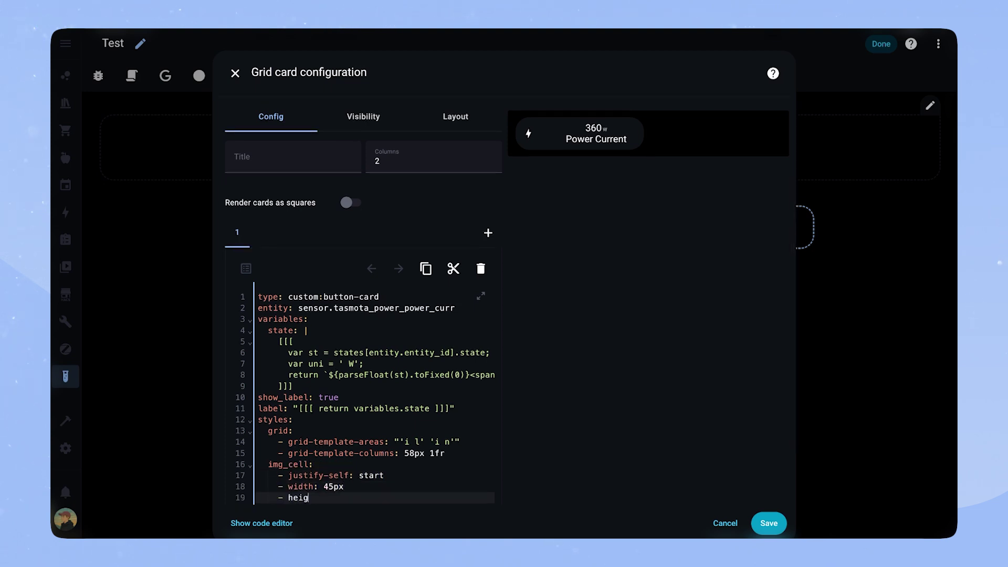
pyautogui.press('Return')
pyautogui.write('- background: var(--contrast1)')
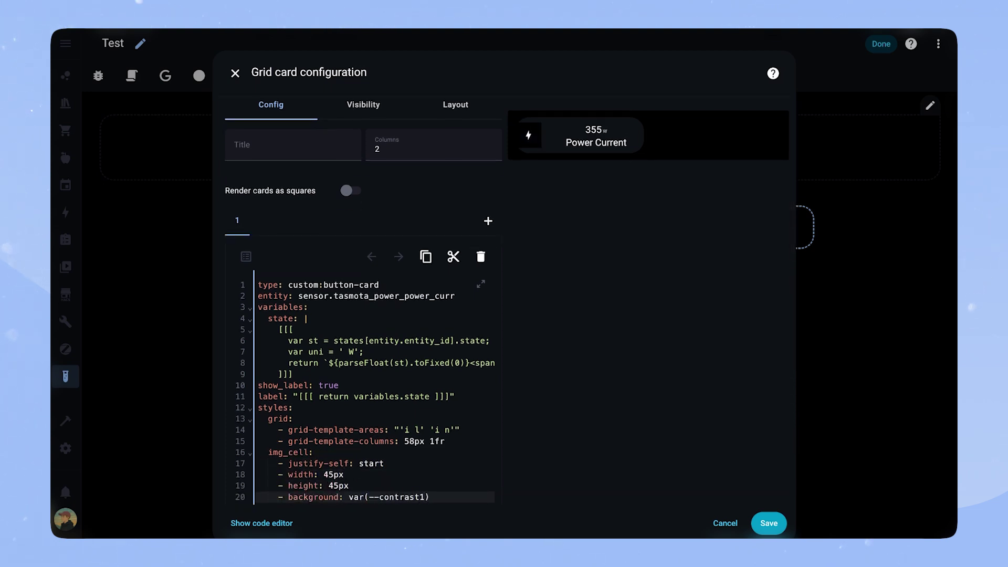
pyautogui.press('Return')
pyautogui.write('-')
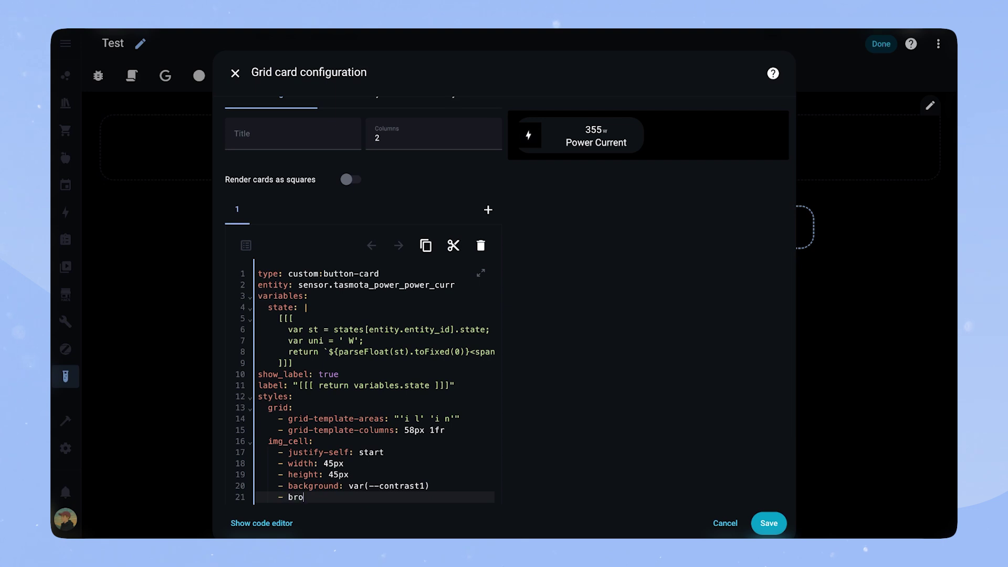
pyautogui.write(' border-radius: 50%')
pyautogui.press('Return')
pyautogui.write('- marg')
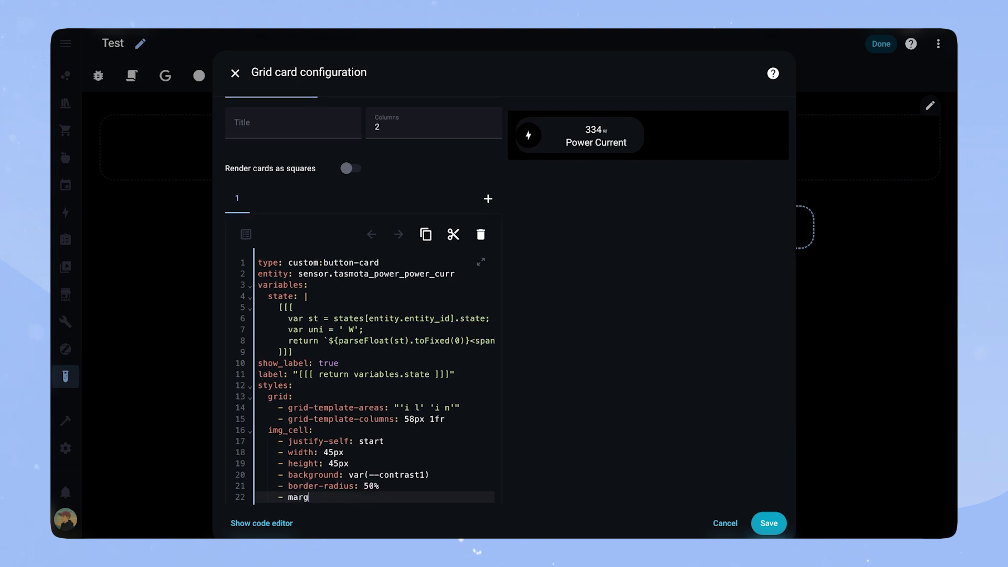
pyautogui.write('in-left: 3px')
pyautogui.press('Return')
# Give the icon a width of 24px and colour var(--contrast20).
pyautogui.press('BackSpace')
pyautogui.write('icon:')
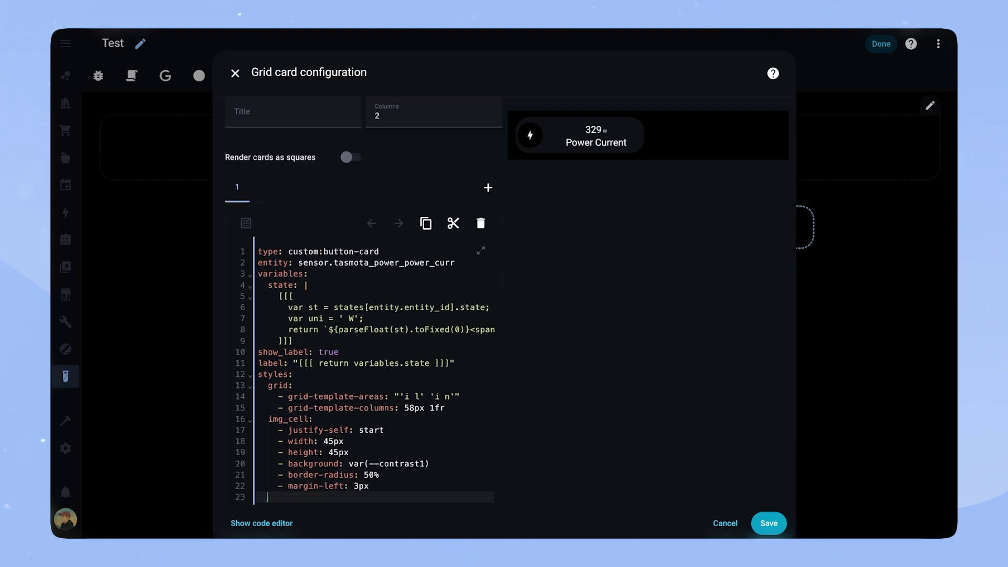
pyautogui.press('Return')
pyautogui.write('- wdit')
pyautogui.press('BackSpace')
pyautogui.press('BackSpace')
pyautogui.press('BackSpace')
pyautogui.write('idth: ')
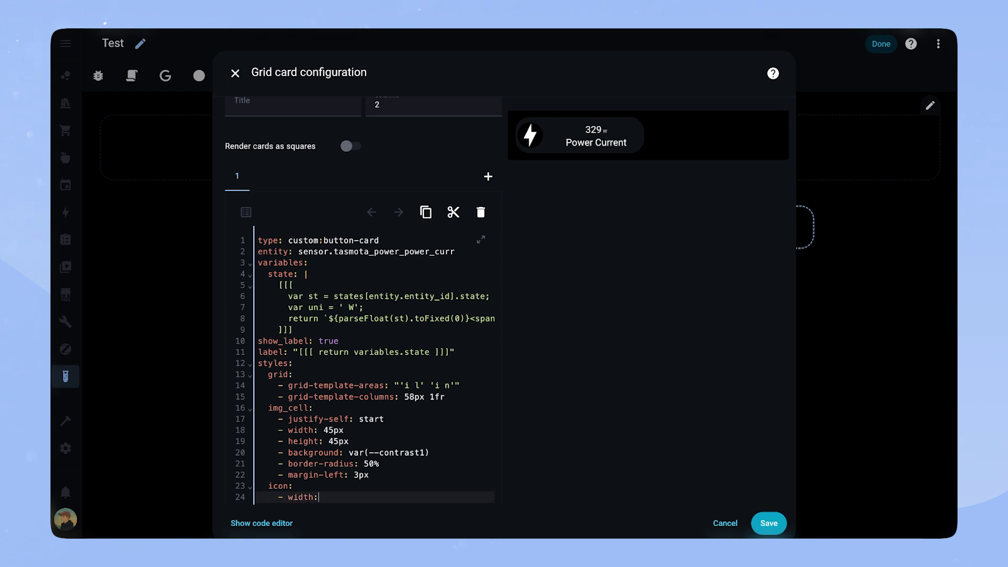
pyautogui.write('24px')
pyautogui.press('Return')
pyautogui.write('- color: var(--cont')
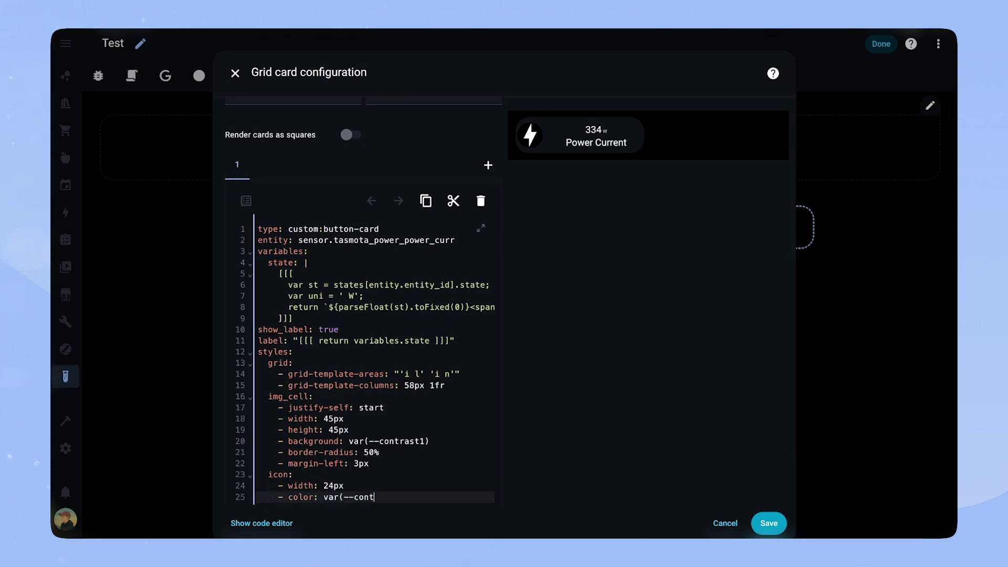
pyautogui.write('rast20)')
pyautogui.press('Return')
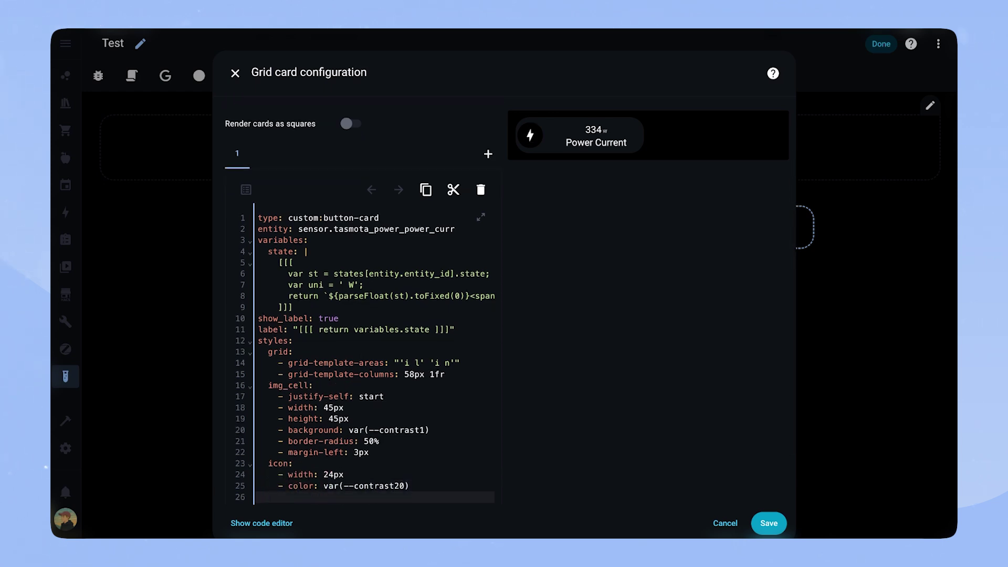
# Style the label start-aligned, 20px, 4px top padding, weight 500, colour var(--contrast20).
pyautogui.write('label:')
pyautogui.press('Return')
pyautogui.write('- justify-self: start')
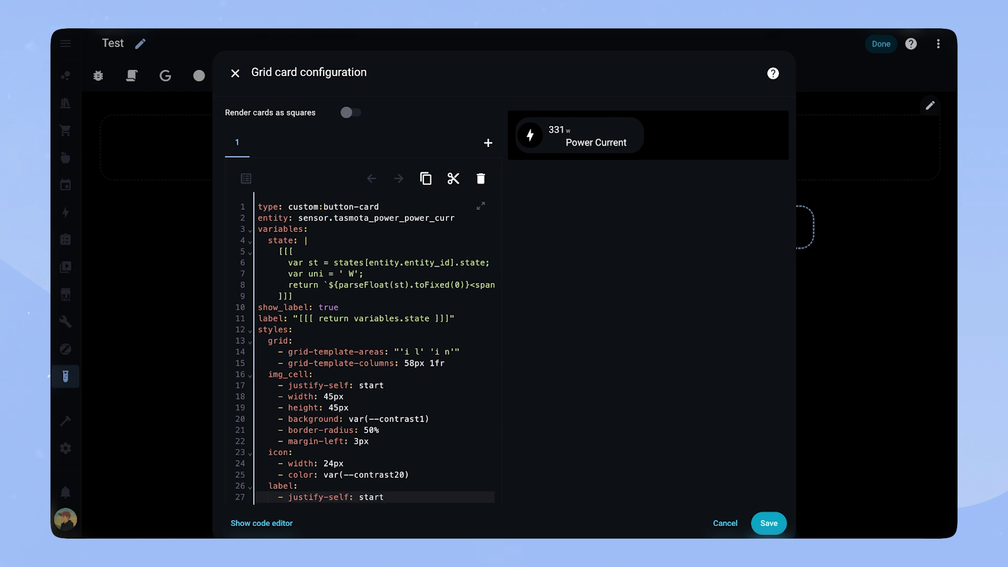
pyautogui.press('Return')
pyautogui.write('- font-size: 20px')
pyautogui.press('Return')
pyautogui.write('- pad')
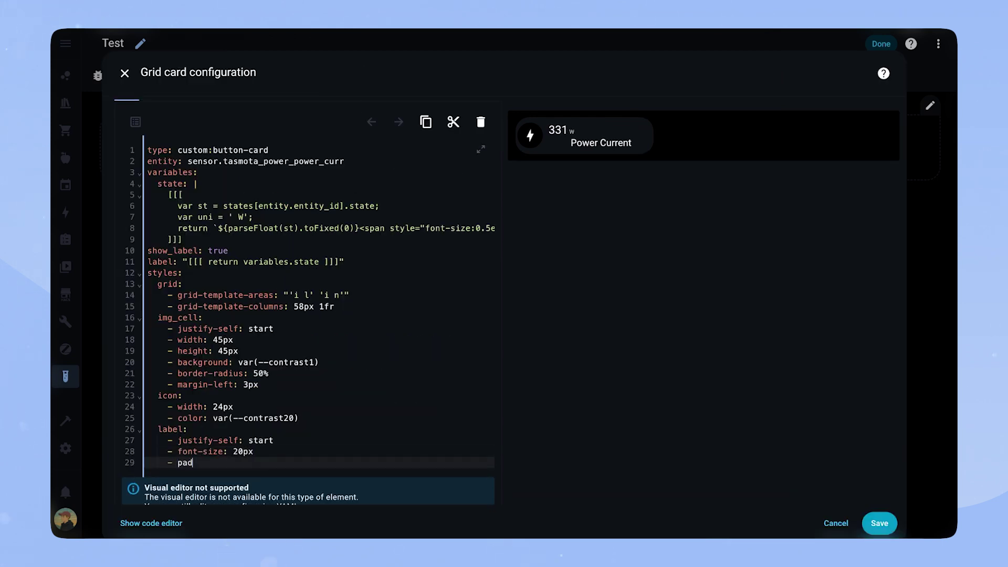
pyautogui.write('ding-top: 4px')
pyautogui.press('Return')
pyautogui.write('- font-weight')
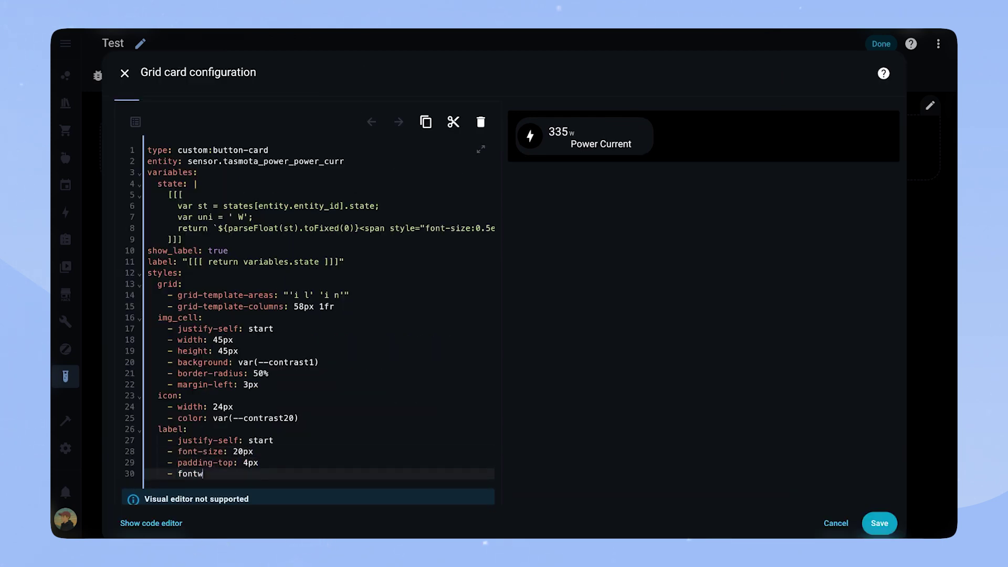
pyautogui.write(': 500')
pyautogui.press('Return')
pyautogui.write('- color: var(--contrast20)')
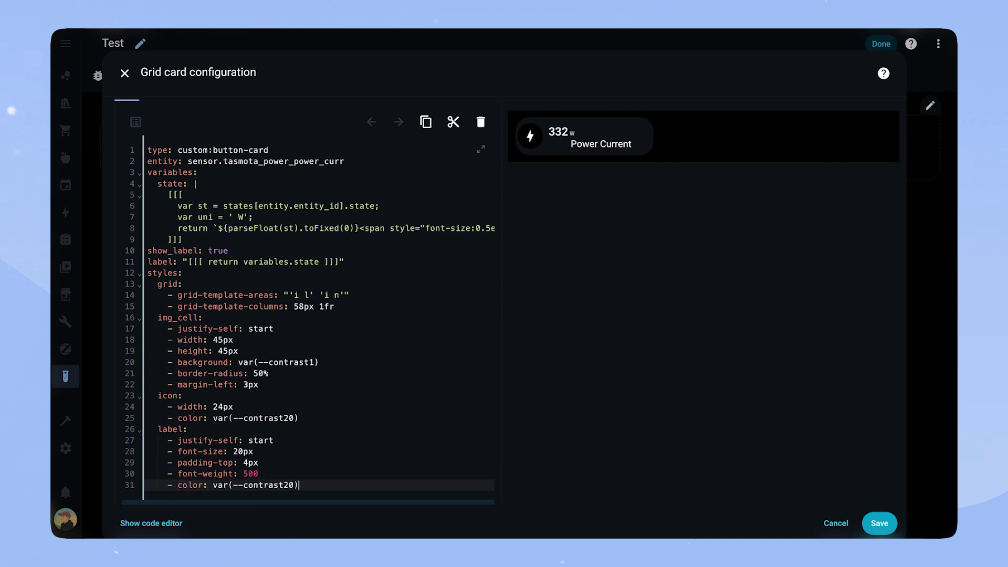
# Style the card 56px high with 24px radius, padding 4px 20px 4px 4px, var(--contrast2) background.
pyautogui.press('Return')
pyautogui.press('BackSpace')
pyautogui.write('card:')
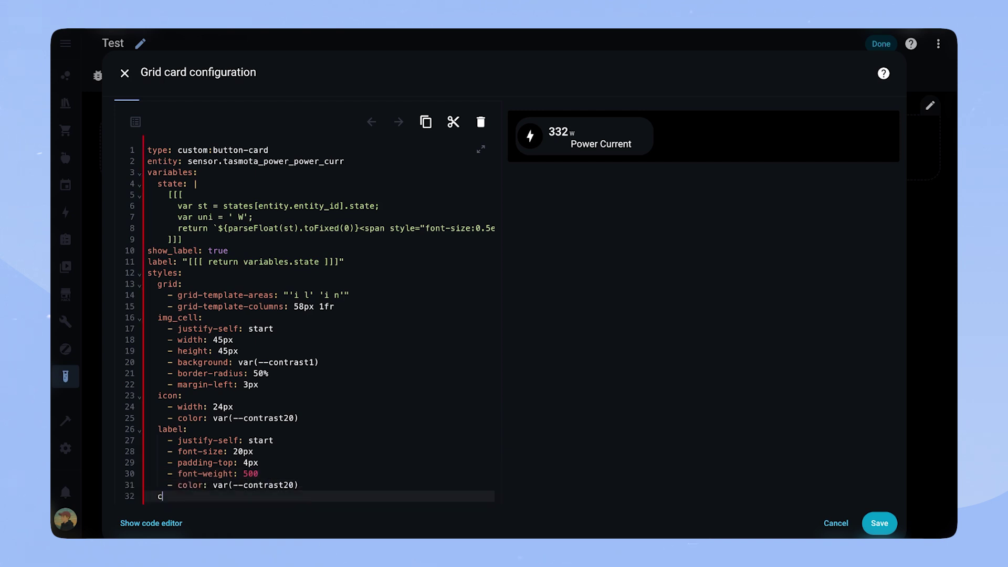
pyautogui.press('Return')
pyautogui.write('- height: ')
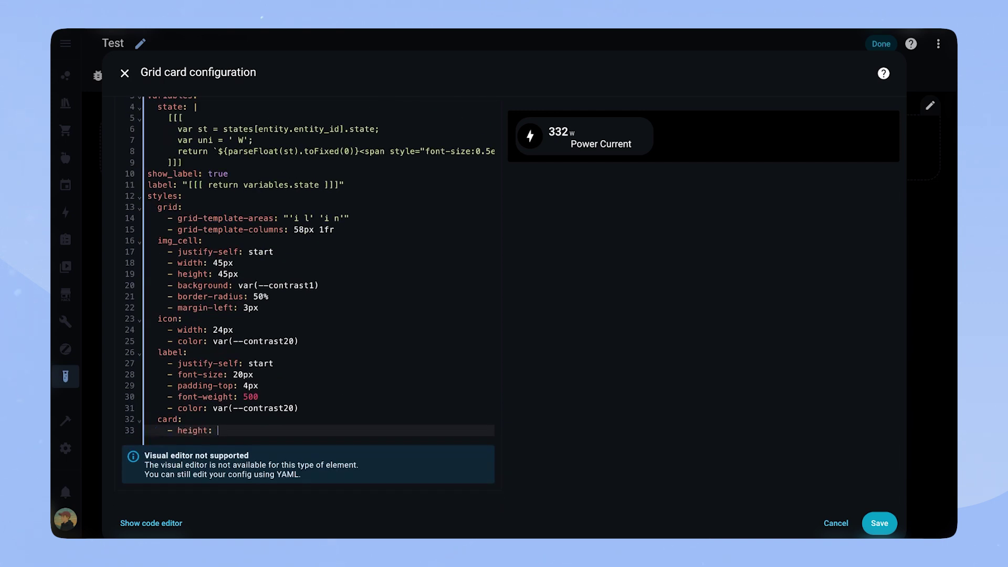
pyautogui.write('56px')
pyautogui.press('Return')
pyautogui.write('- border-radius: 2')
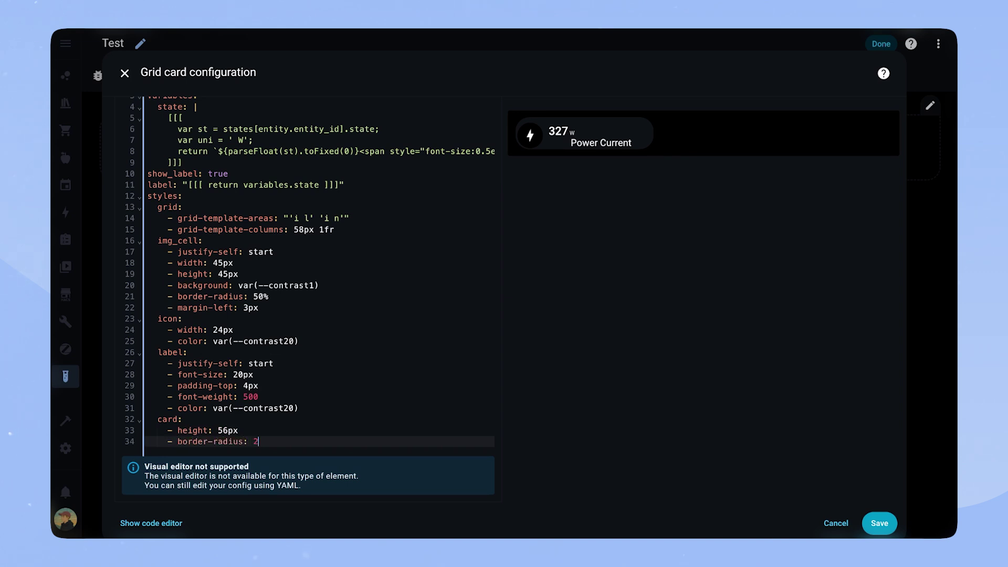
pyautogui.write('4px')
pyautogui.press('Return')
pyautogui.write('- padding:')
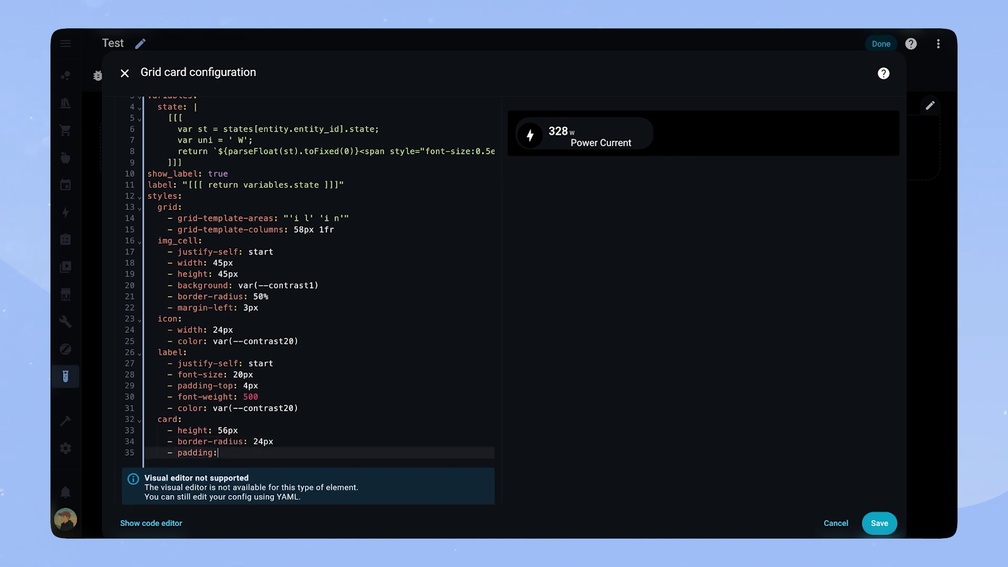
pyautogui.write(' 4px 20px 4px 4px')
pyautogui.press('Return')
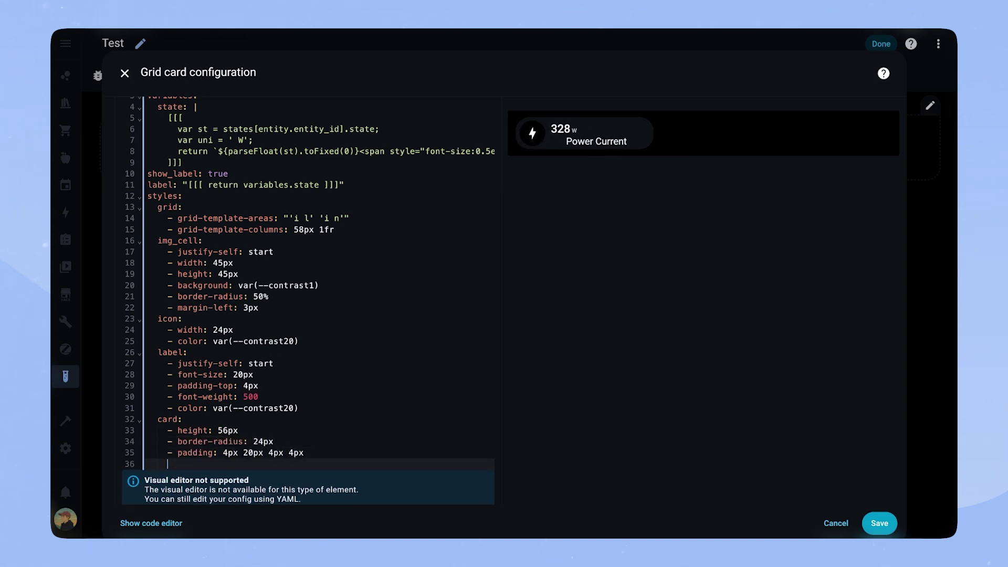
pyautogui.write('- background: var(--contrast')
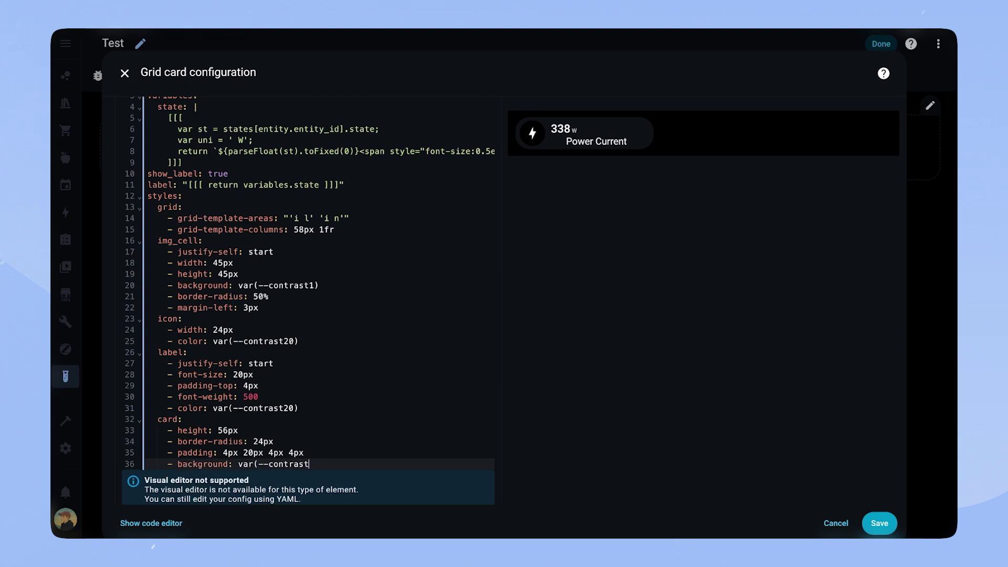
pyautogui.write('2)')
# Style the name start-aligned, 11px, colour var(--contrast15), with 7px bottom padding.
pyautogui.press('Return')
pyautogui.press('BackSpace')
pyautogui.press('BackSpace')
pyautogui.write('name:')
pyautogui.press('Return')
pyautogui.write('- ')
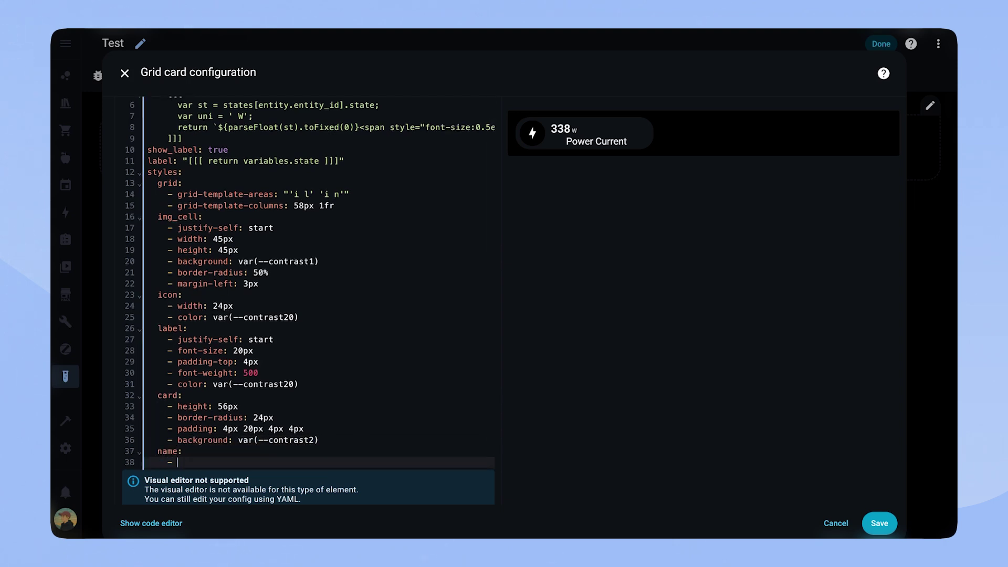
pyautogui.write('justify-self: start')
pyautogui.press('Return')
pyautogui.write('- font-size')
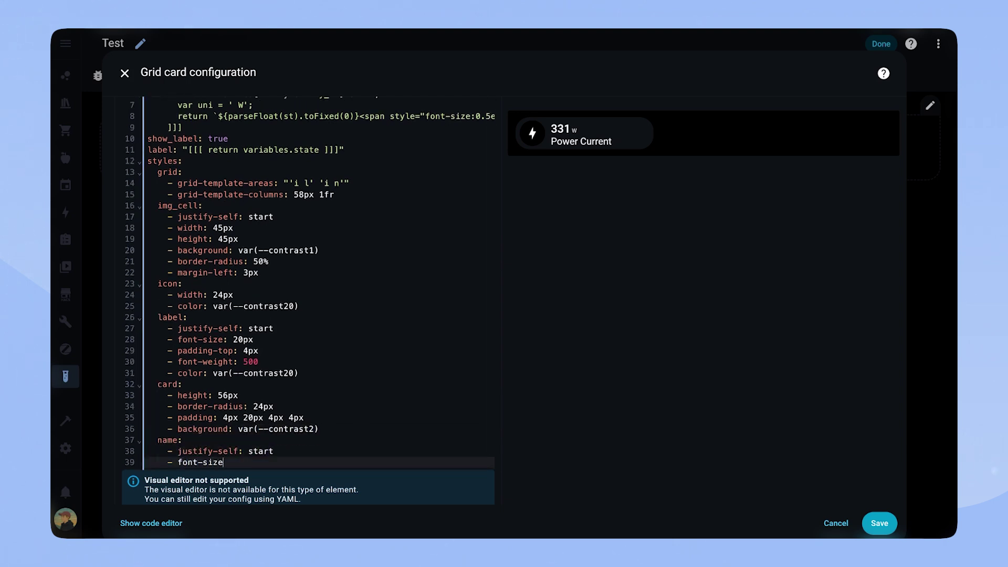
pyautogui.write(': 11px')
pyautogui.press('Return')
pyautogui.write('- color: var(')
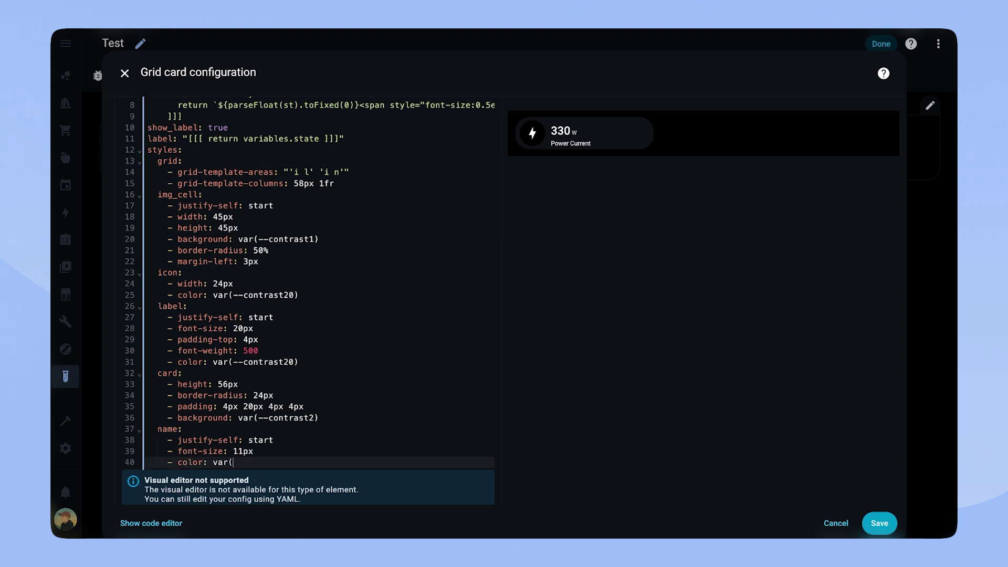
pyautogui.write('--contrast15)')
pyautogui.press('Return')
pyautogui.write('- padding-b')
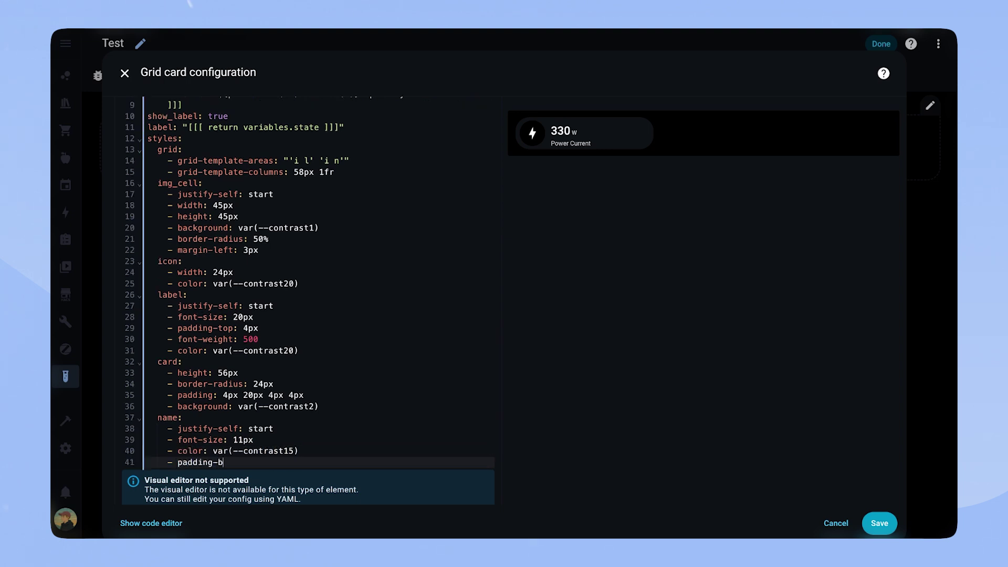
pyautogui.write('ottom: 7px')
pyautogui.press('Return')
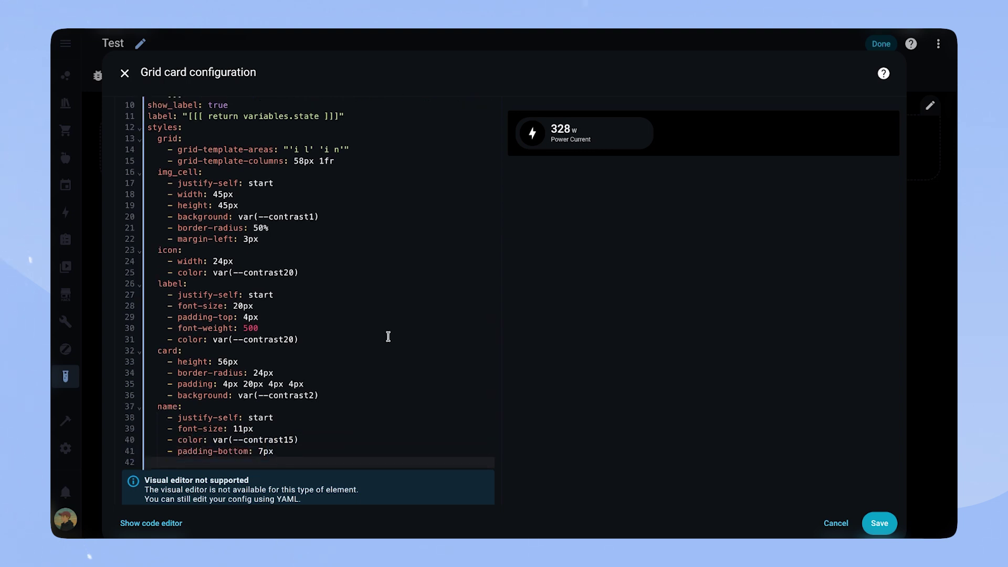
pyautogui.scroll(5, 388, 337)
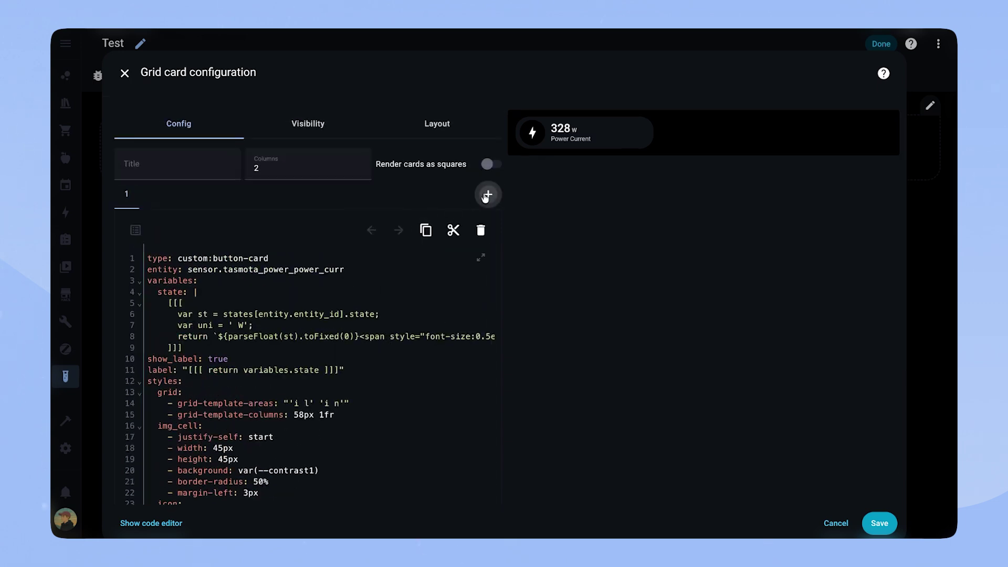
pyautogui.click(487, 195)
# Paste the Power Current pill as a second grid card, save, and exit edit mode.
pyautogui.click(221, 310)
pyautogui.click(880, 523)
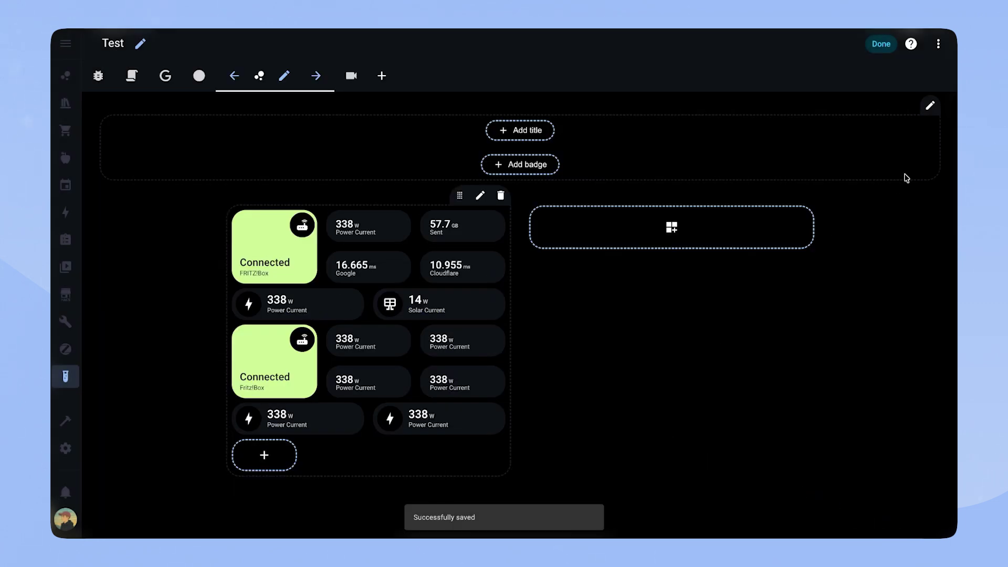
pyautogui.click(881, 44)
# Test the Fritz!Box and Power Current cards' detail popups, then reopen the grid card's editor.
pyautogui.click(425, 204)
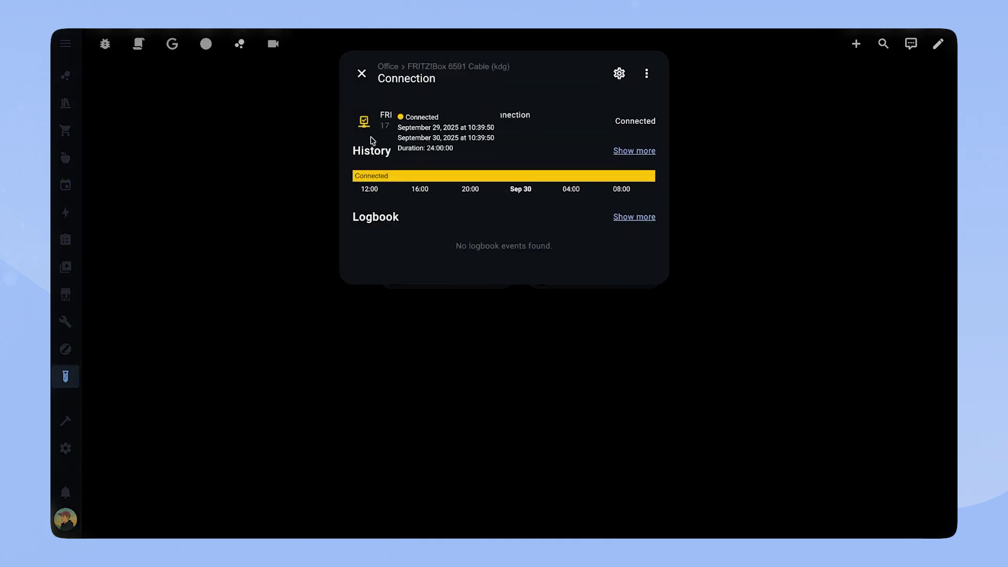
pyautogui.click(362, 73)
pyautogui.click(538, 200)
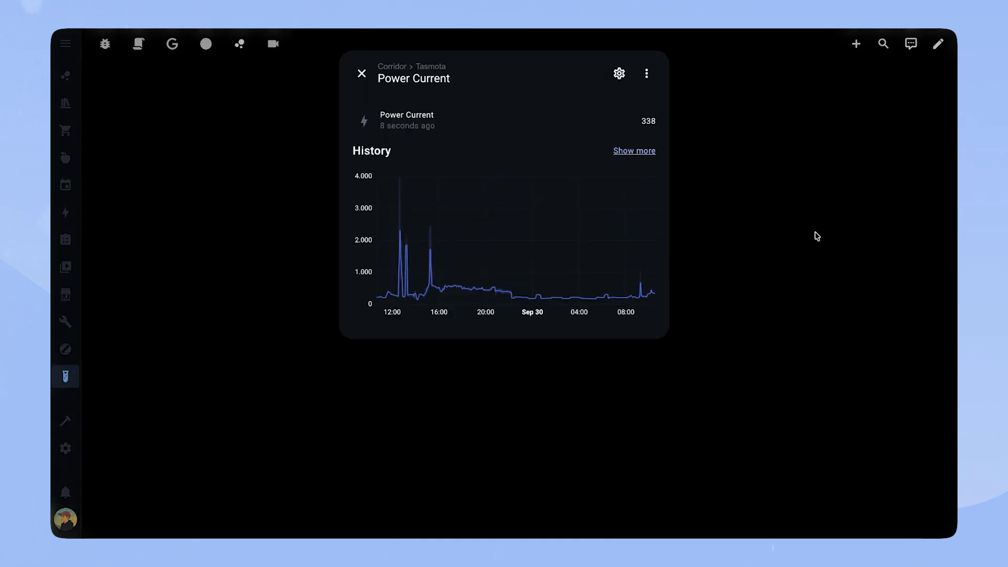
pyautogui.click(361, 73)
pyautogui.click(939, 44)
pyautogui.click(370, 418)
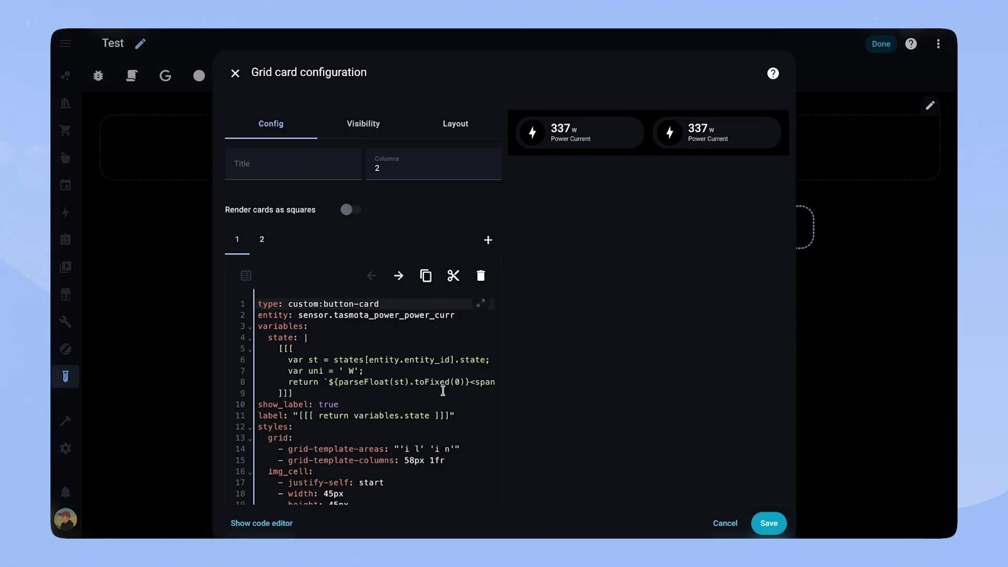
# Save the grid card configuration and leave the Test dashboard's edit mode.
pyautogui.click(769, 523)
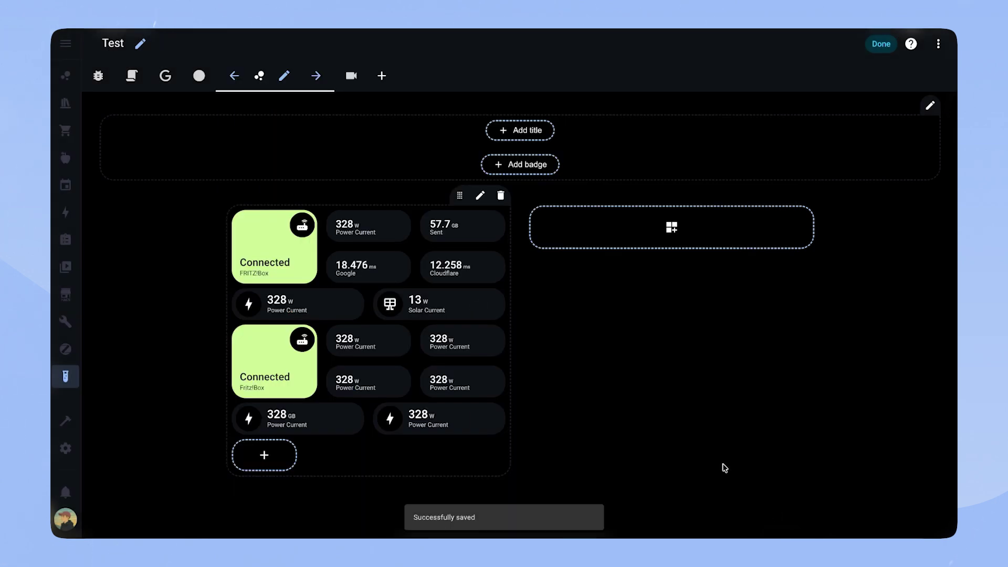
pyautogui.click(882, 44)
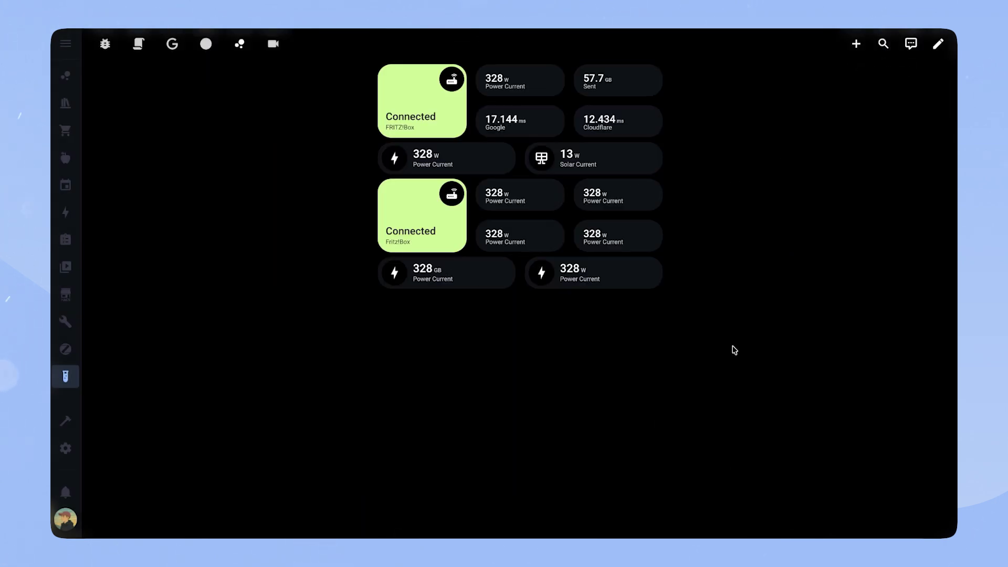